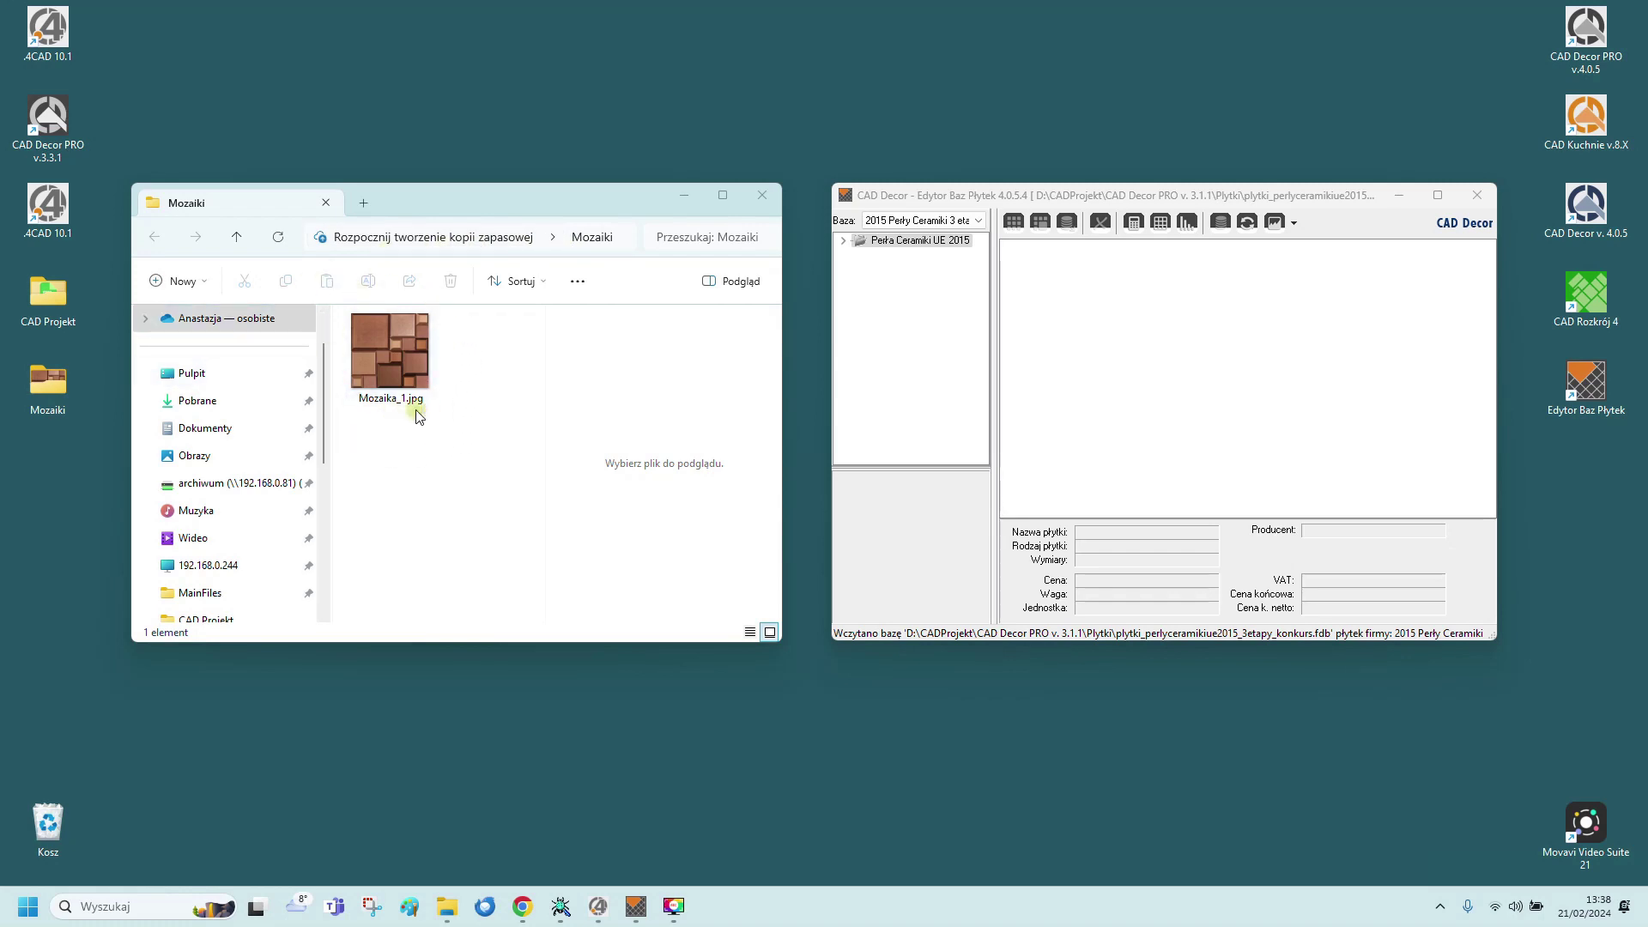
Show the 'Otwórz za pomocą' app list for Mozaika_1.jpg
{"action": "left_click", "coordinate": [407, 363]}
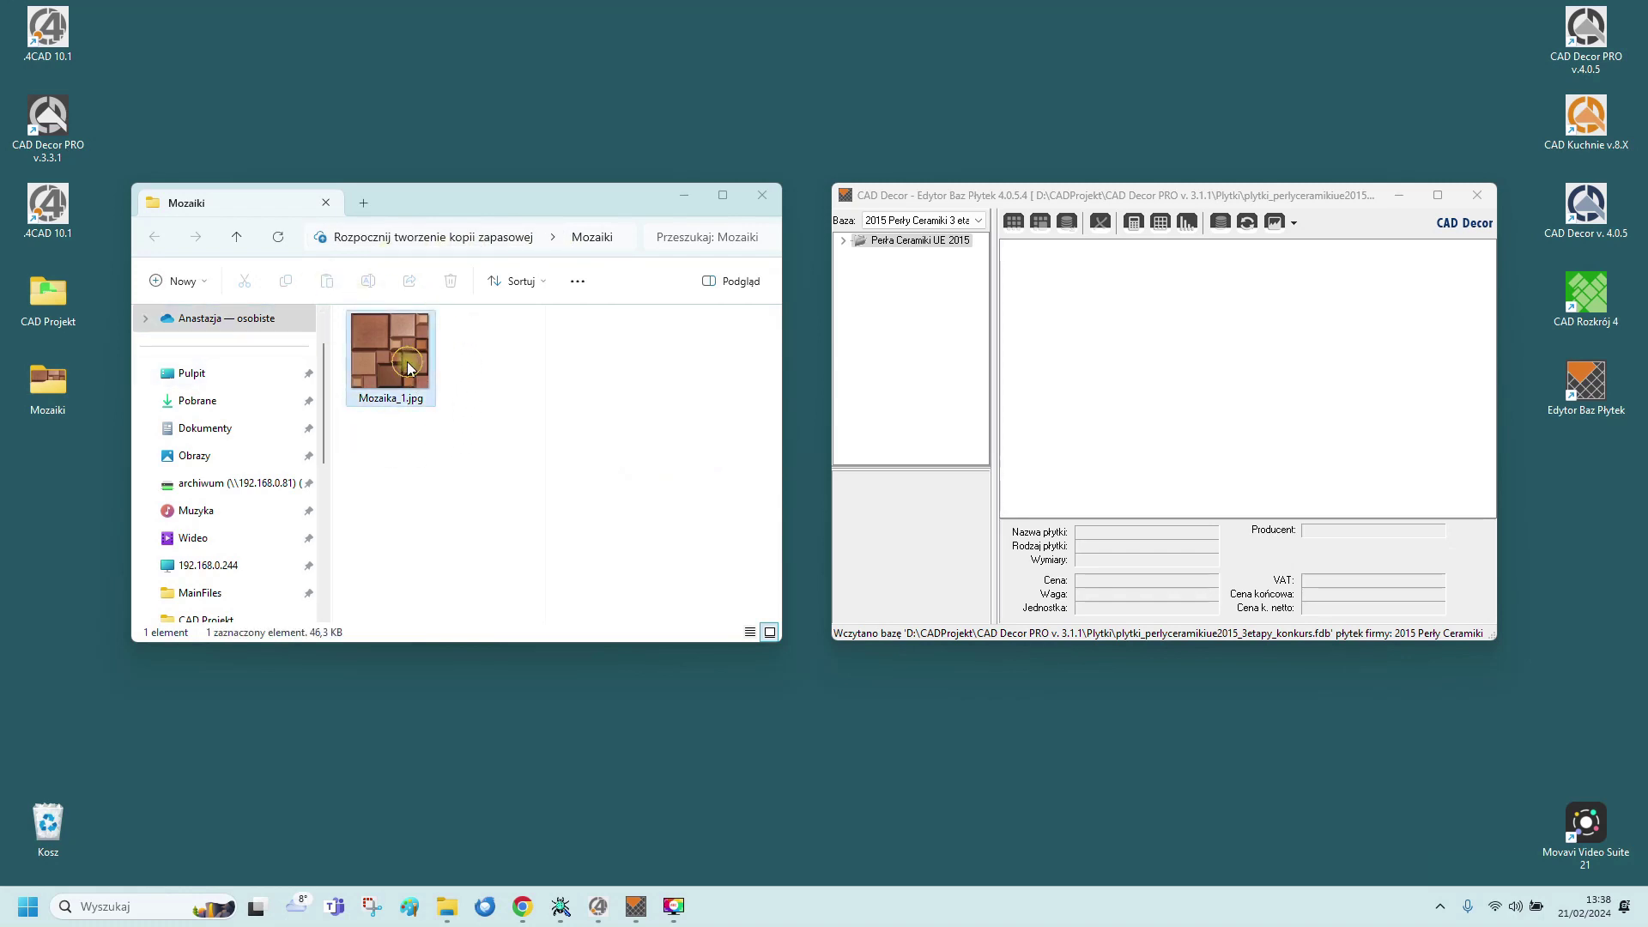
{"action": "right_click", "coordinate": [406, 363]}
{"action": "mouse_move", "coordinate": [493, 405]}
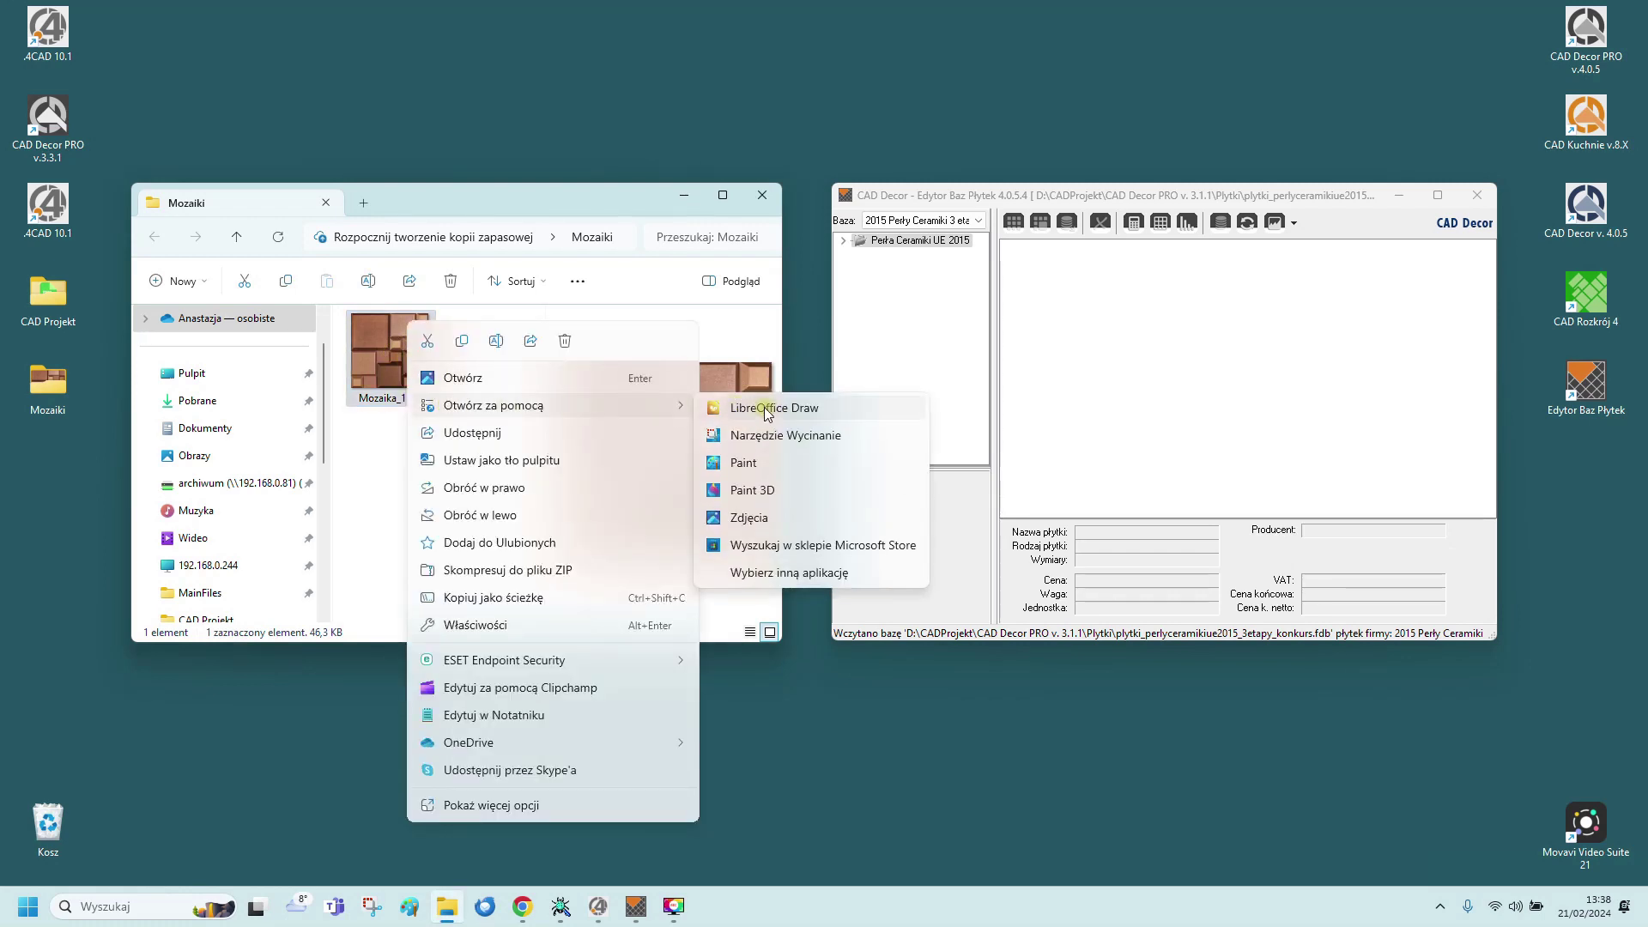
Open Mozaika_1.jpg in Paint and enter an unlocked 298 × 298 pixel resize
{"action": "left_click", "coordinate": [759, 461]}
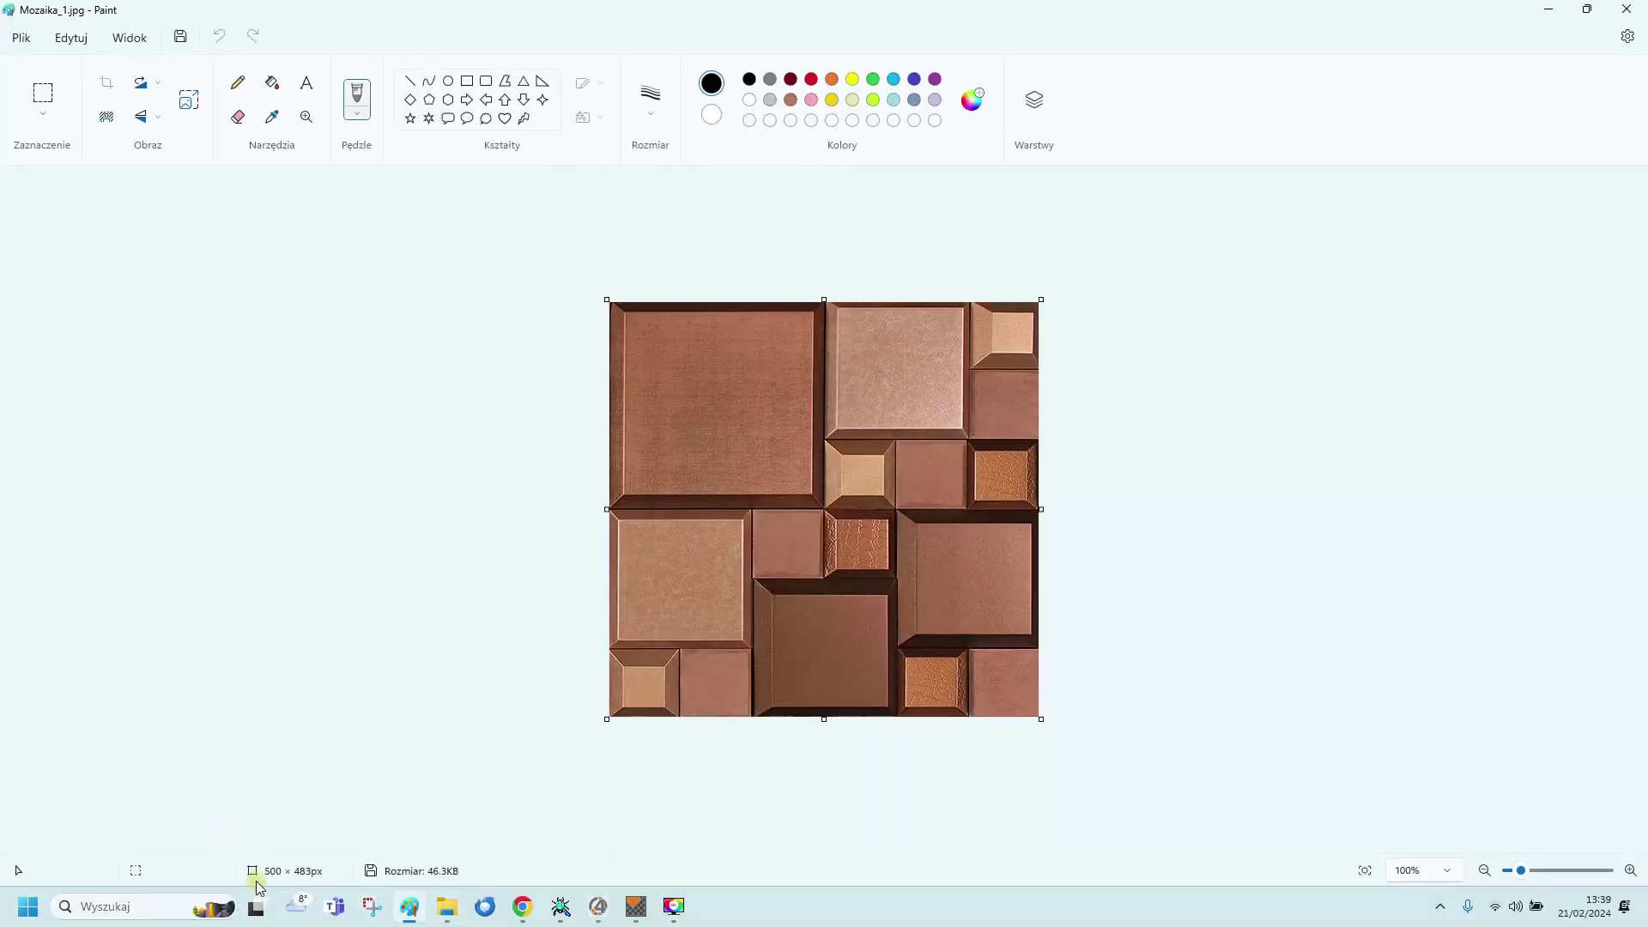
{"action": "left_click", "coordinate": [188, 101]}
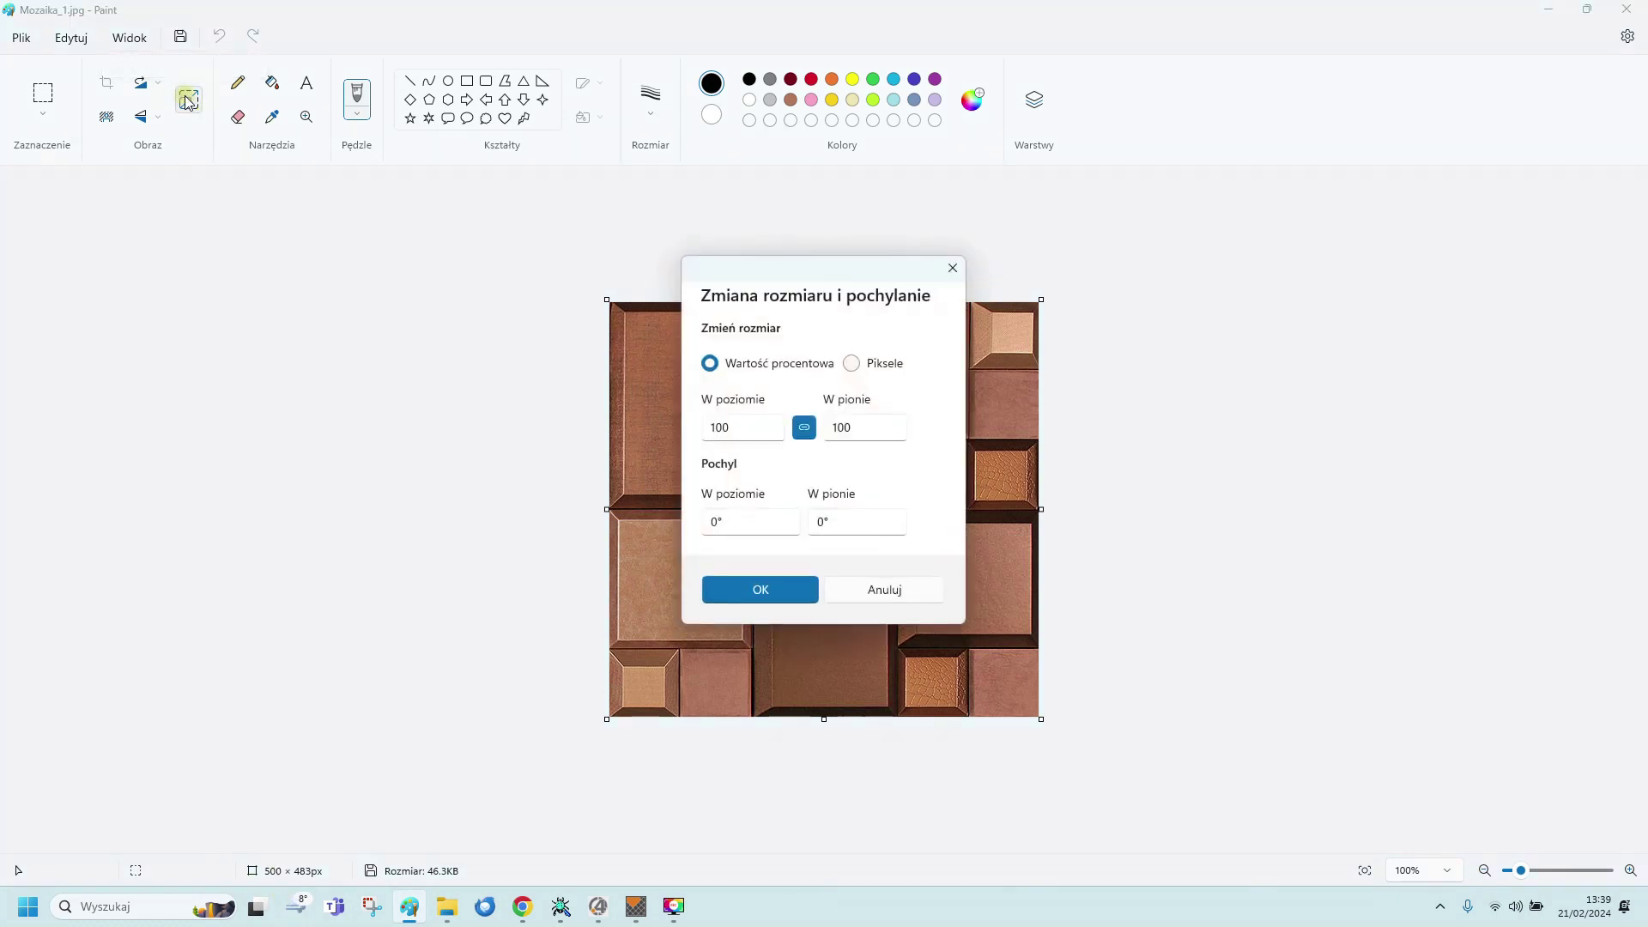
{"action": "left_click", "coordinate": [852, 363]}
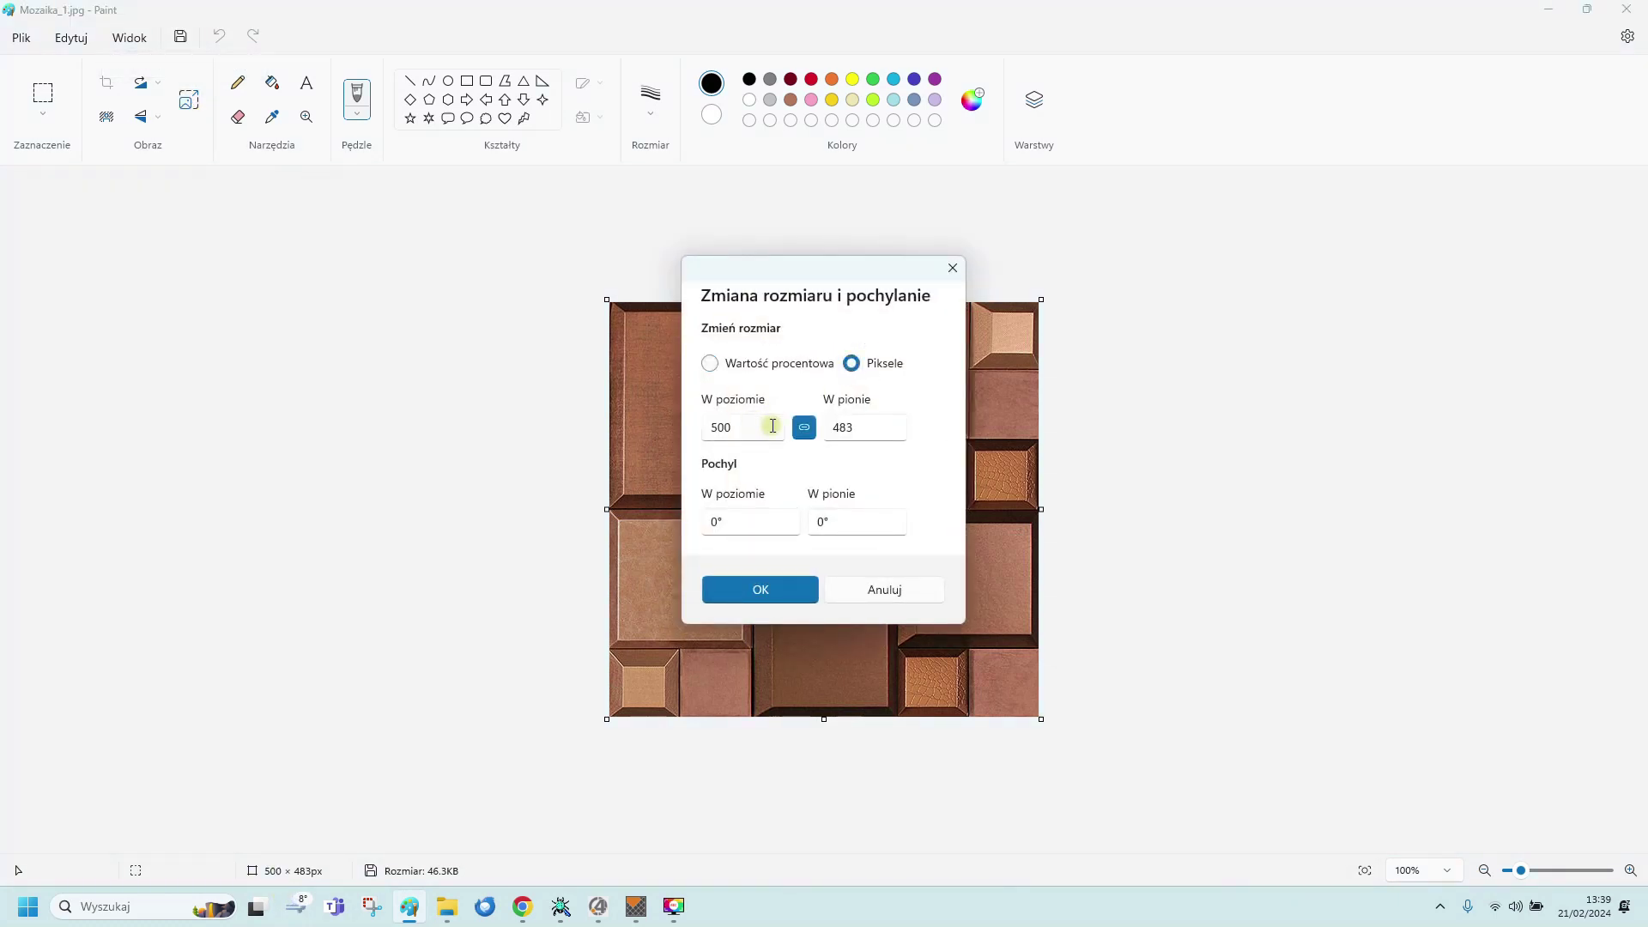
{"action": "left_click", "coordinate": [802, 429]}
{"action": "double_click", "coordinate": [748, 432]}
{"action": "type", "text": "298"}
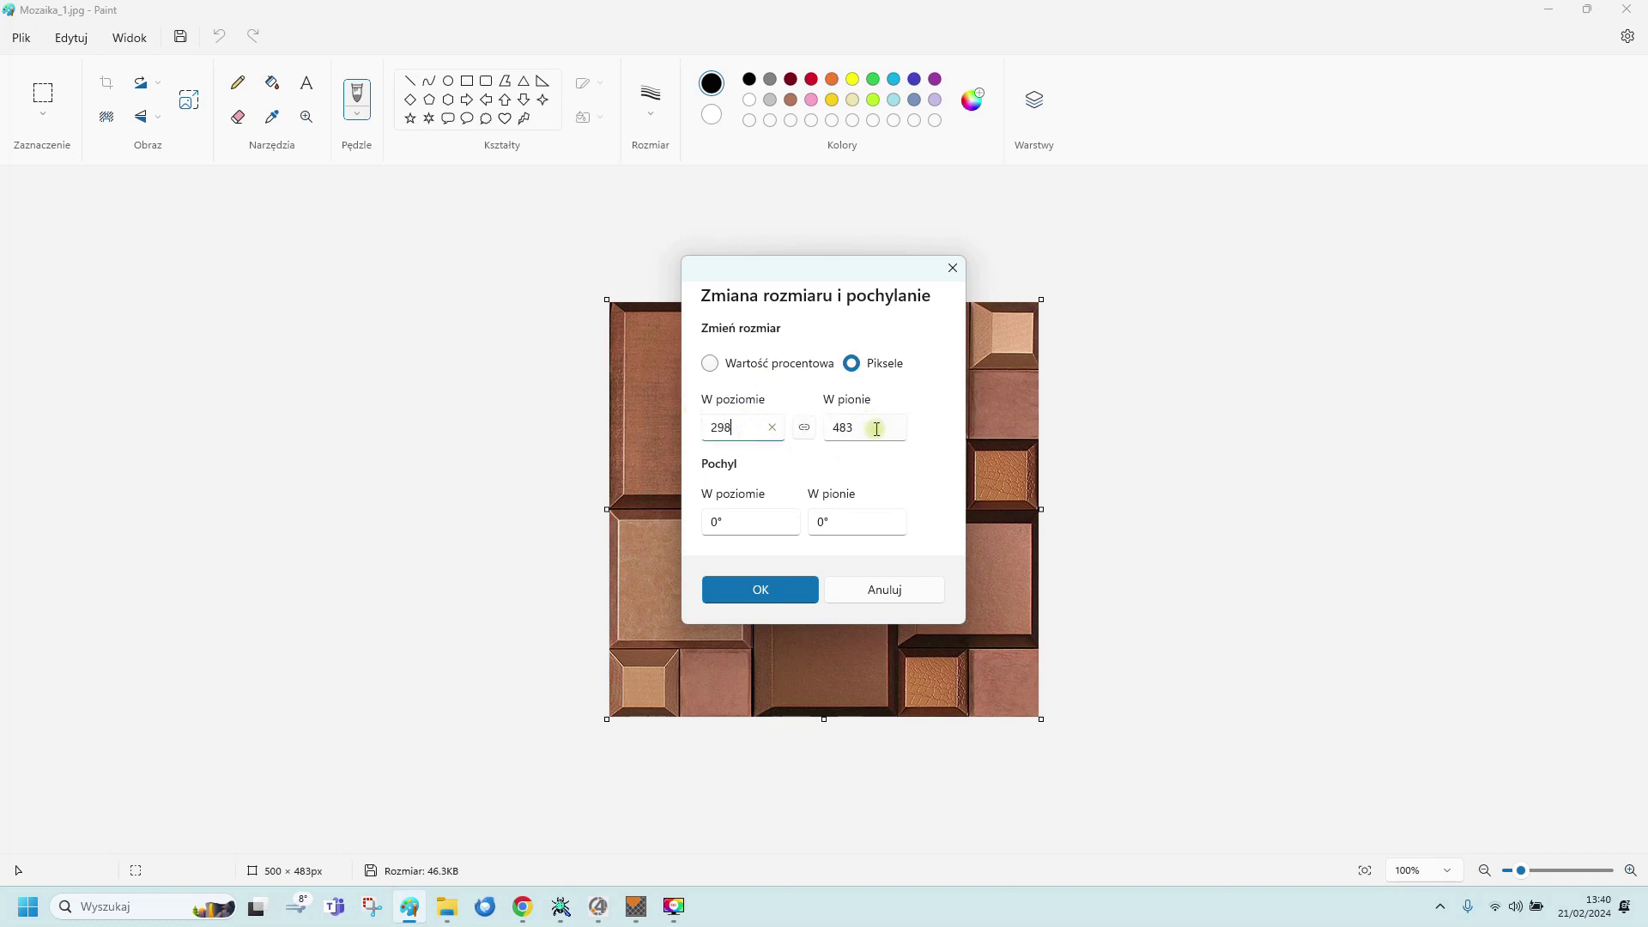
{"action": "double_click", "coordinate": [875, 429]}
Apply the 298 × 298 resize and set the drawing colour to magenta (255, 0, 255)
{"action": "left_click", "coordinate": [743, 595]}
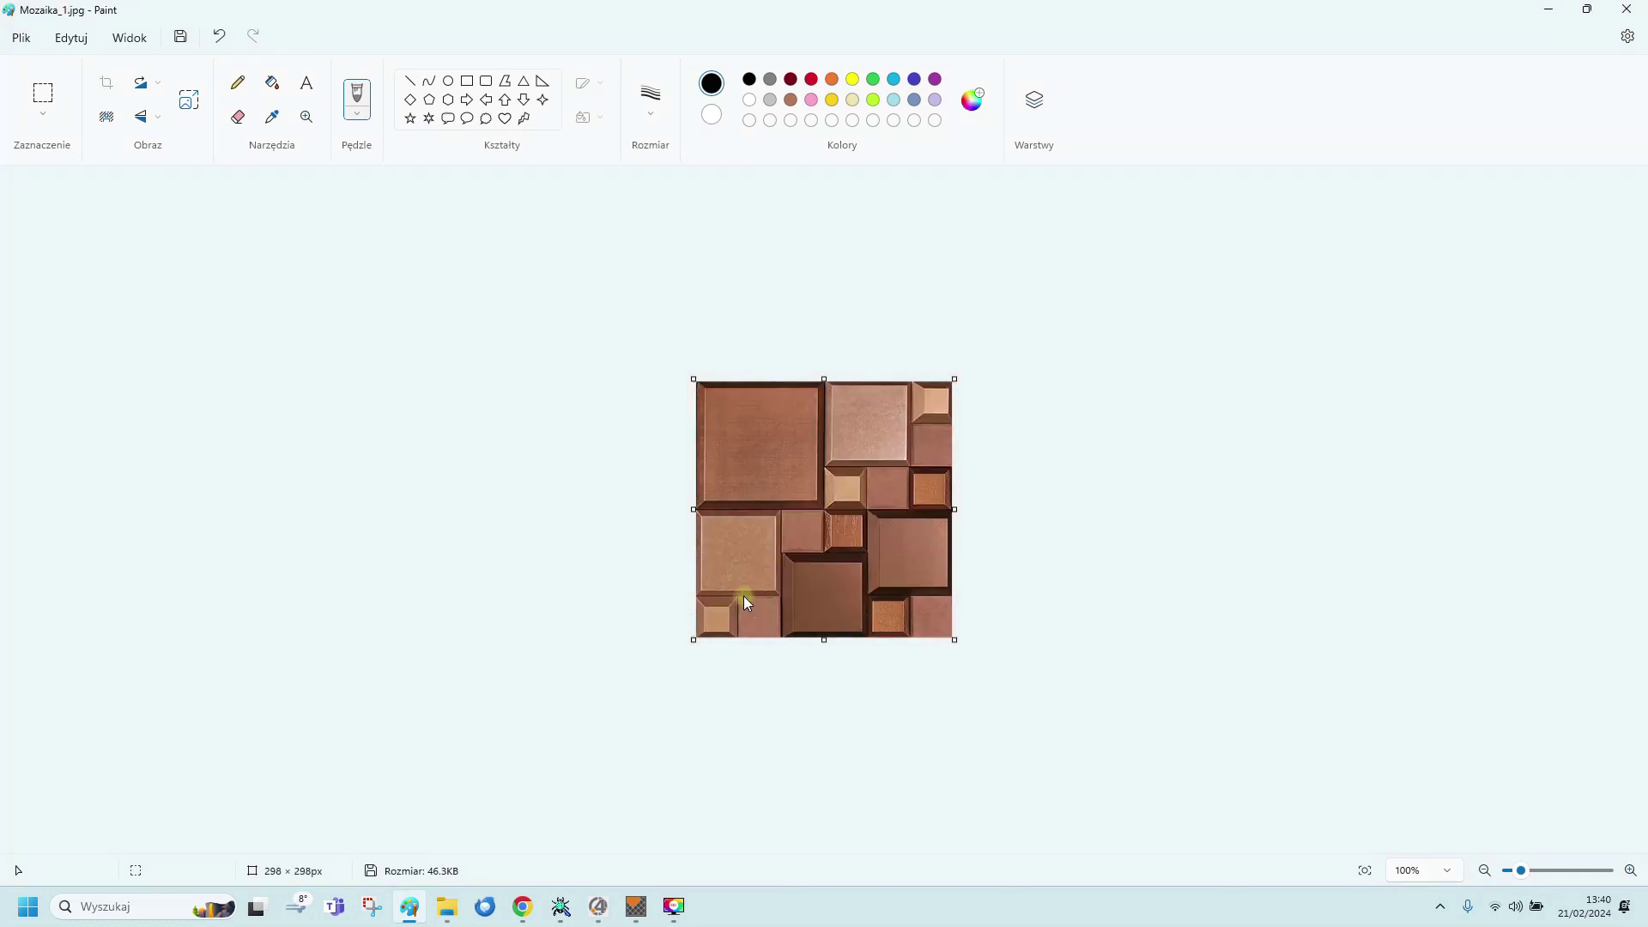
{"action": "scroll", "coordinate": [690, 593], "scroll_direction": "up", "scroll_amount": 3, "text": "ctrl"}
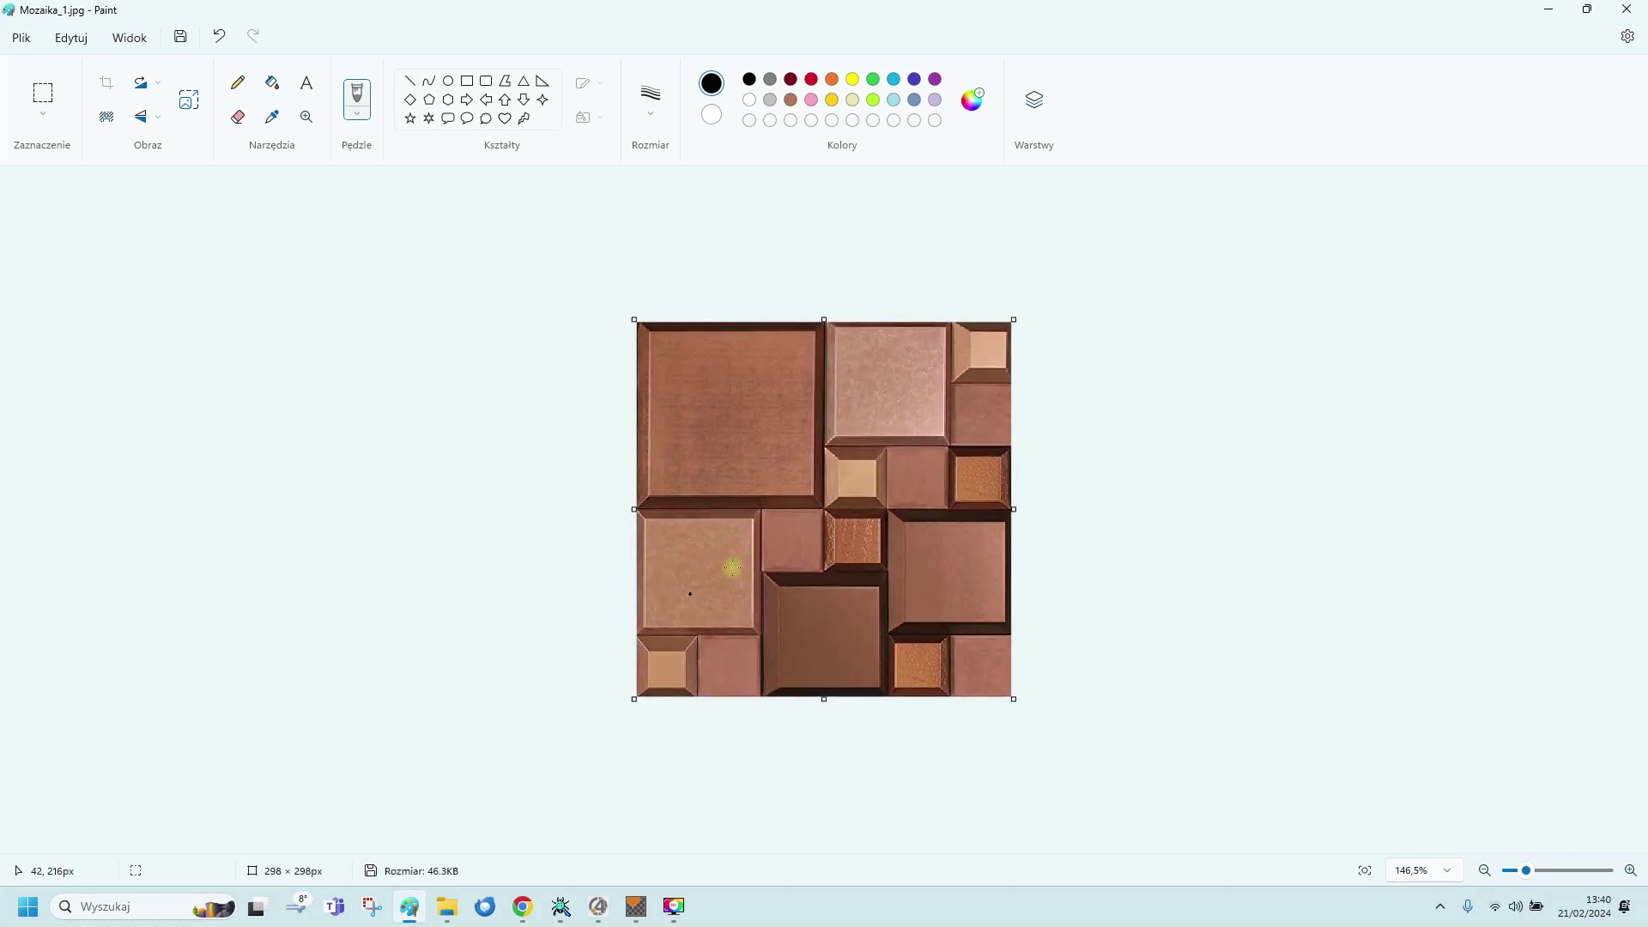
{"action": "left_click", "coordinate": [982, 107]}
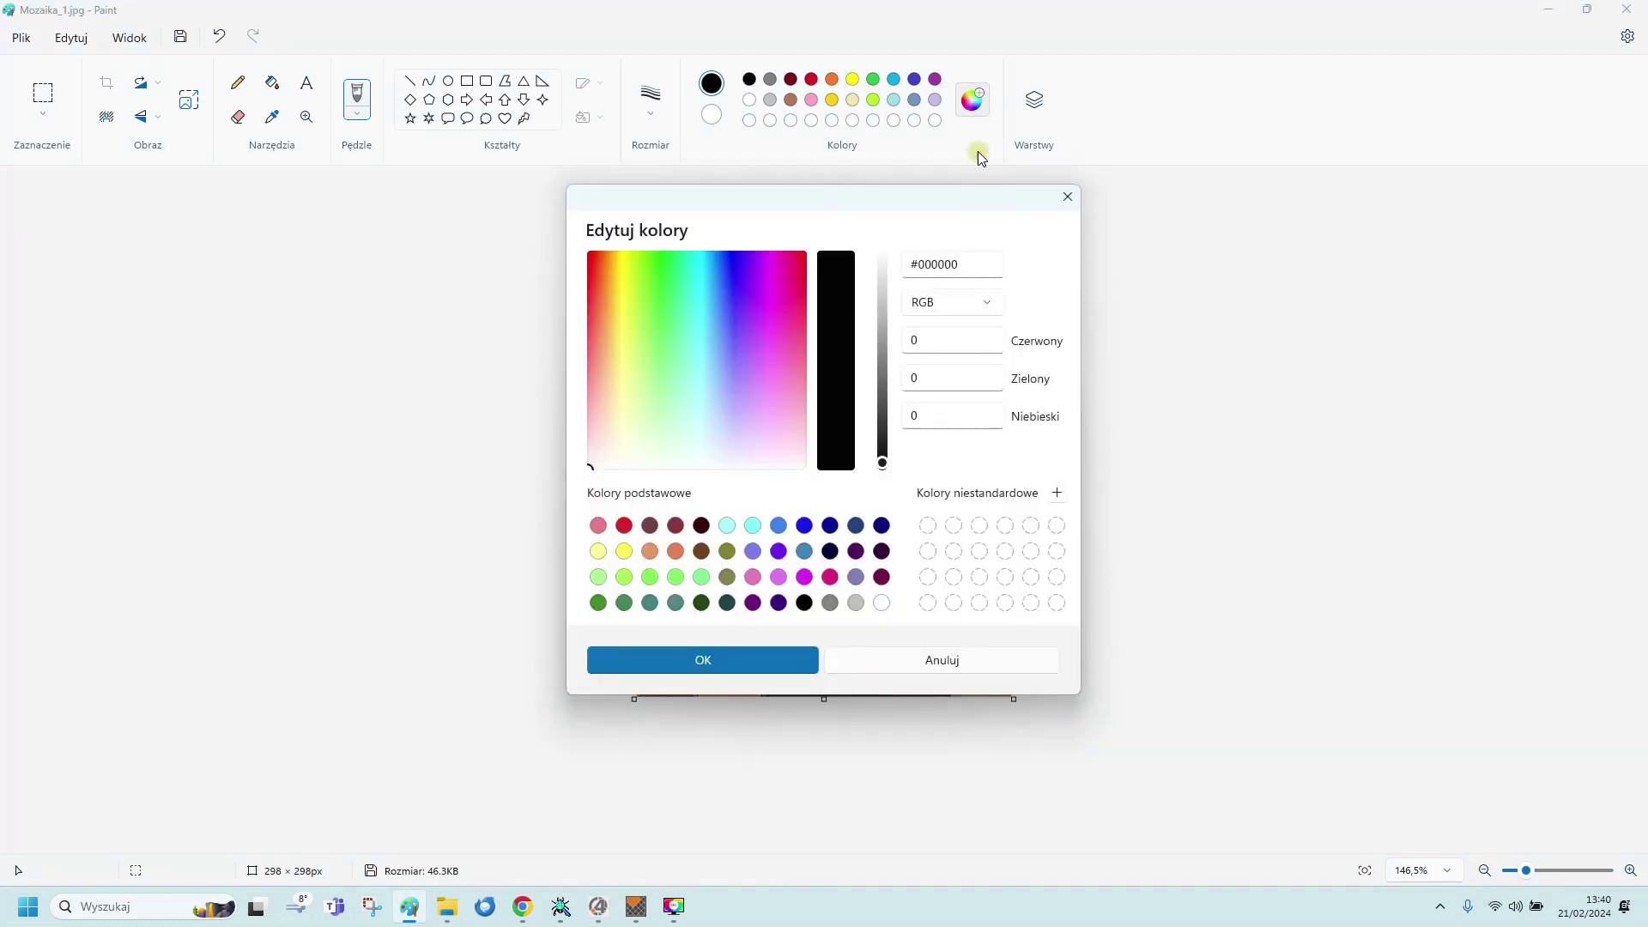
{"action": "double_click", "coordinate": [972, 340]}
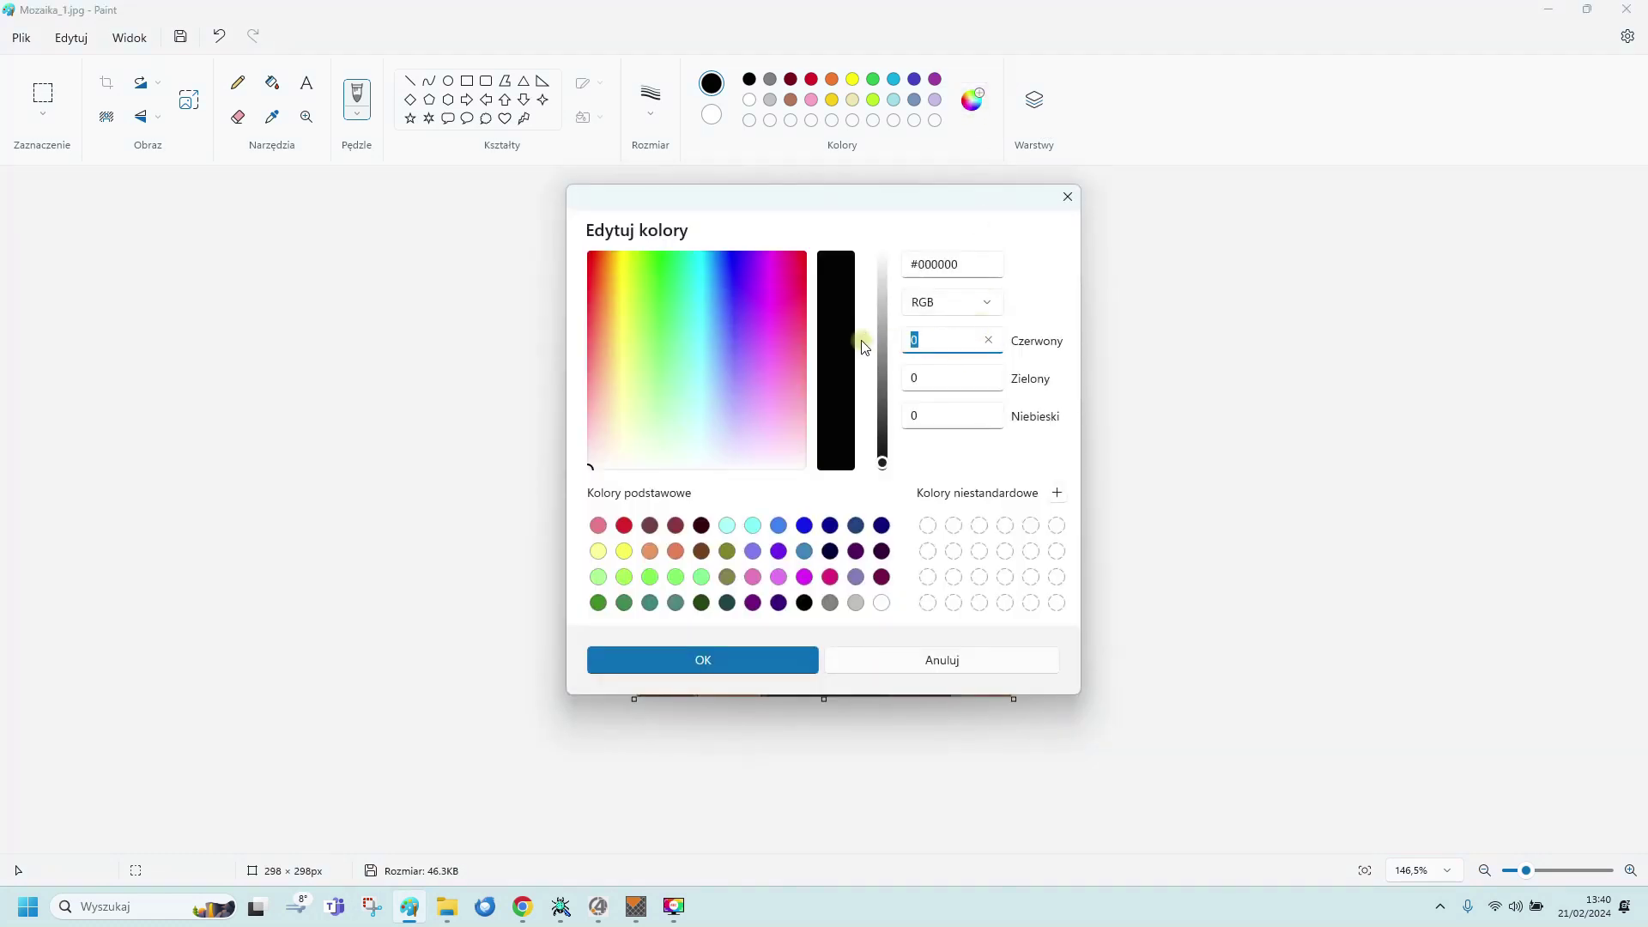
{"action": "type", "text": "255"}
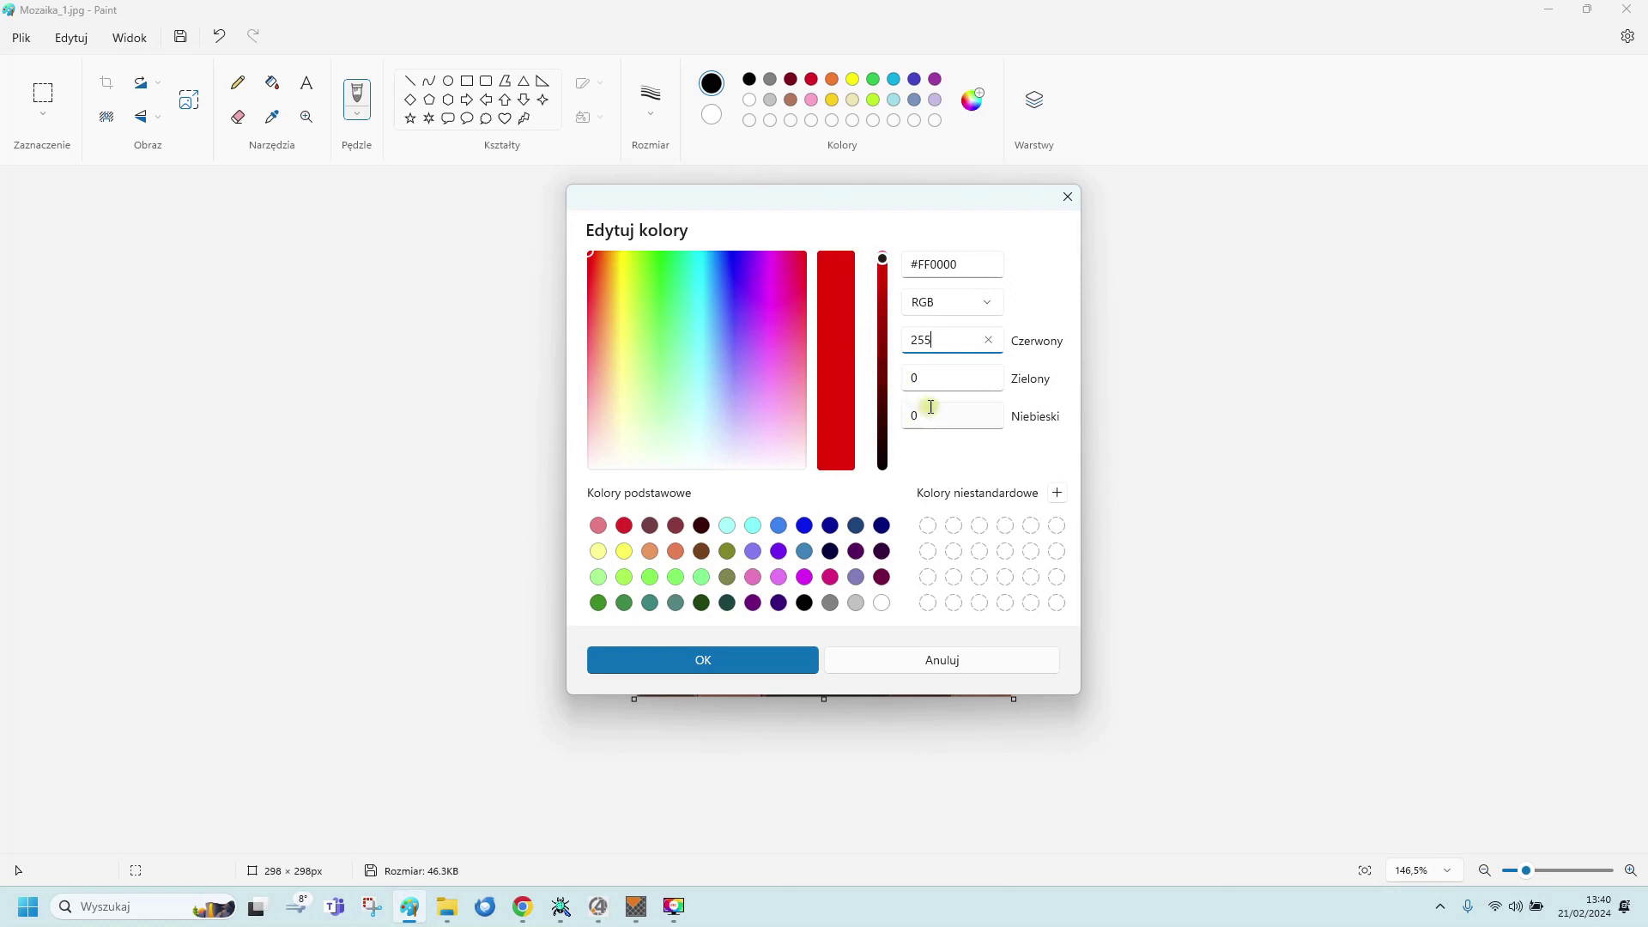
{"action": "left_click", "coordinate": [930, 415]}
{"action": "left_click_drag", "start_coordinate": [929, 415], "coordinate": [900, 419]}
{"action": "type", "text": "55"}
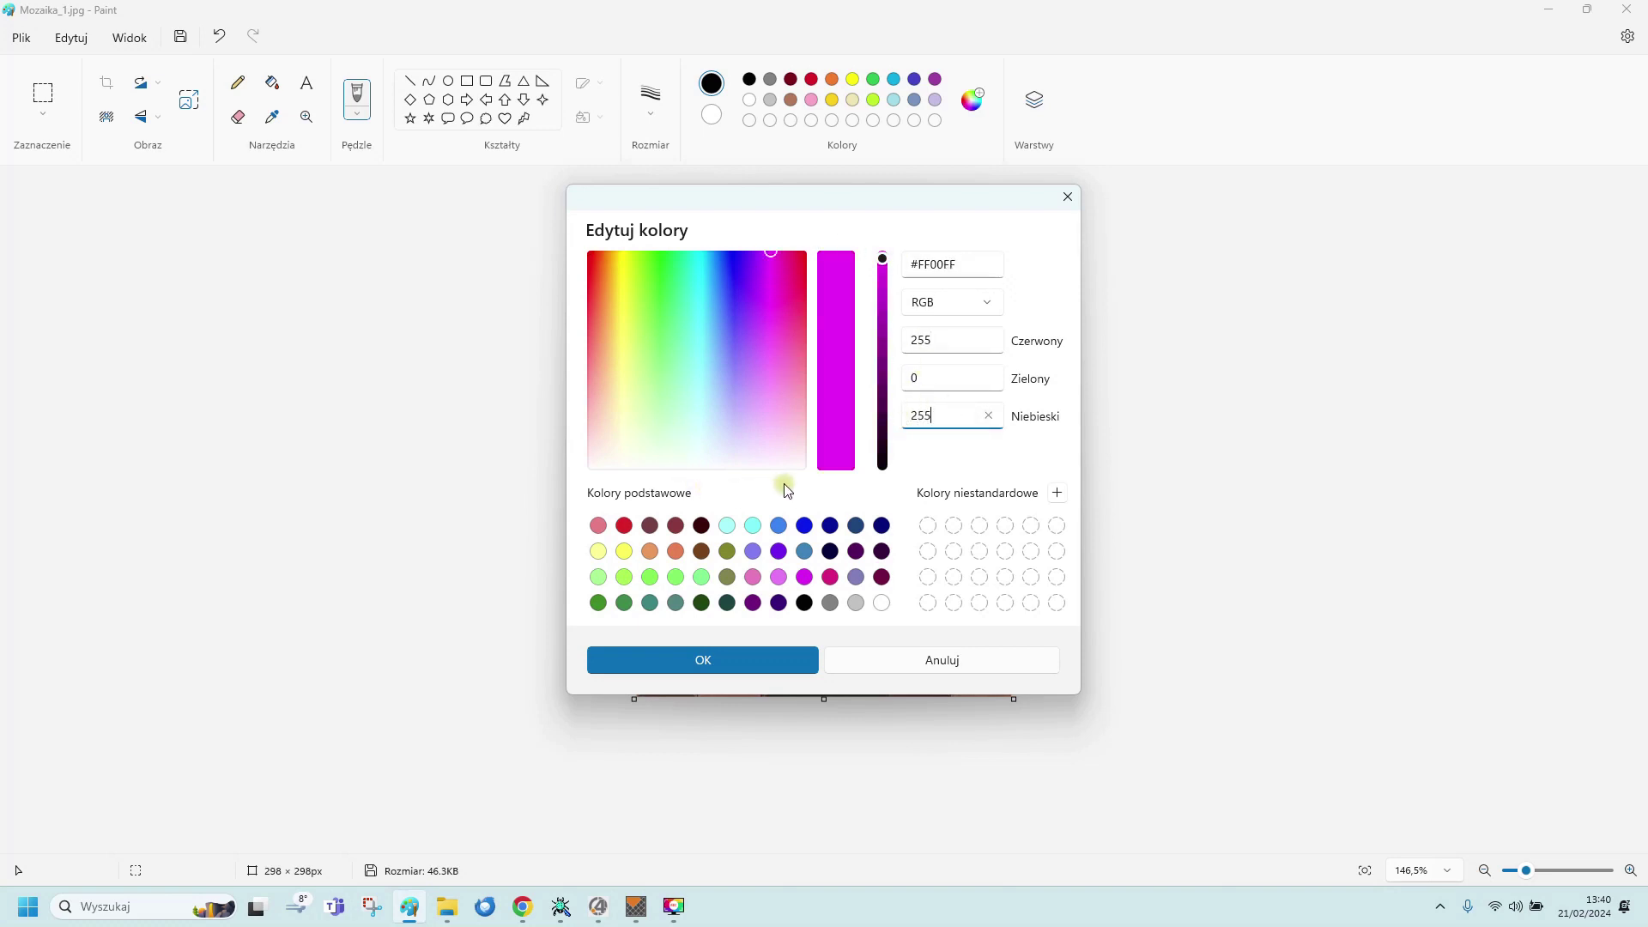
{"action": "left_click", "coordinate": [702, 661]}
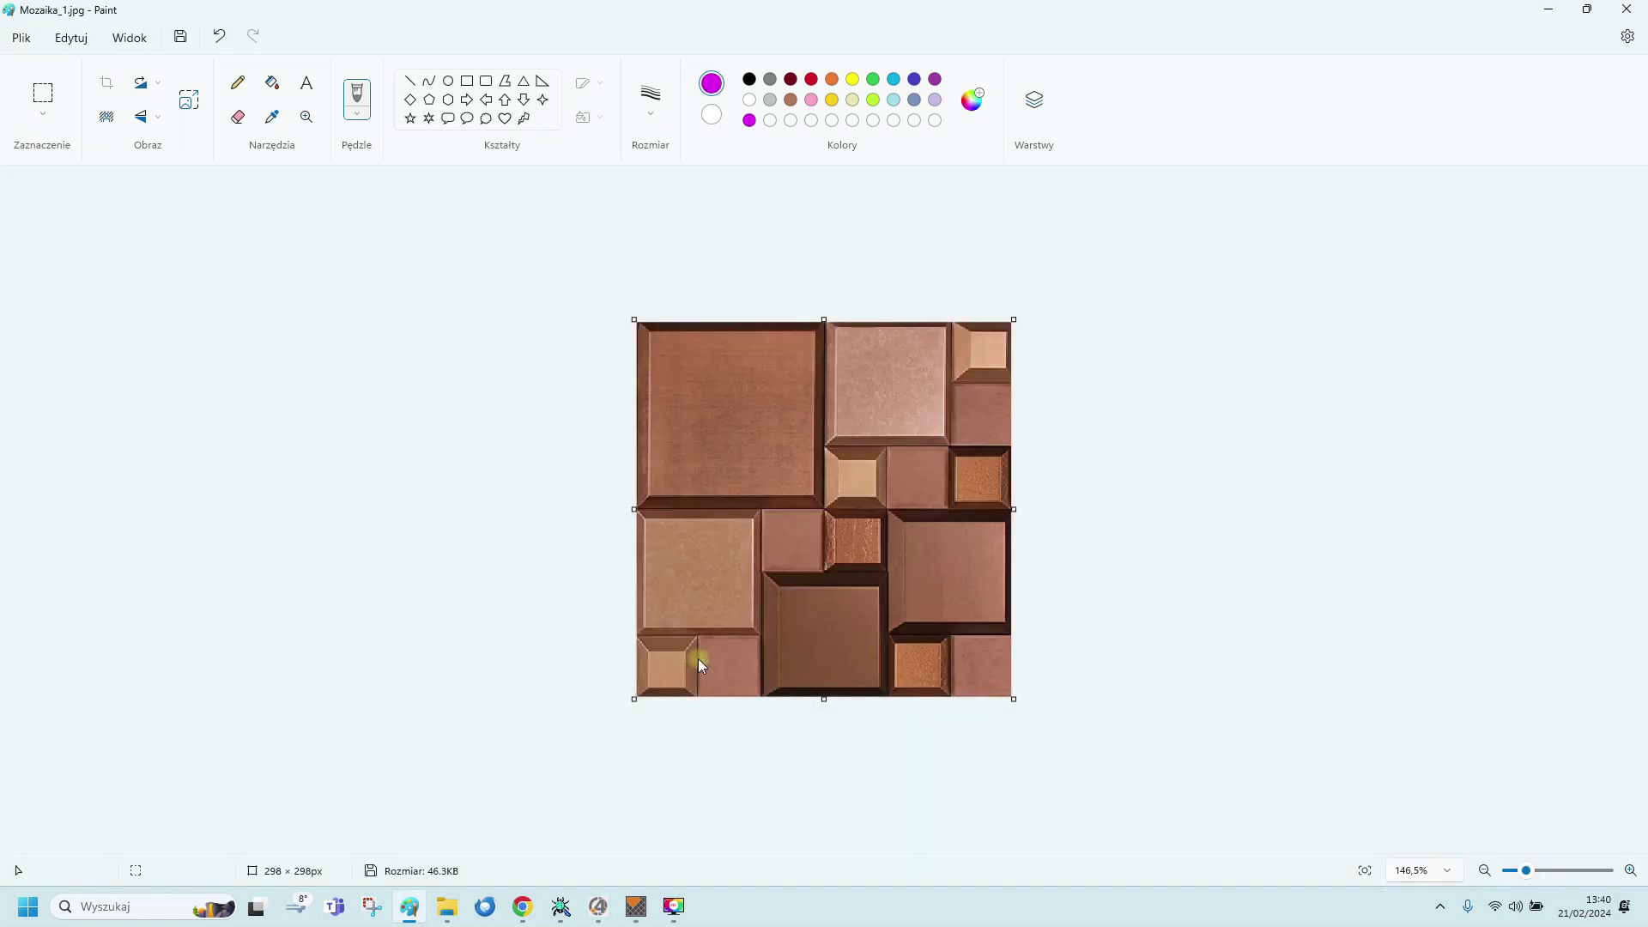
Switch to 3px rectangle outlines and trace the large top-left tile in magenta
{"action": "left_click", "coordinate": [468, 82]}
{"action": "left_click", "coordinate": [652, 116]}
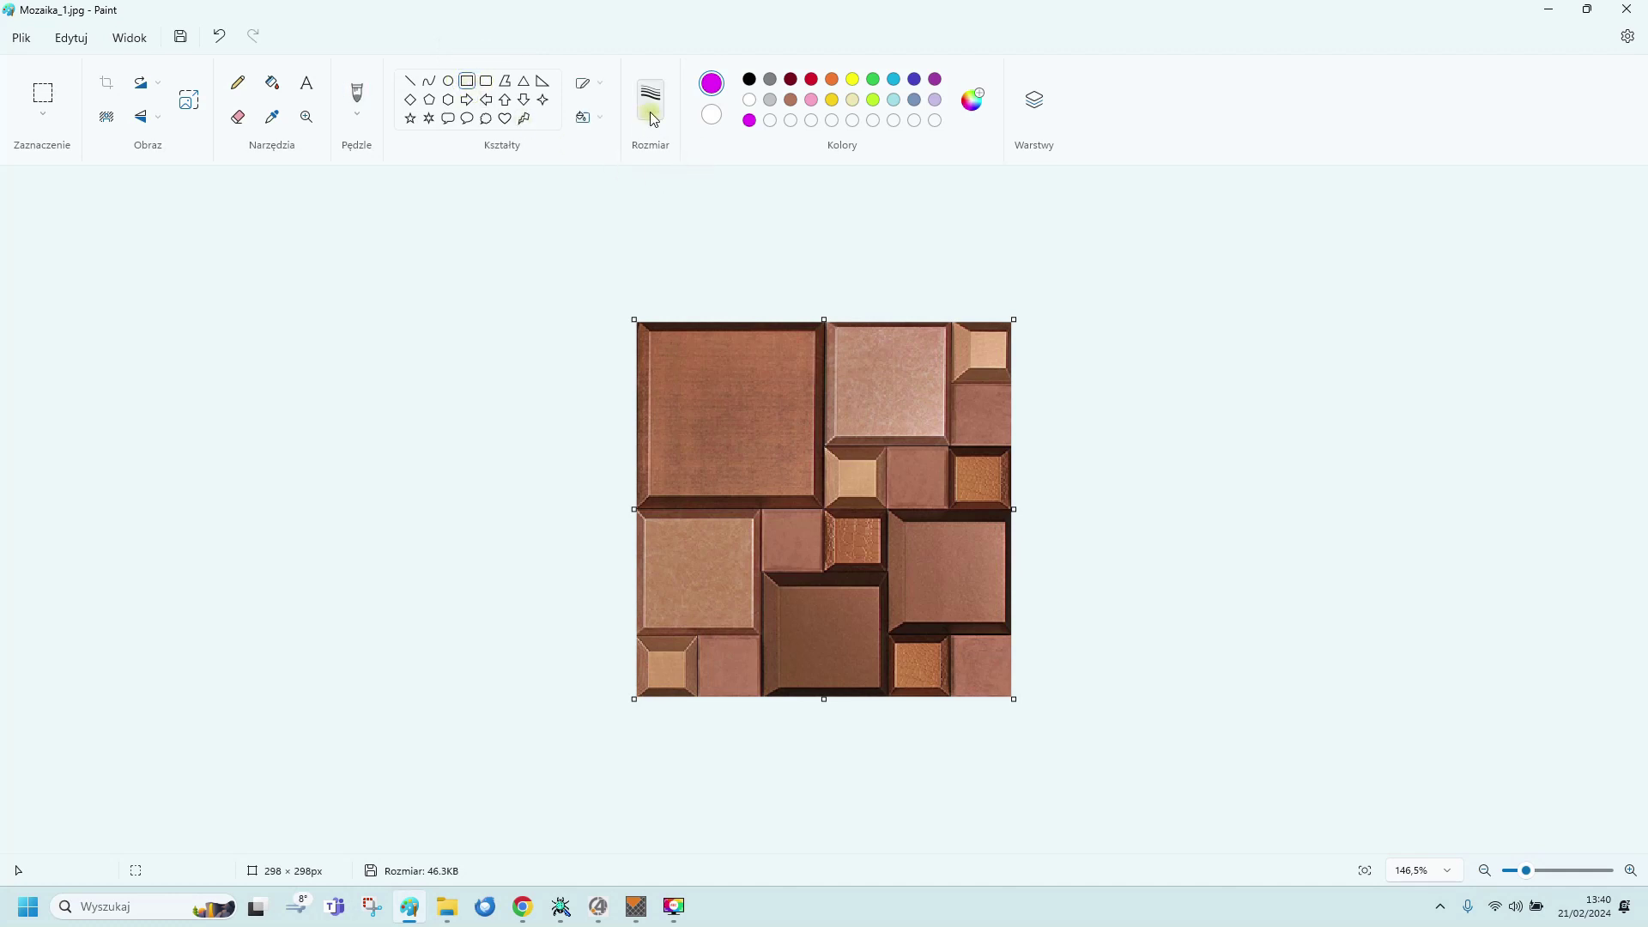
{"action": "left_click", "coordinate": [655, 189]}
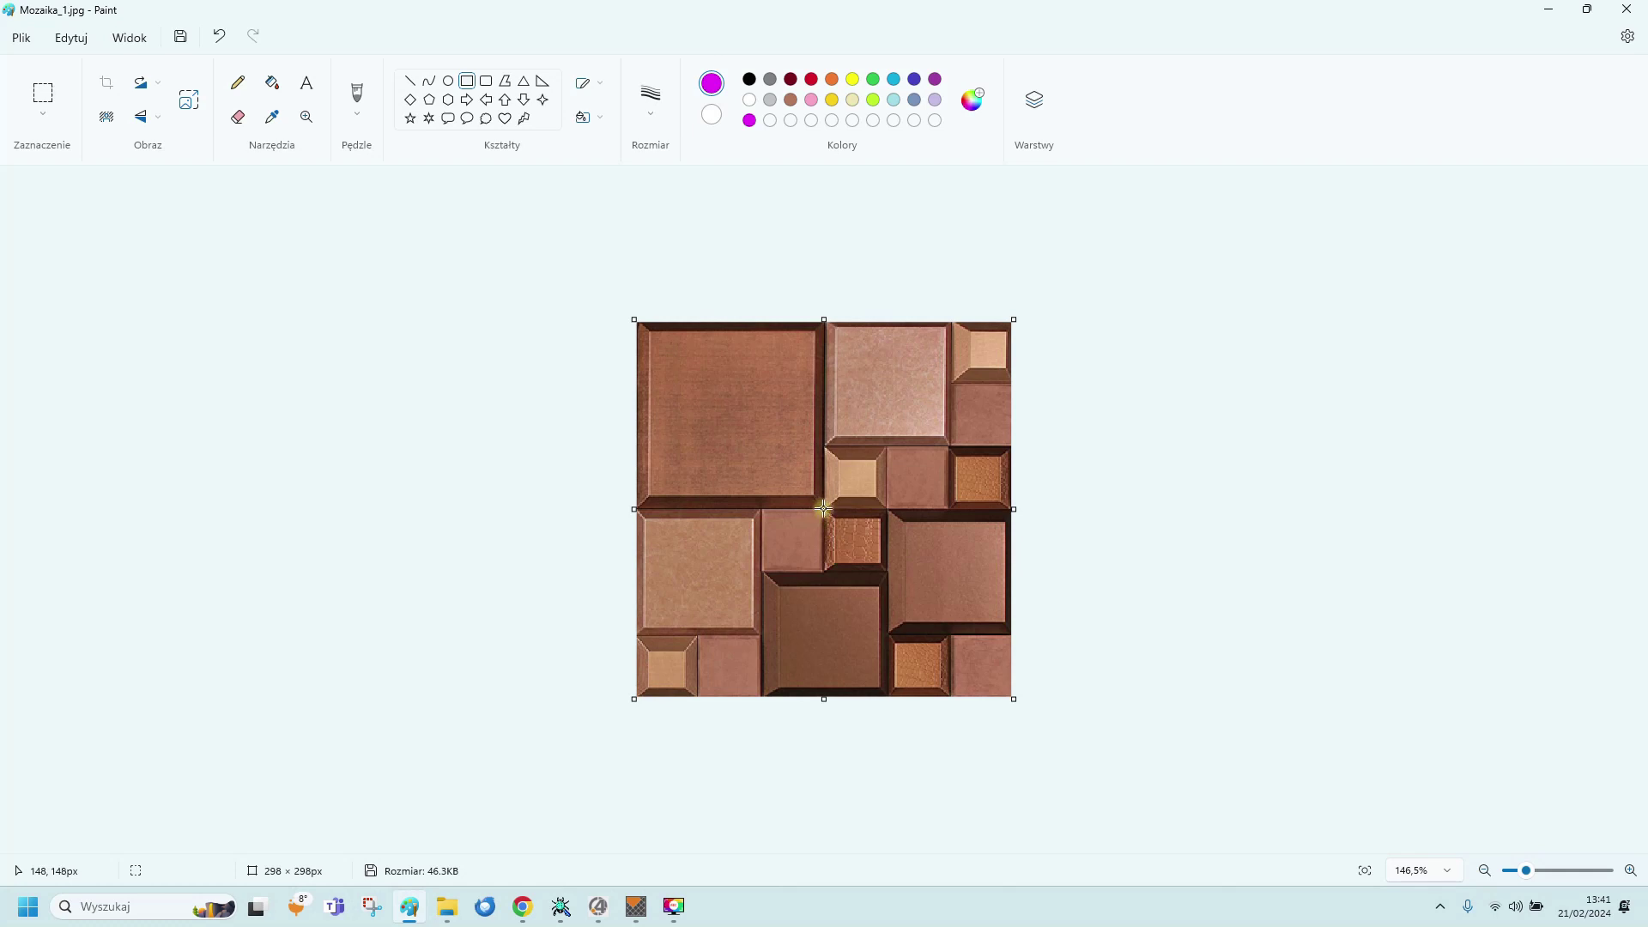
{"action": "left_click_drag", "start_coordinate": [824, 510], "coordinate": [615, 291]}
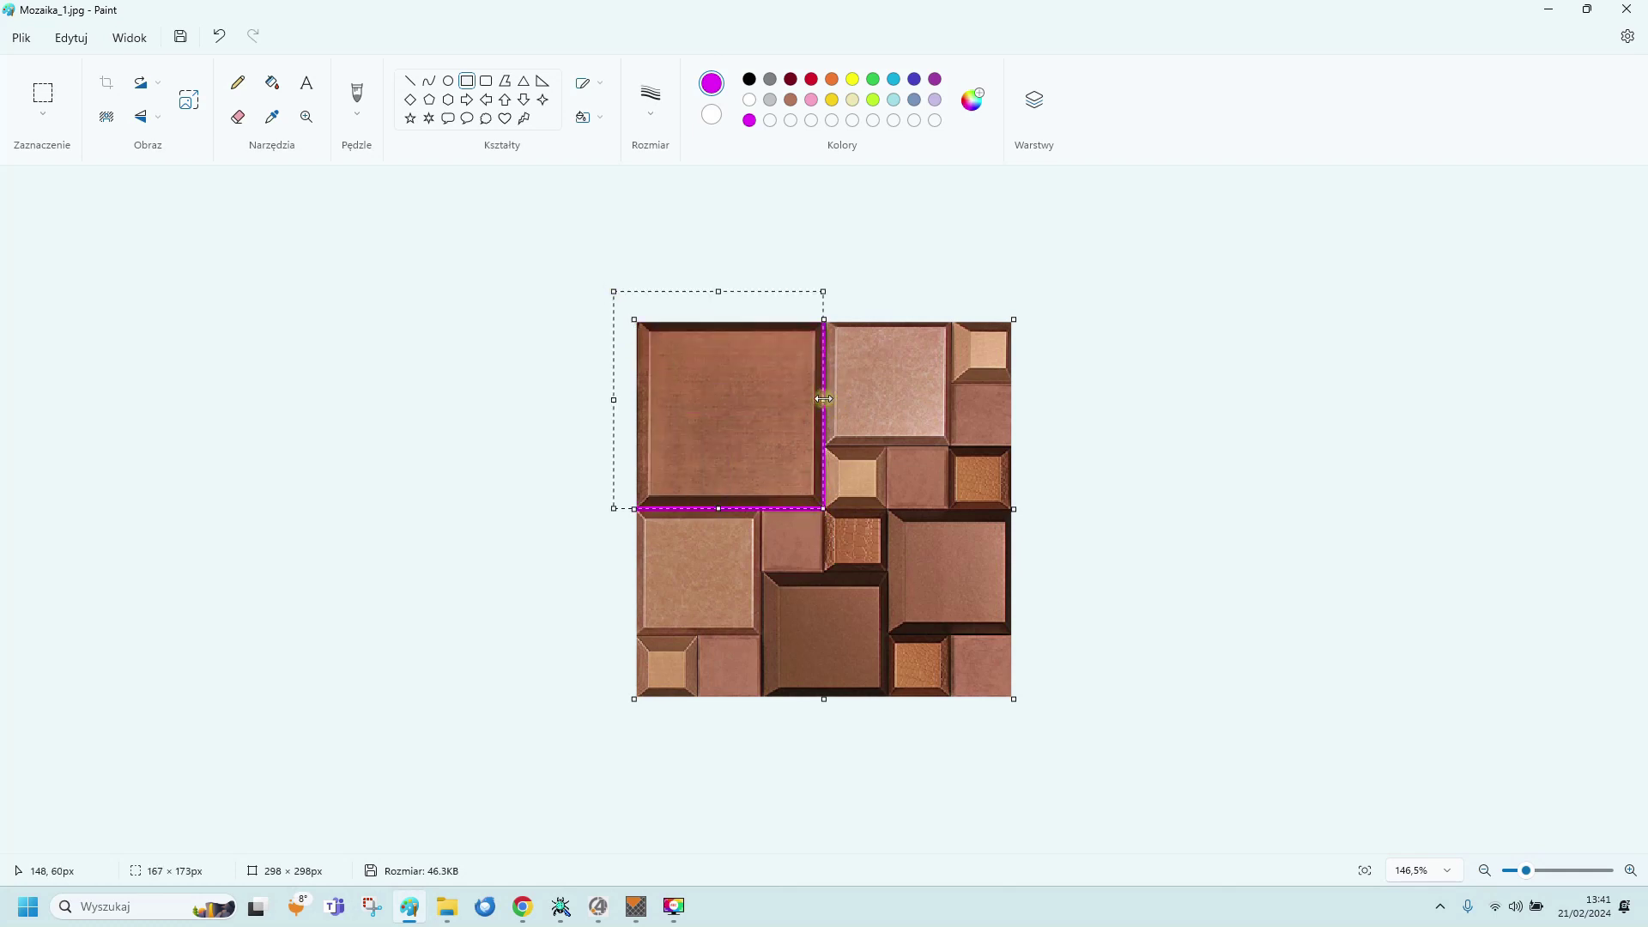
{"action": "left_click_drag", "start_coordinate": [824, 399], "coordinate": [825, 400]}
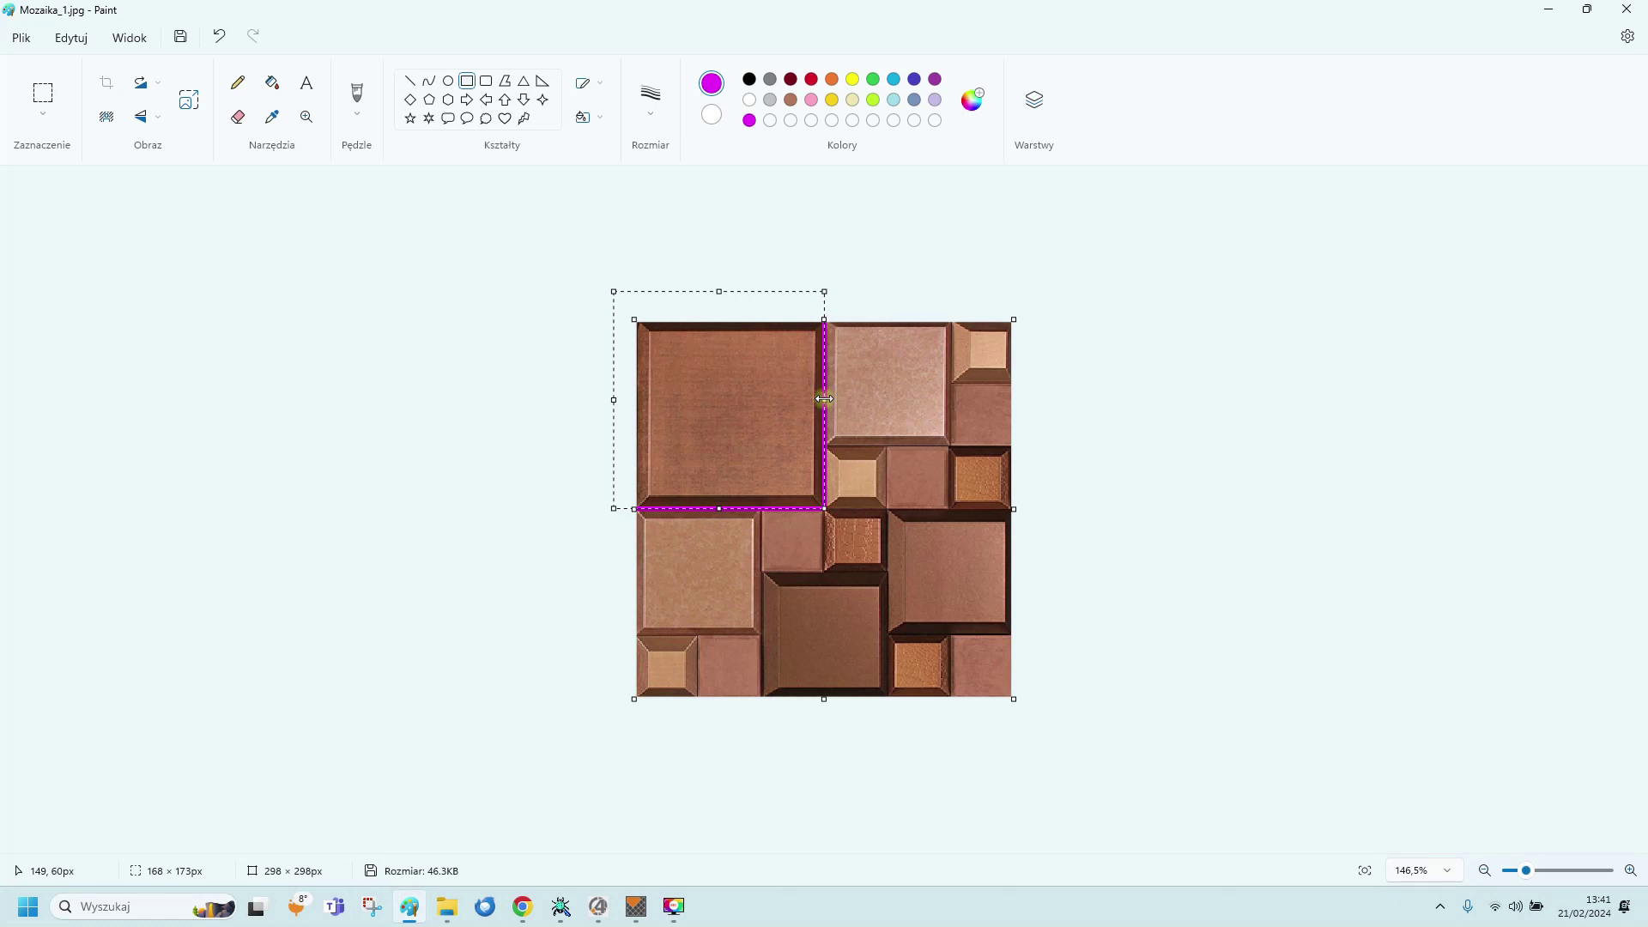
{"action": "left_click", "coordinate": [1062, 438]}
Outline the light top-middle tile, the small right-edge tile and the small square above centre
{"action": "left_click_drag", "start_coordinate": [823, 445], "coordinate": [954, 305]}
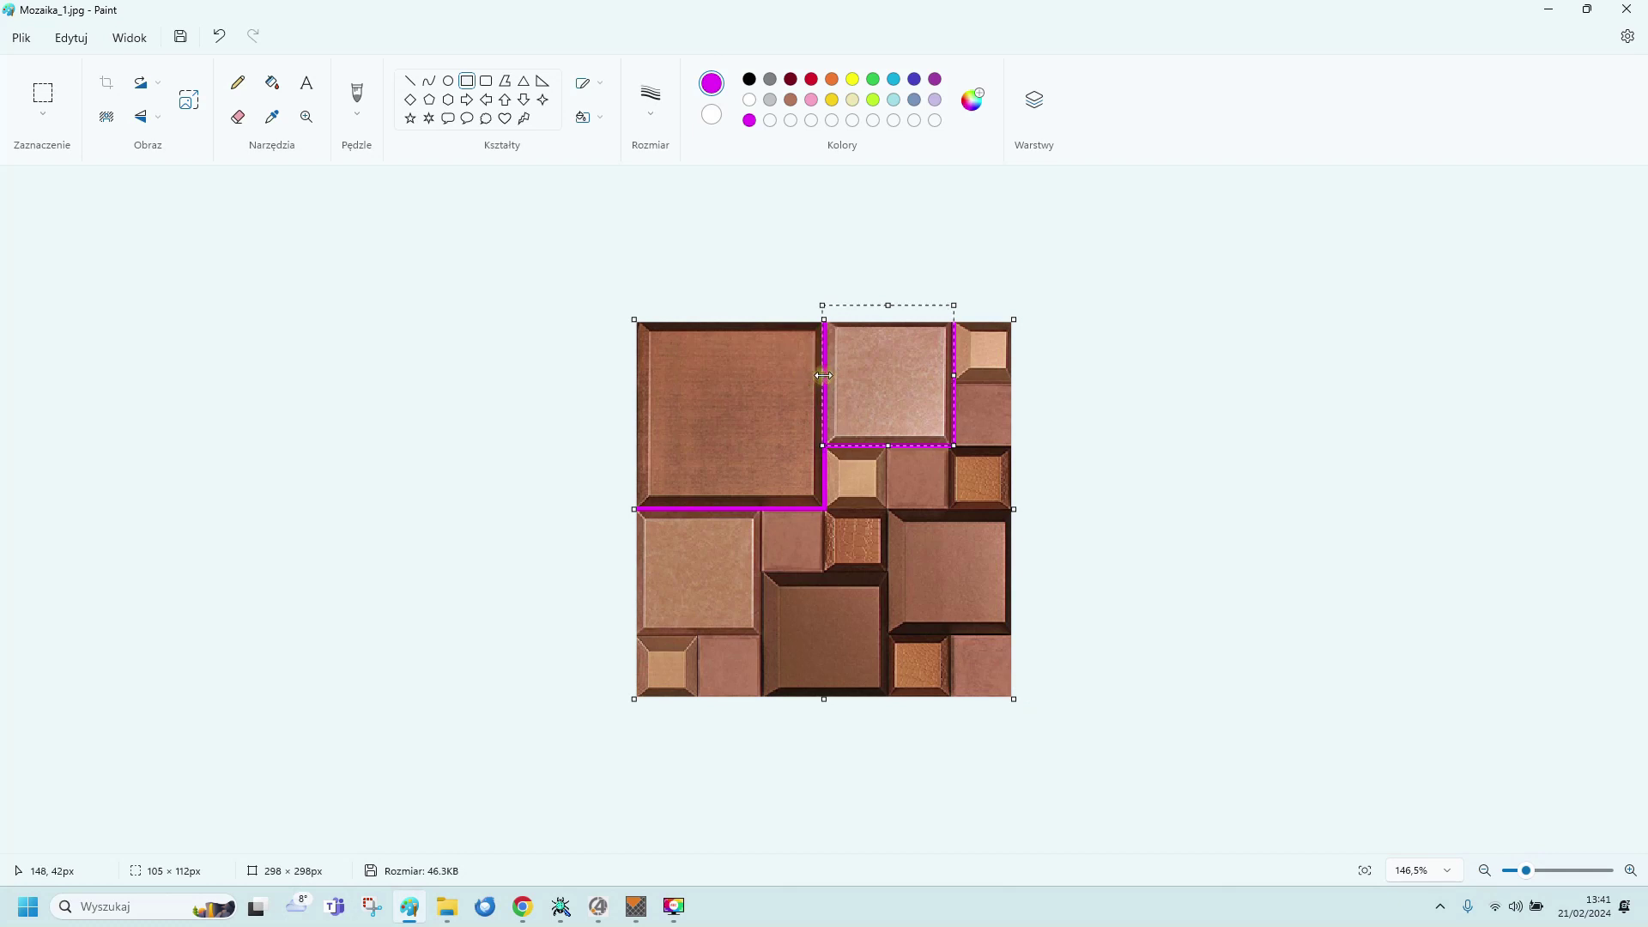
{"action": "left_click", "coordinate": [1078, 438]}
{"action": "left_click_drag", "start_coordinate": [954, 384], "coordinate": [1020, 444]}
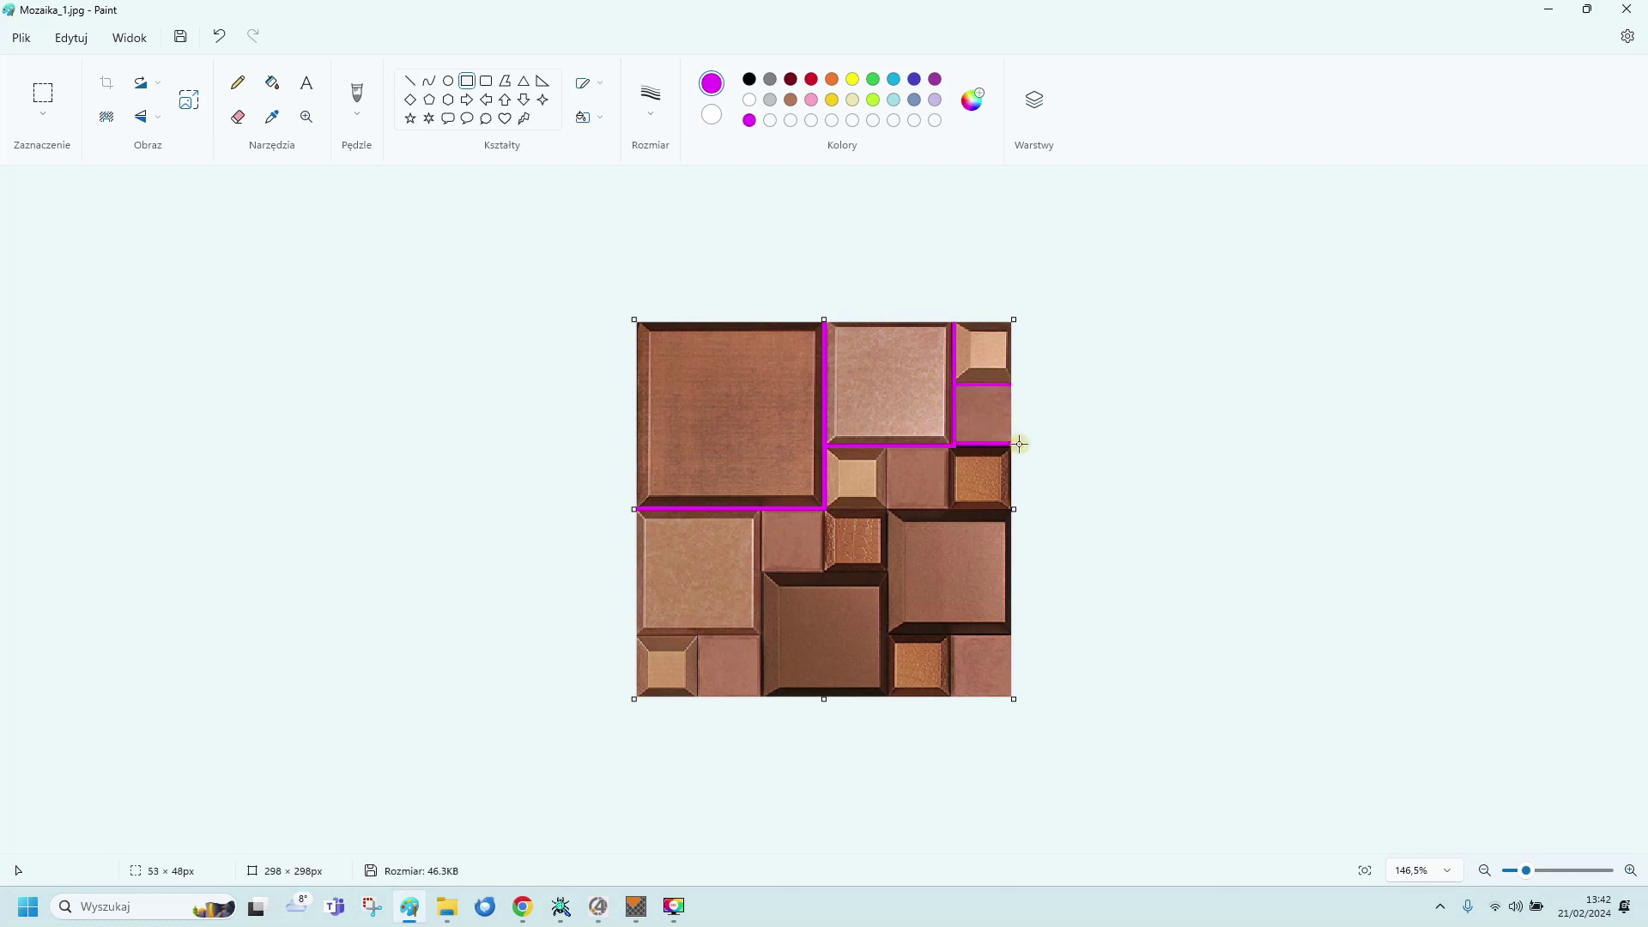
{"action": "left_click", "coordinate": [1100, 453]}
{"action": "left_click_drag", "start_coordinate": [951, 446], "coordinate": [889, 508]}
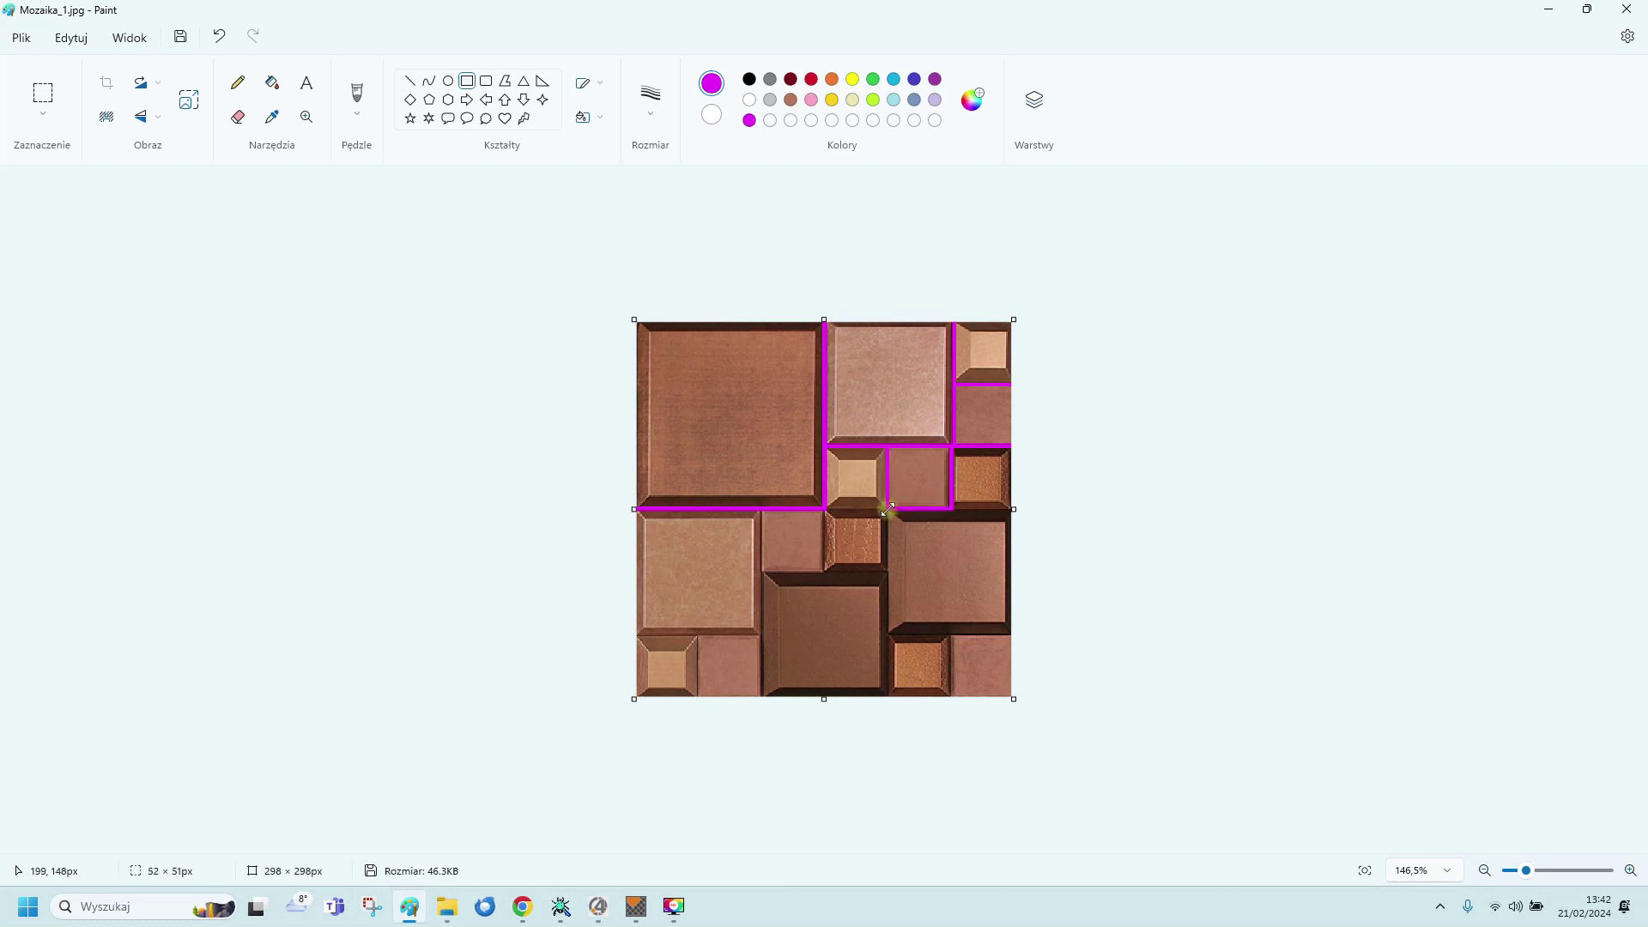
Outline the small copper tile, the large middle-right tile and the light middle-left tile
{"action": "left_click", "coordinate": [1233, 515]}
{"action": "left_click_drag", "start_coordinate": [825, 509], "coordinate": [889, 570]}
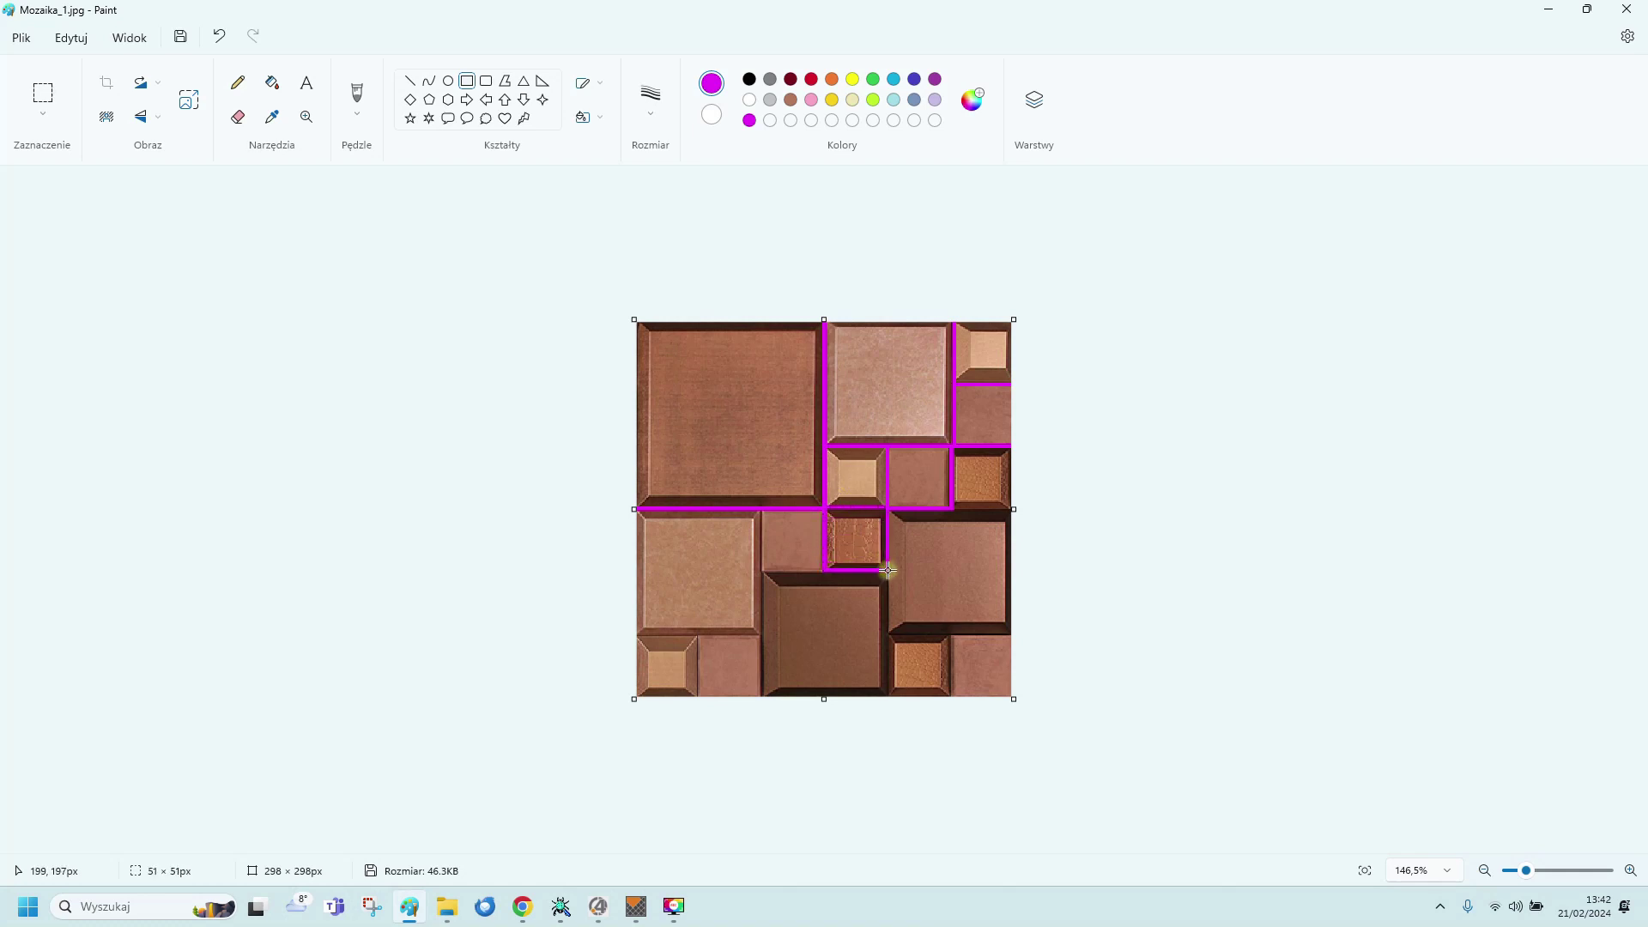
{"action": "left_click", "coordinate": [1193, 567]}
{"action": "left_click_drag", "start_coordinate": [887, 510], "coordinate": [1033, 634]}
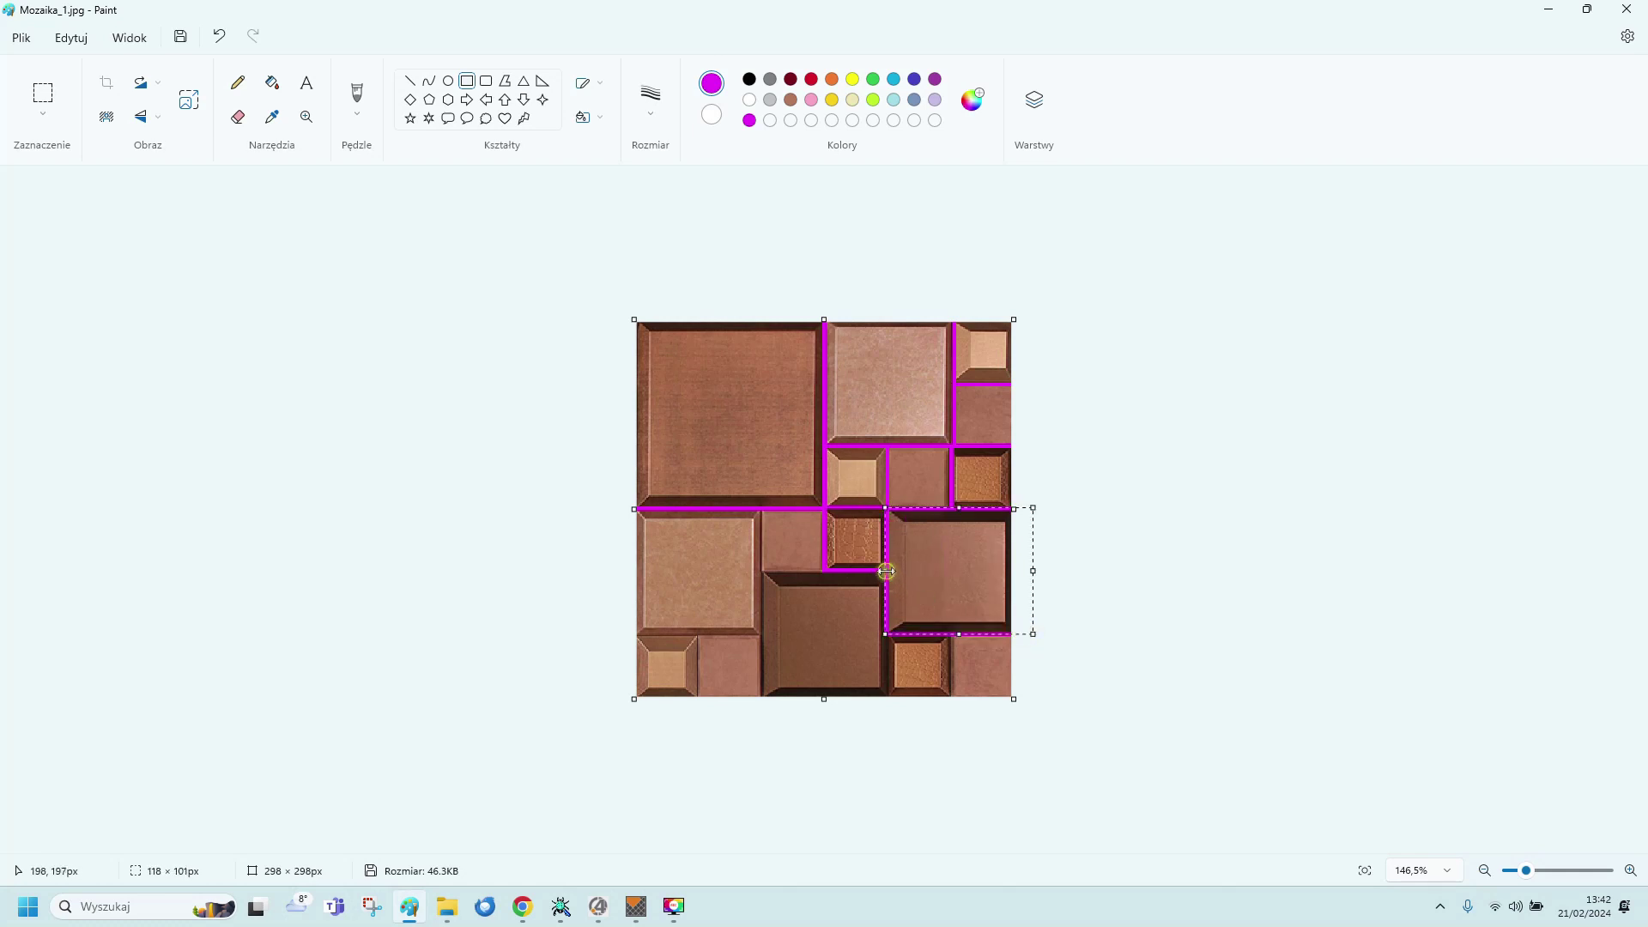
{"action": "left_click_drag", "start_coordinate": [886, 570], "coordinate": [888, 570]}
{"action": "left_click", "coordinate": [1251, 574]}
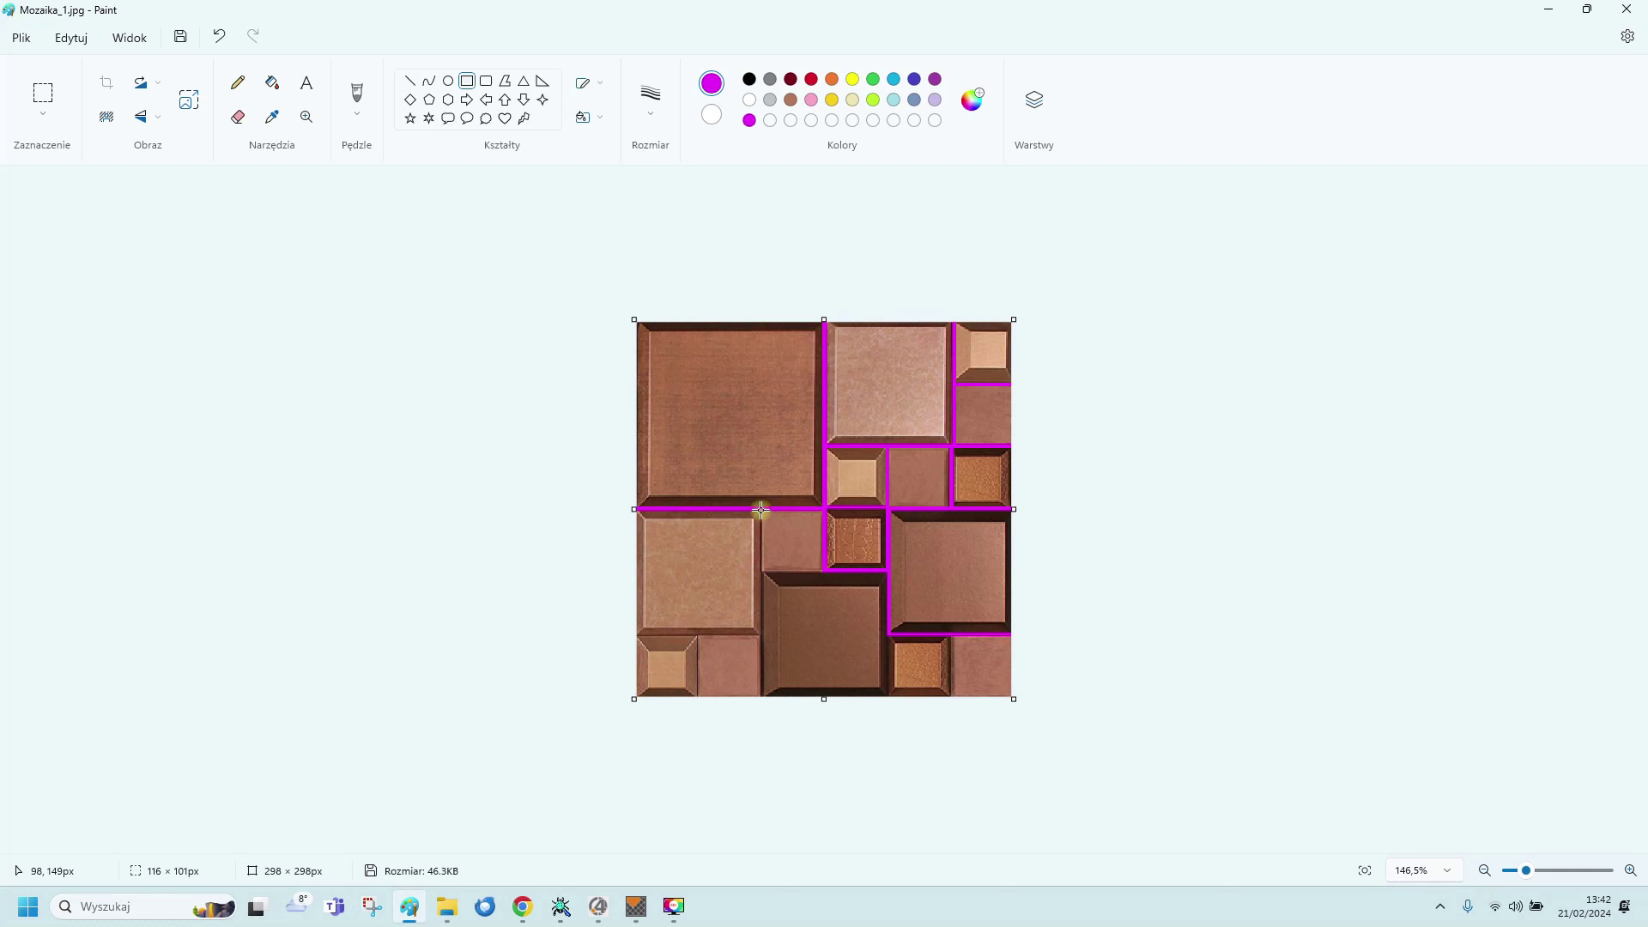
{"action": "left_click_drag", "start_coordinate": [762, 510], "coordinate": [607, 634]}
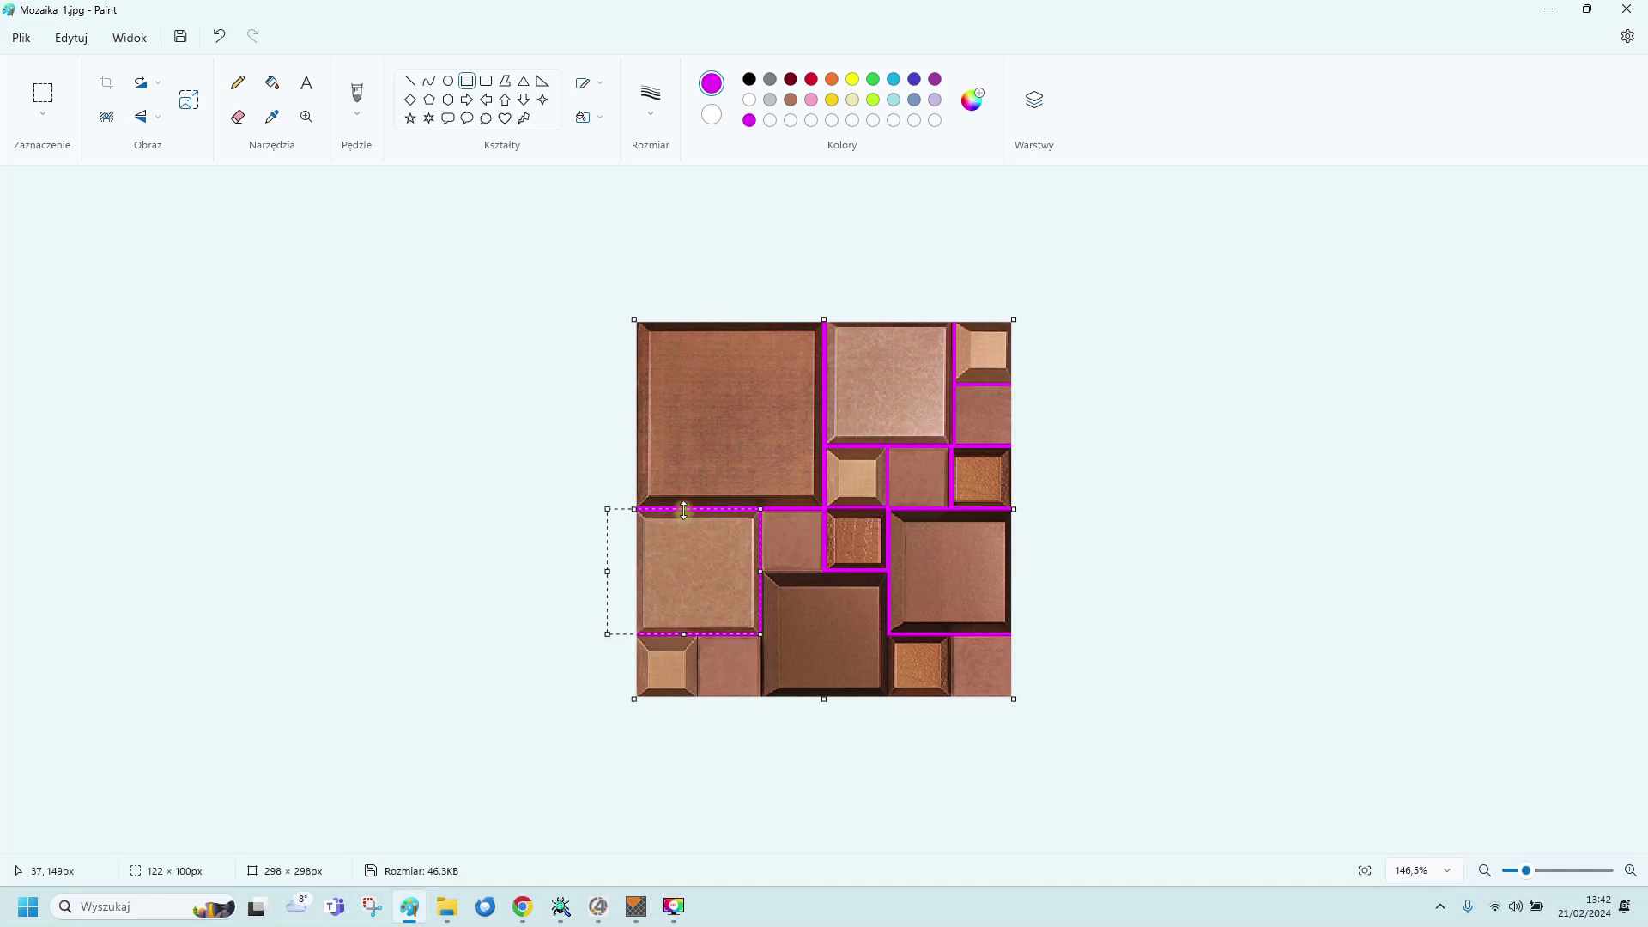
{"action": "left_click_drag", "start_coordinate": [684, 510], "coordinate": [684, 510]}
{"action": "left_click", "coordinate": [1097, 559]}
Outline the bottom-centre dark tile, bottom-right corner tile and small bottom-left tile
{"action": "left_click_drag", "start_coordinate": [764, 572], "coordinate": [888, 713]}
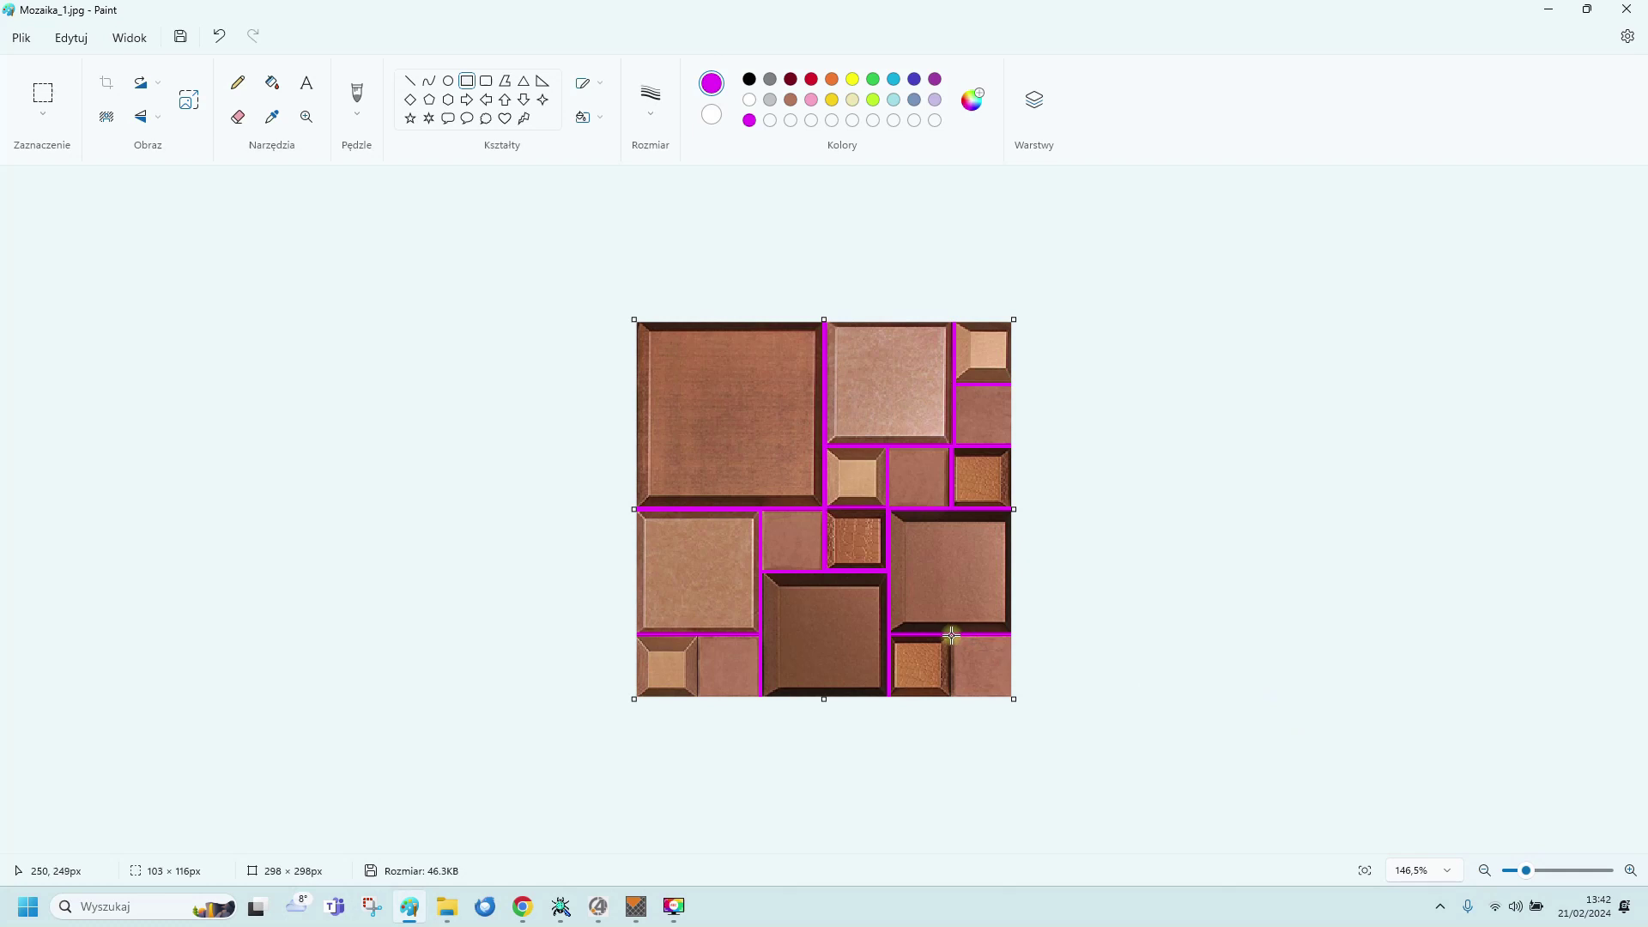
{"action": "left_click_drag", "start_coordinate": [951, 635], "coordinate": [1038, 720]}
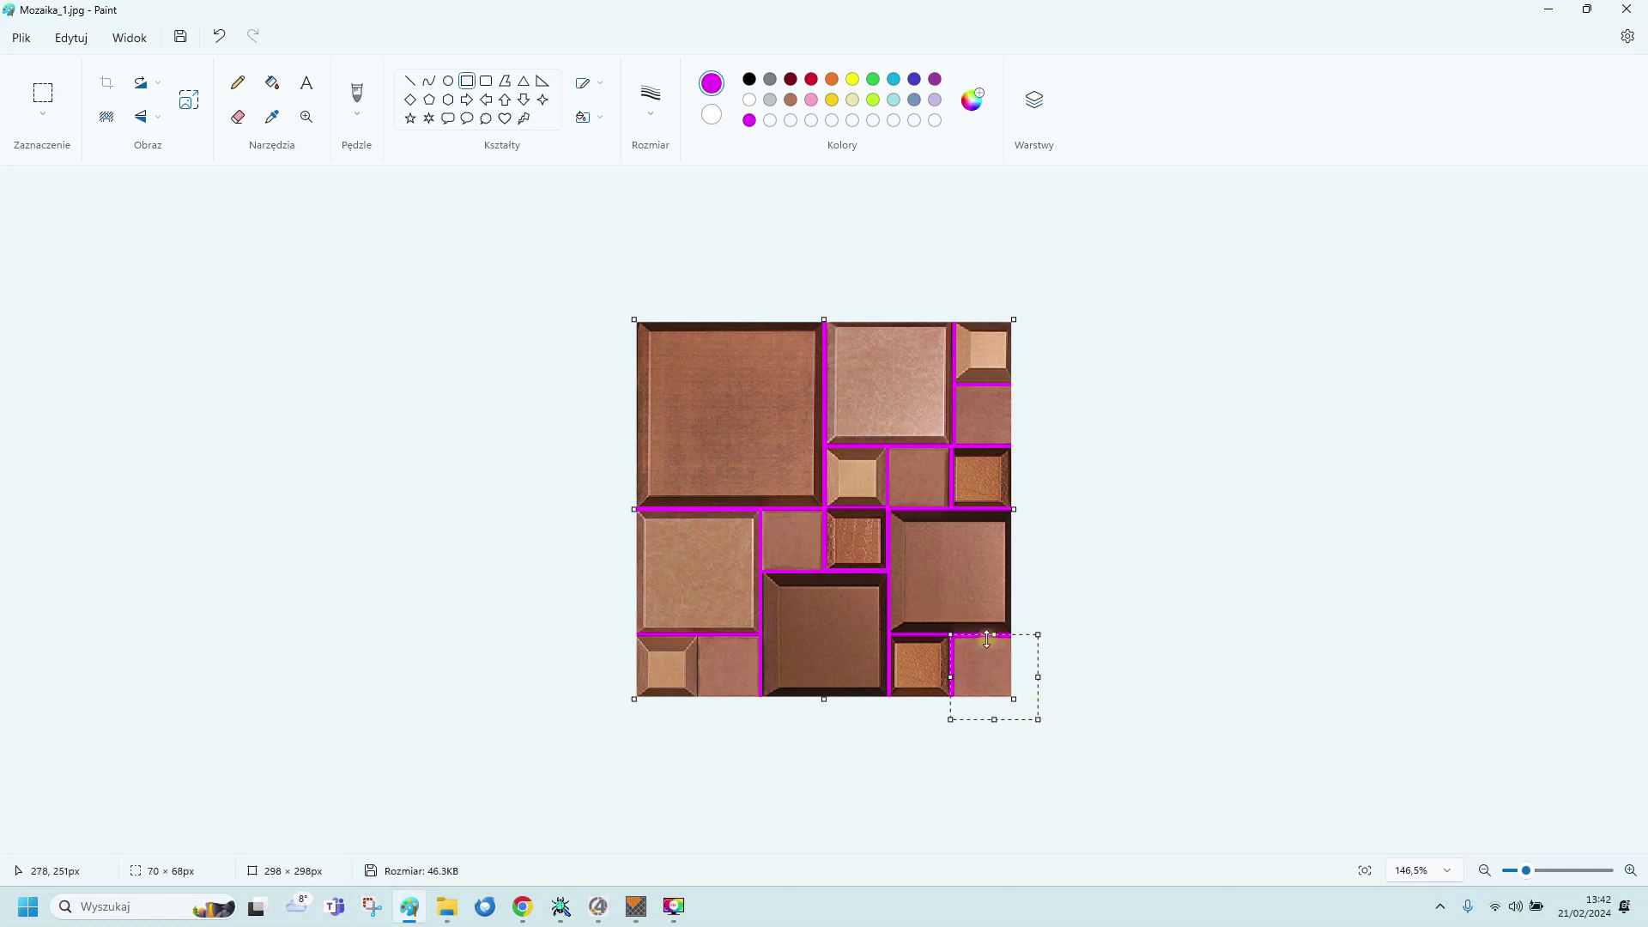
{"action": "left_click_drag", "start_coordinate": [996, 633], "coordinate": [996, 635]}
{"action": "key", "text": "ctrl+z"}
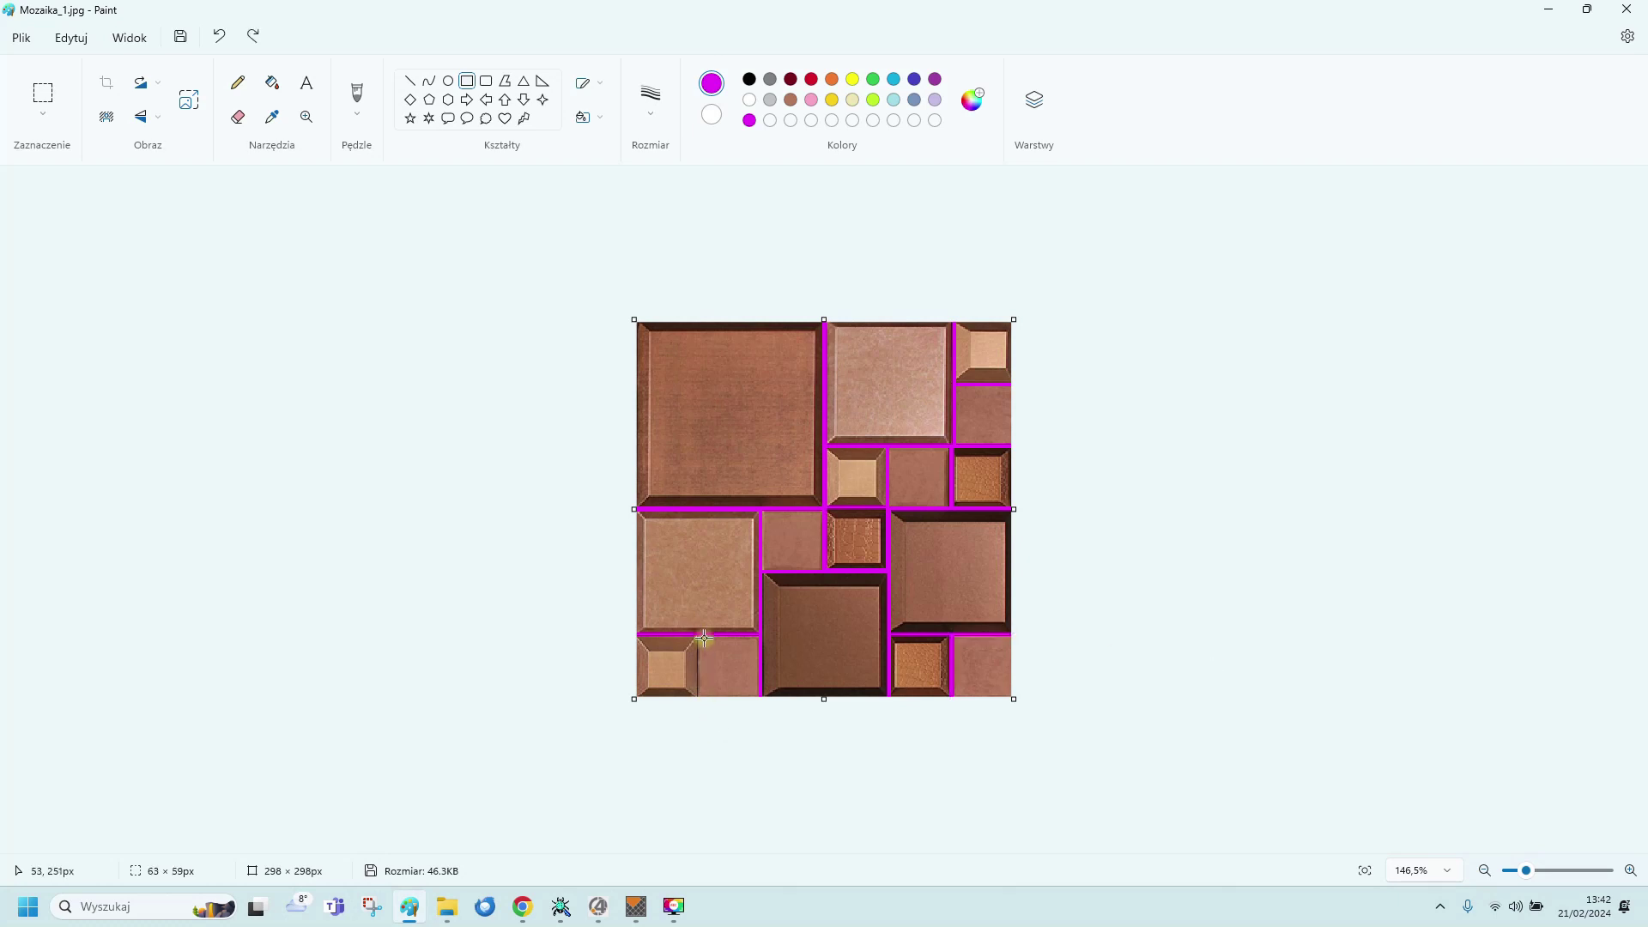
{"action": "left_click_drag", "start_coordinate": [698, 635], "coordinate": [610, 736]}
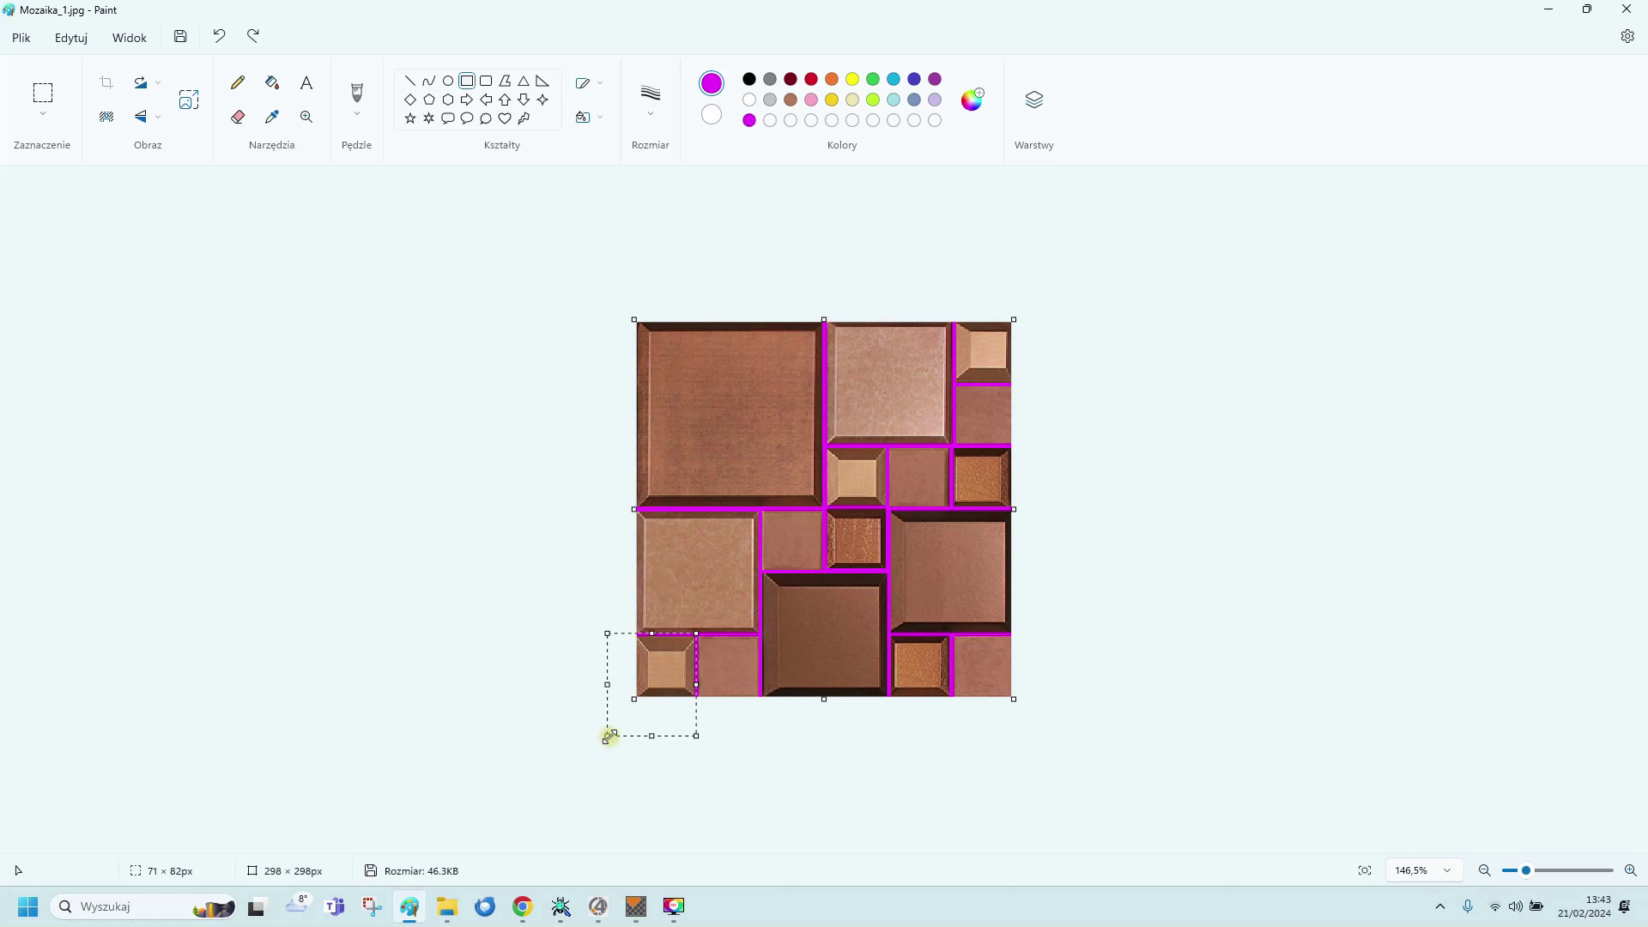
{"action": "left_click", "coordinate": [592, 770]}
Save the outlined image as 24-bit Mozaika_1.bmp and close Paint
{"action": "left_click", "coordinate": [20, 38]}
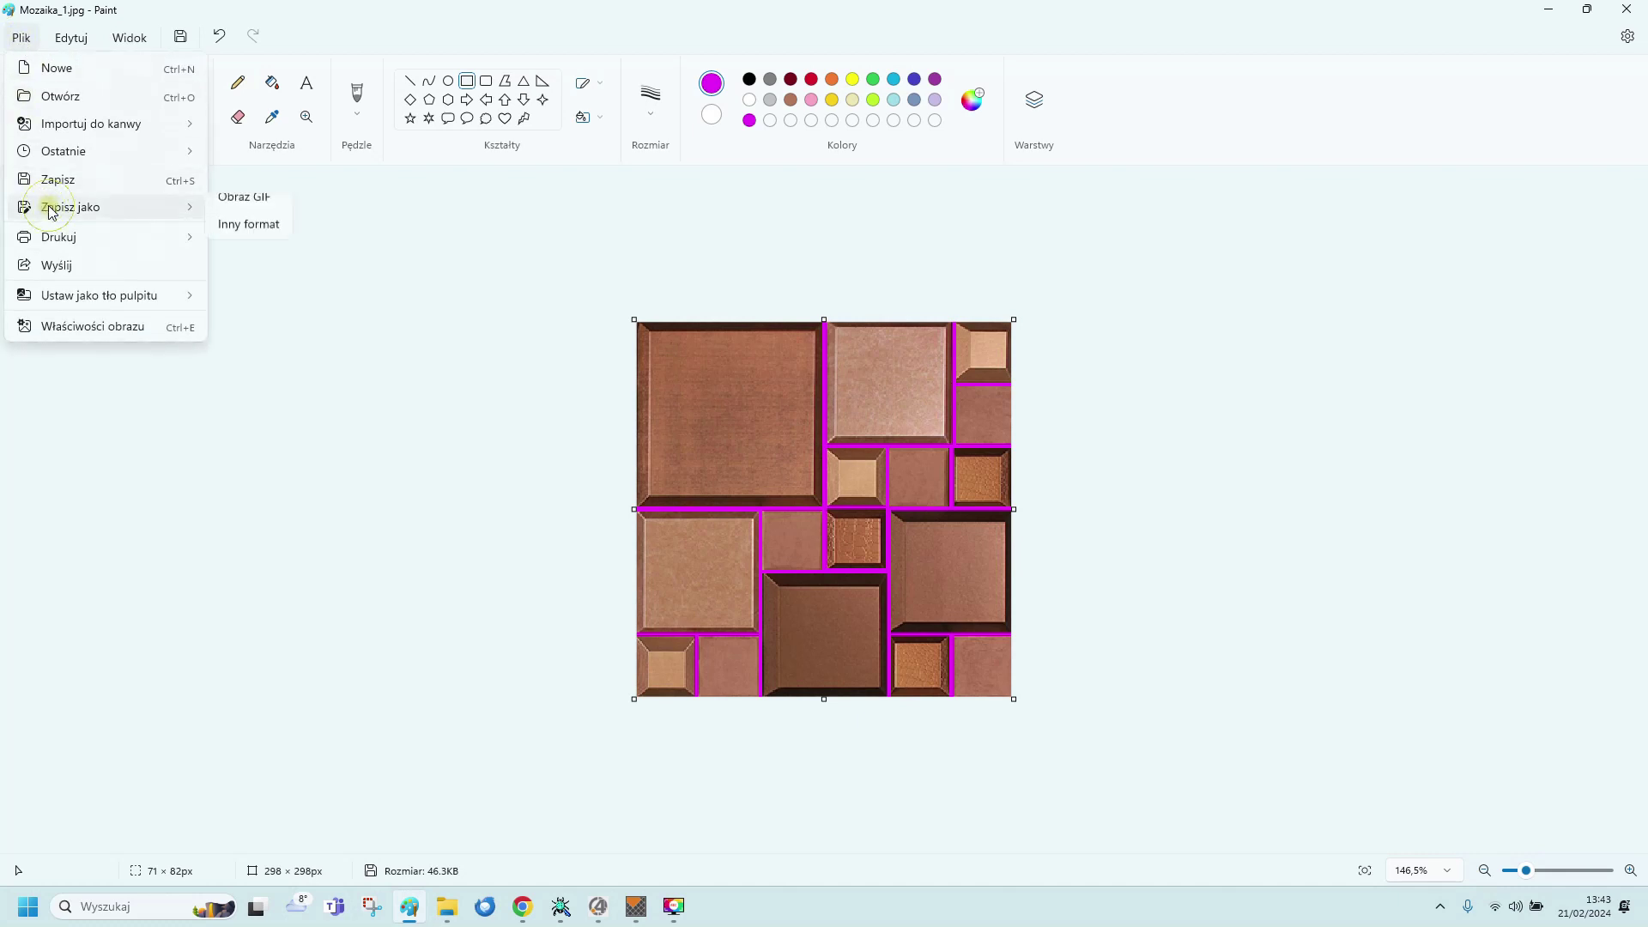
{"action": "mouse_move", "coordinate": [70, 208]}
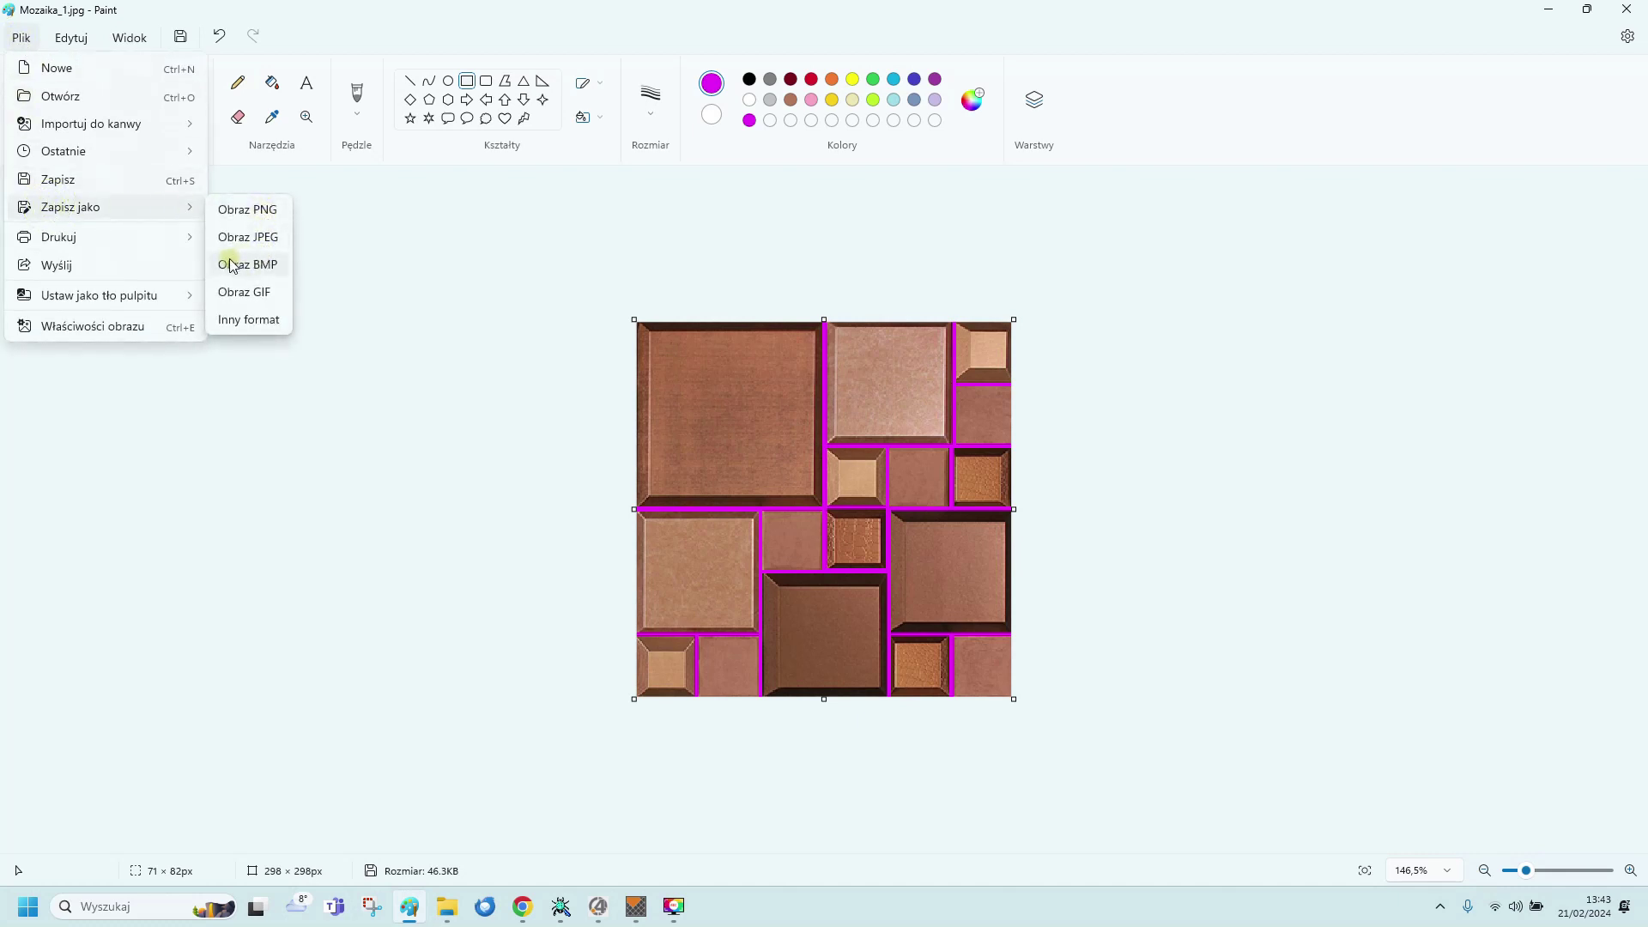
{"action": "left_click", "coordinate": [242, 266]}
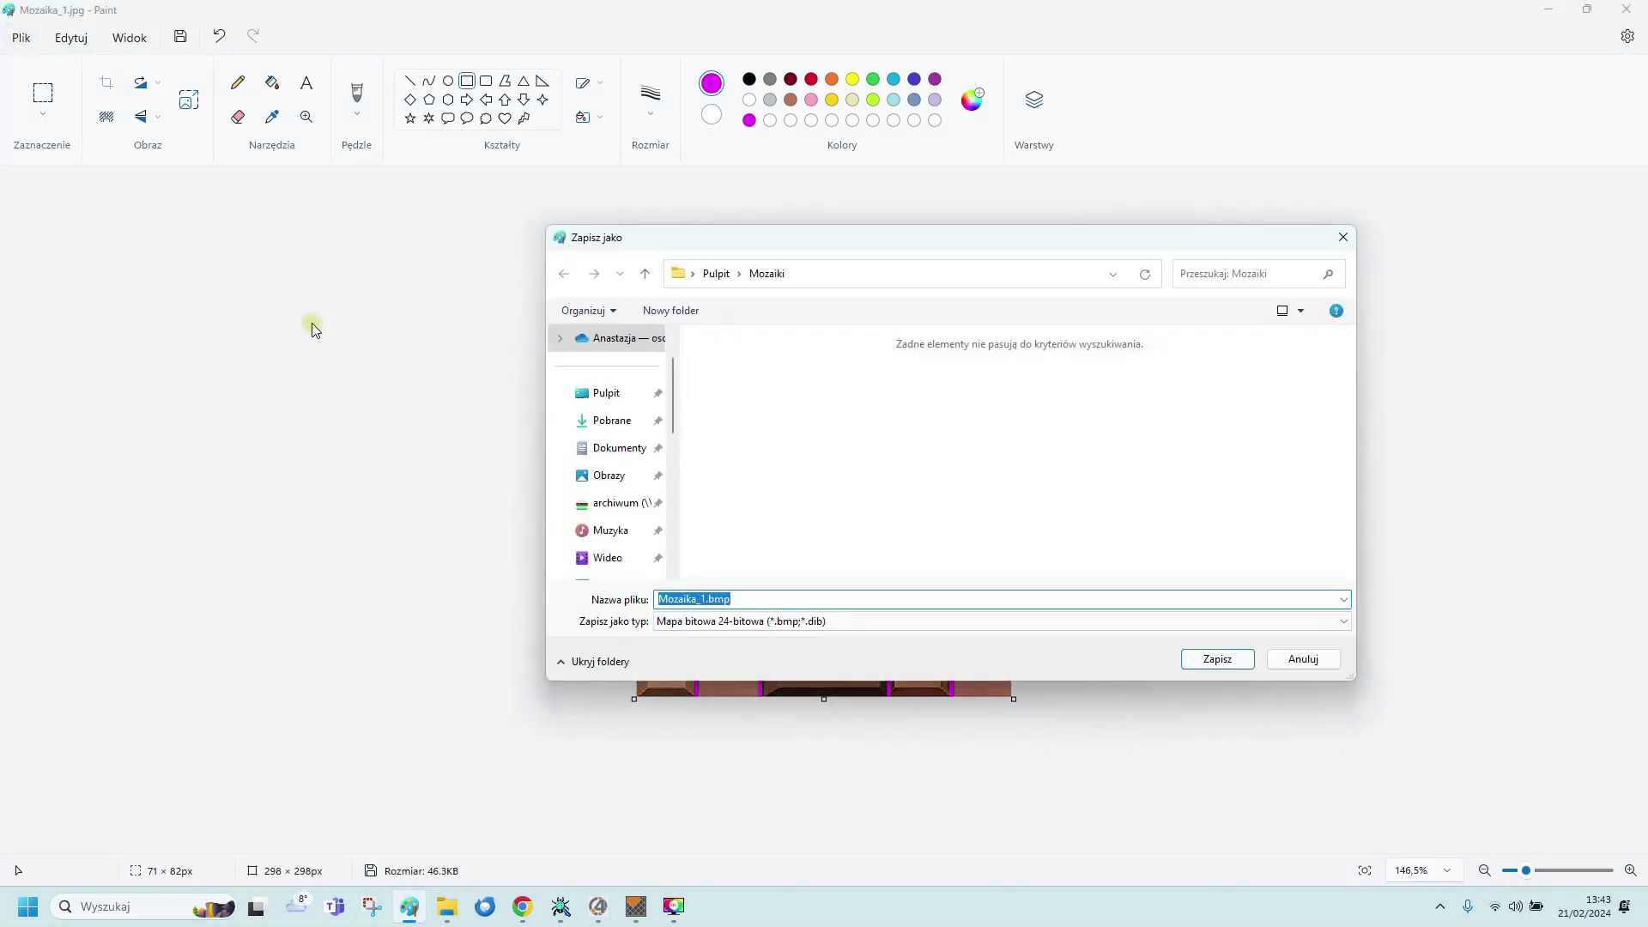
{"action": "left_click", "coordinate": [1210, 661]}
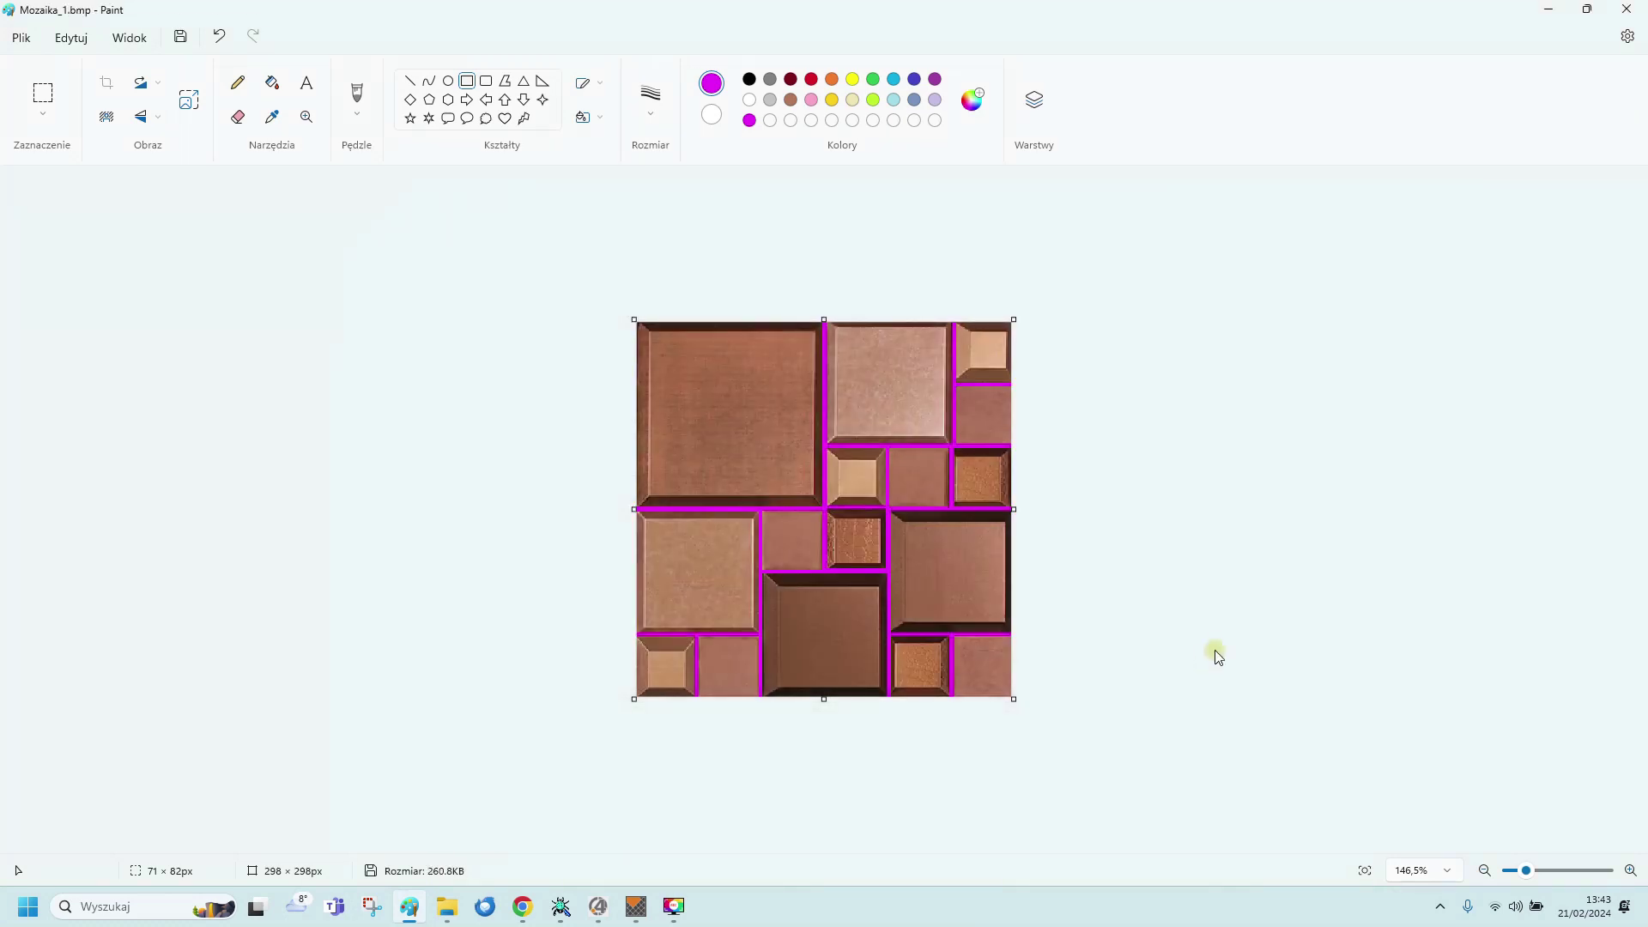
{"action": "left_click", "coordinate": [1627, 9]}
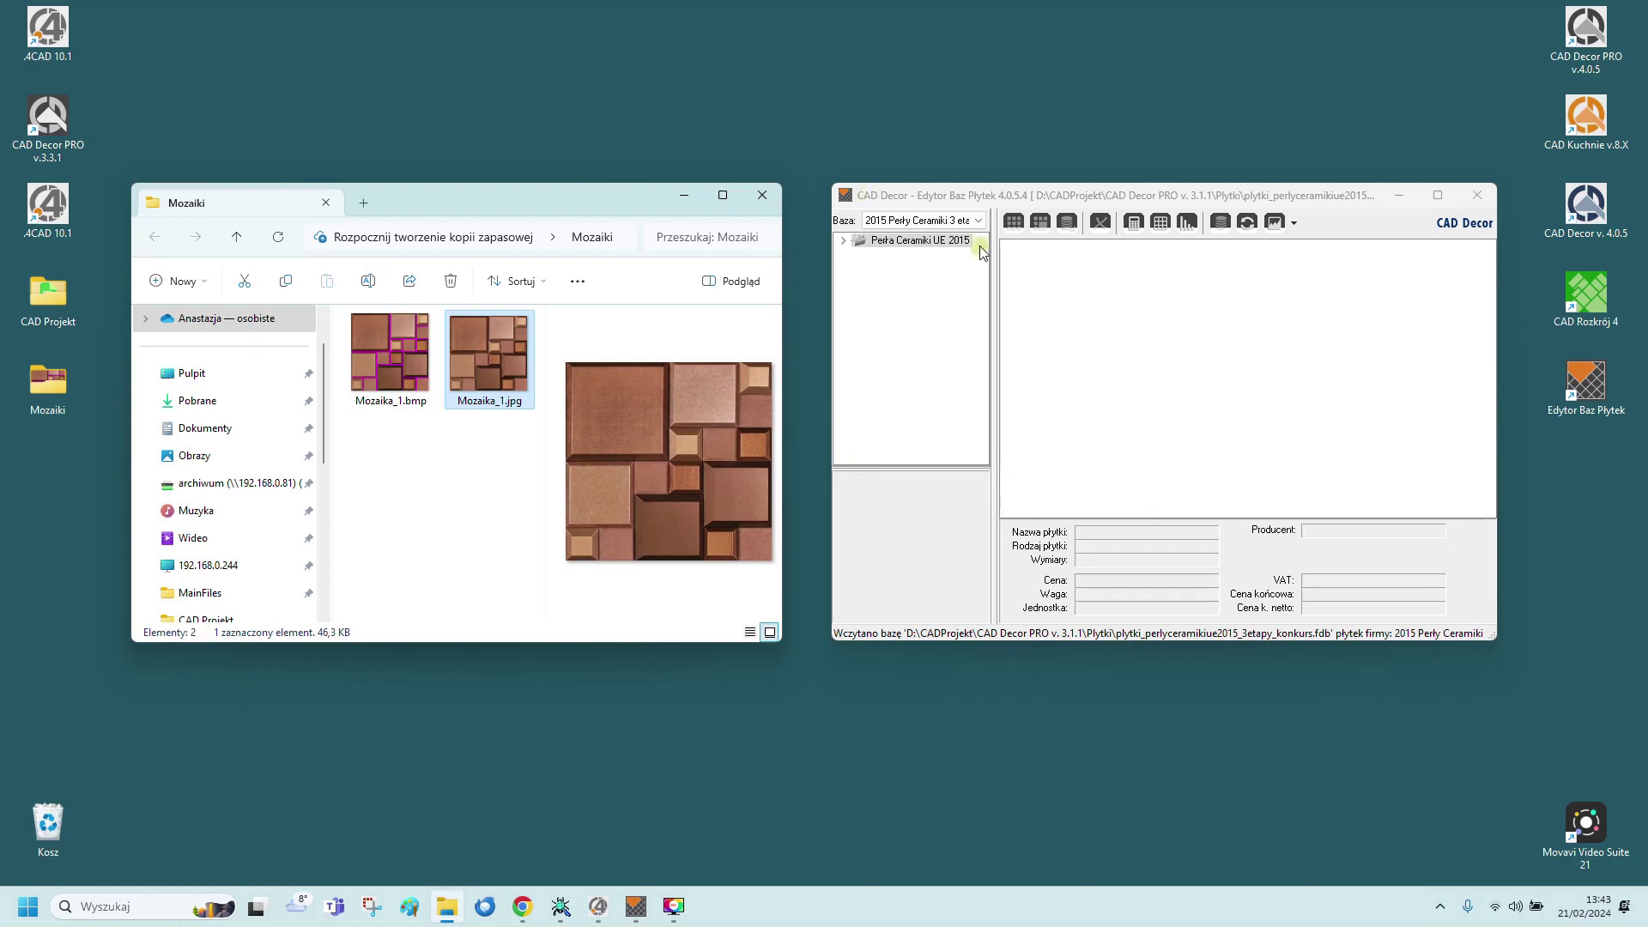
Load Baza użytkownika and create a Mozaika collection named 1
{"action": "left_click", "coordinate": [977, 220]}
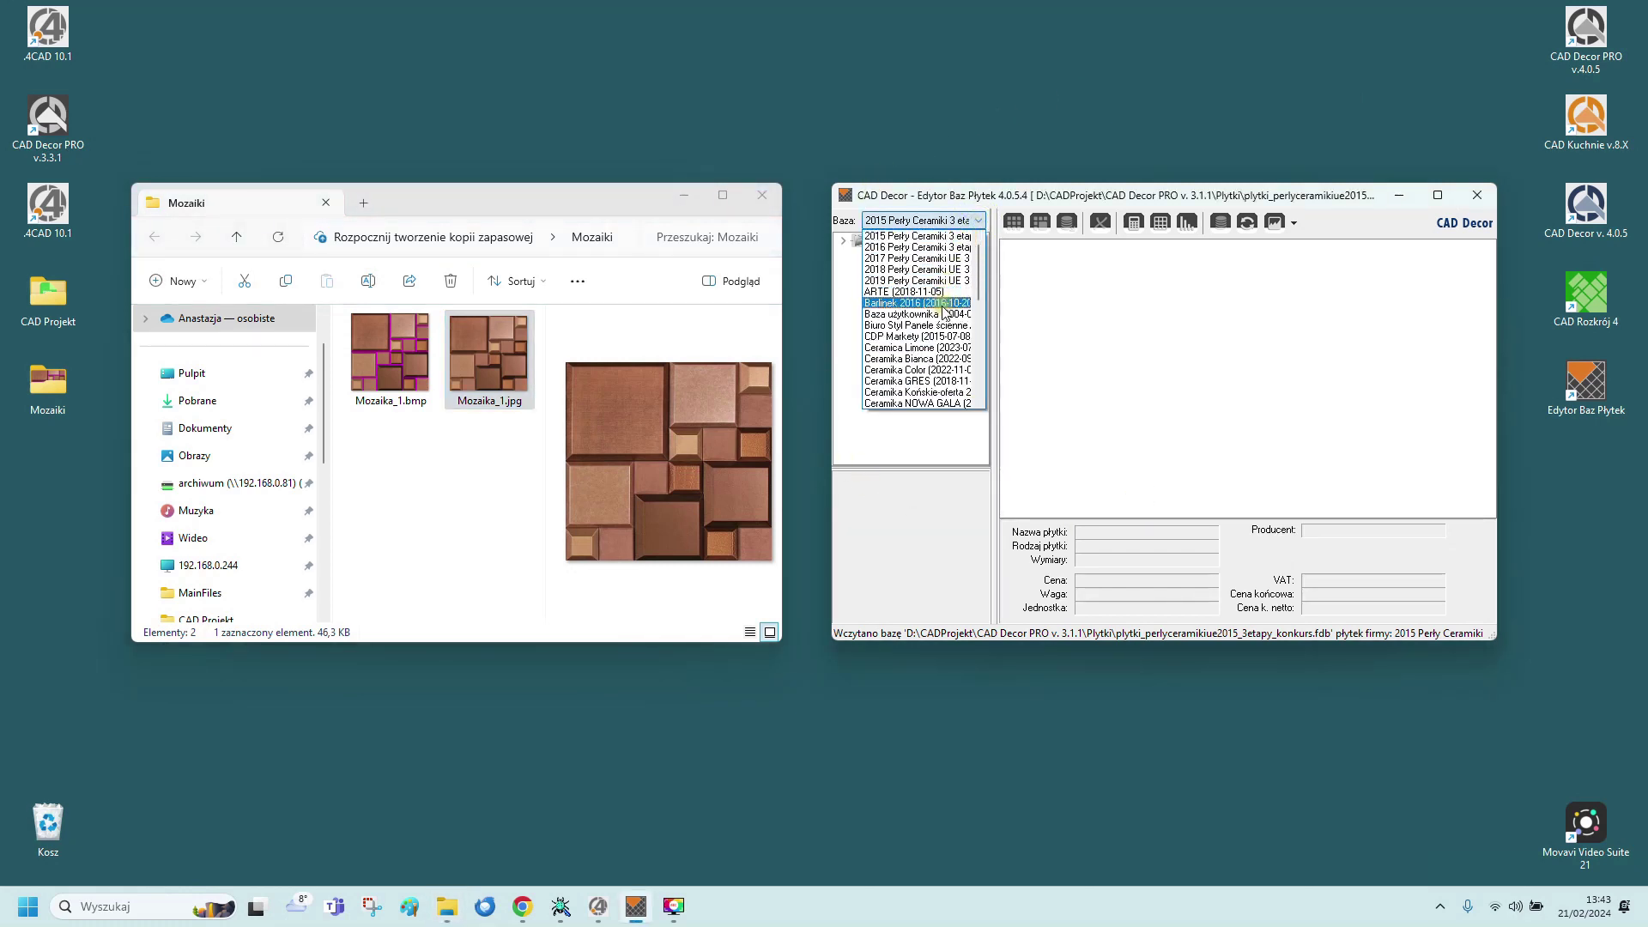
{"action": "left_click", "coordinate": [944, 314]}
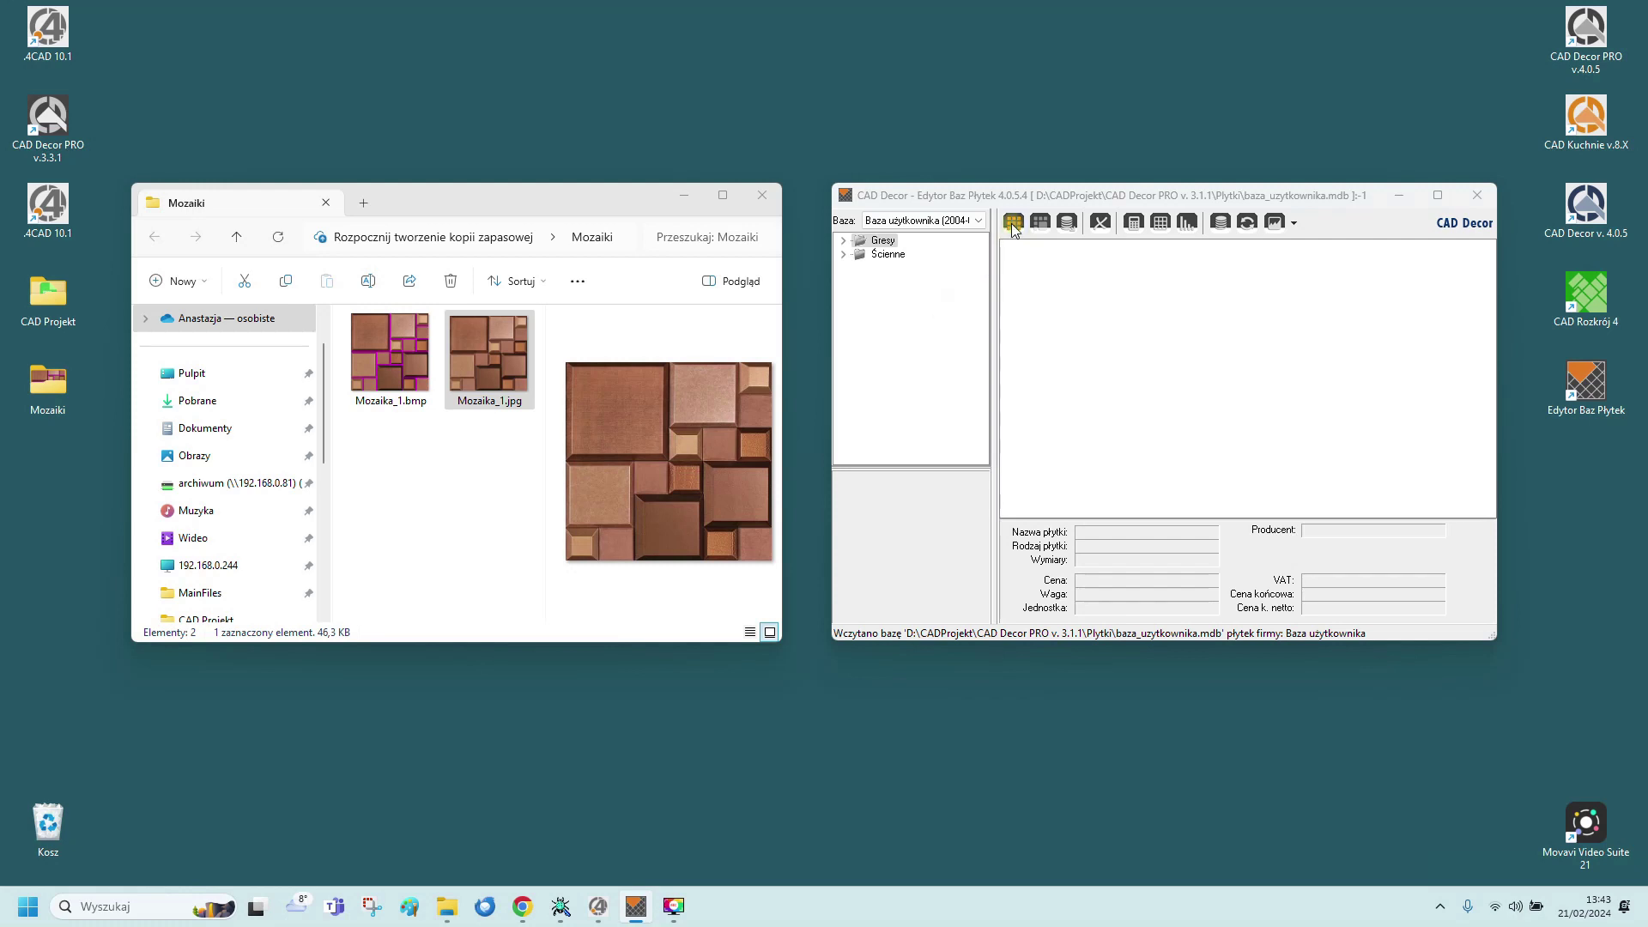
{"action": "left_click", "coordinate": [1013, 223]}
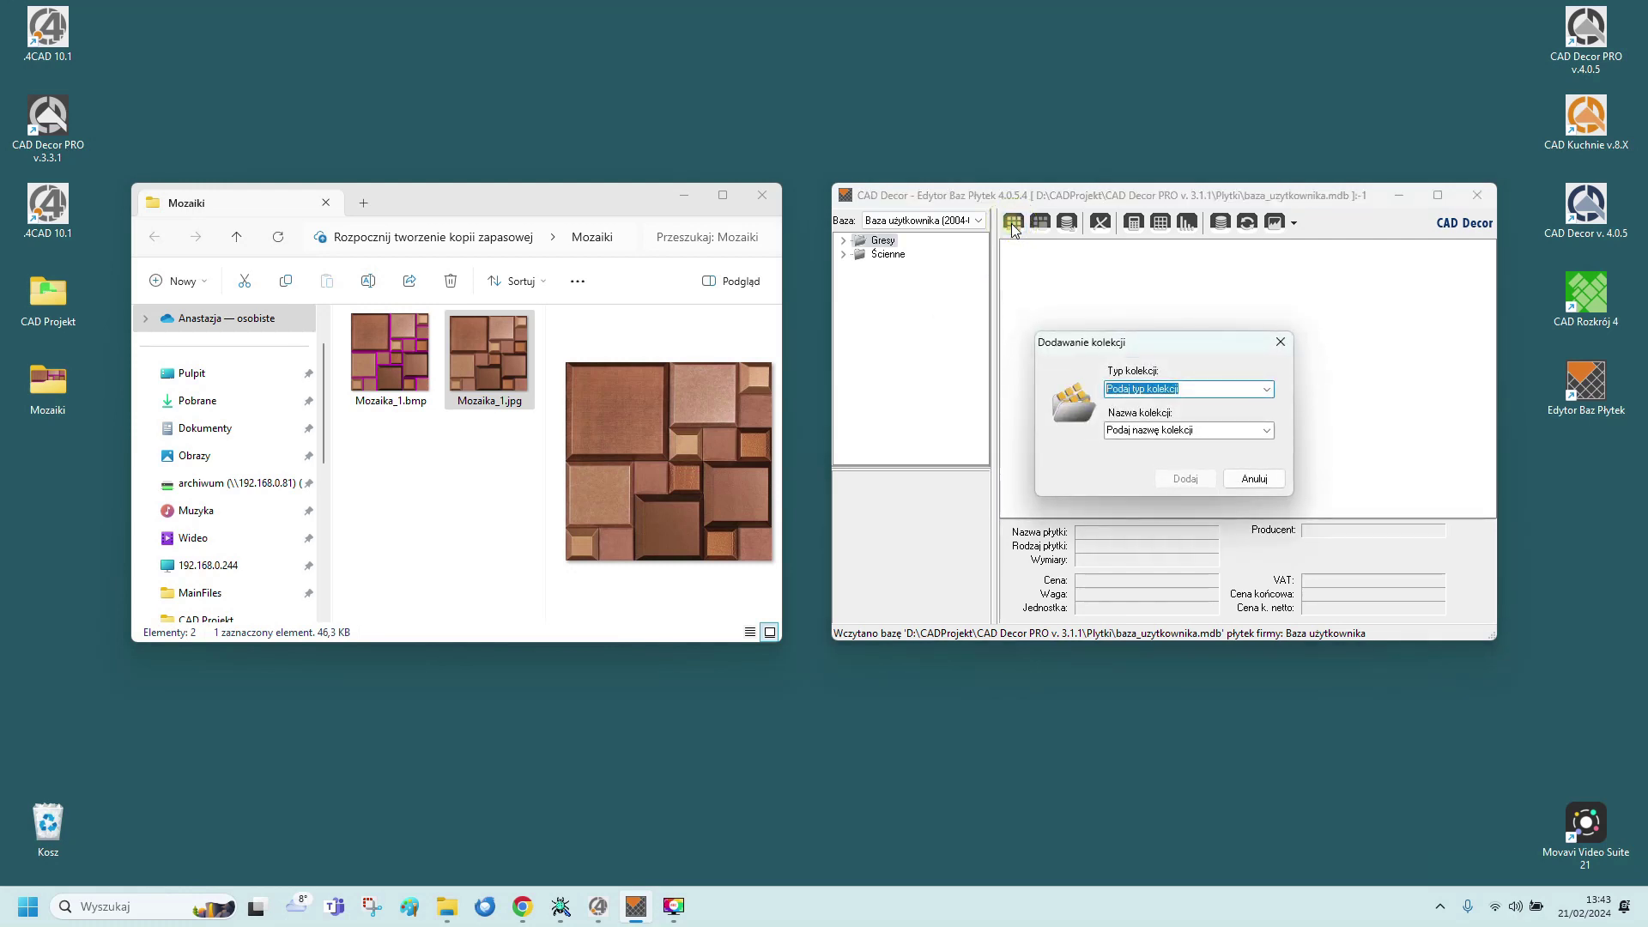
{"action": "type", "text": "Mozaika"}
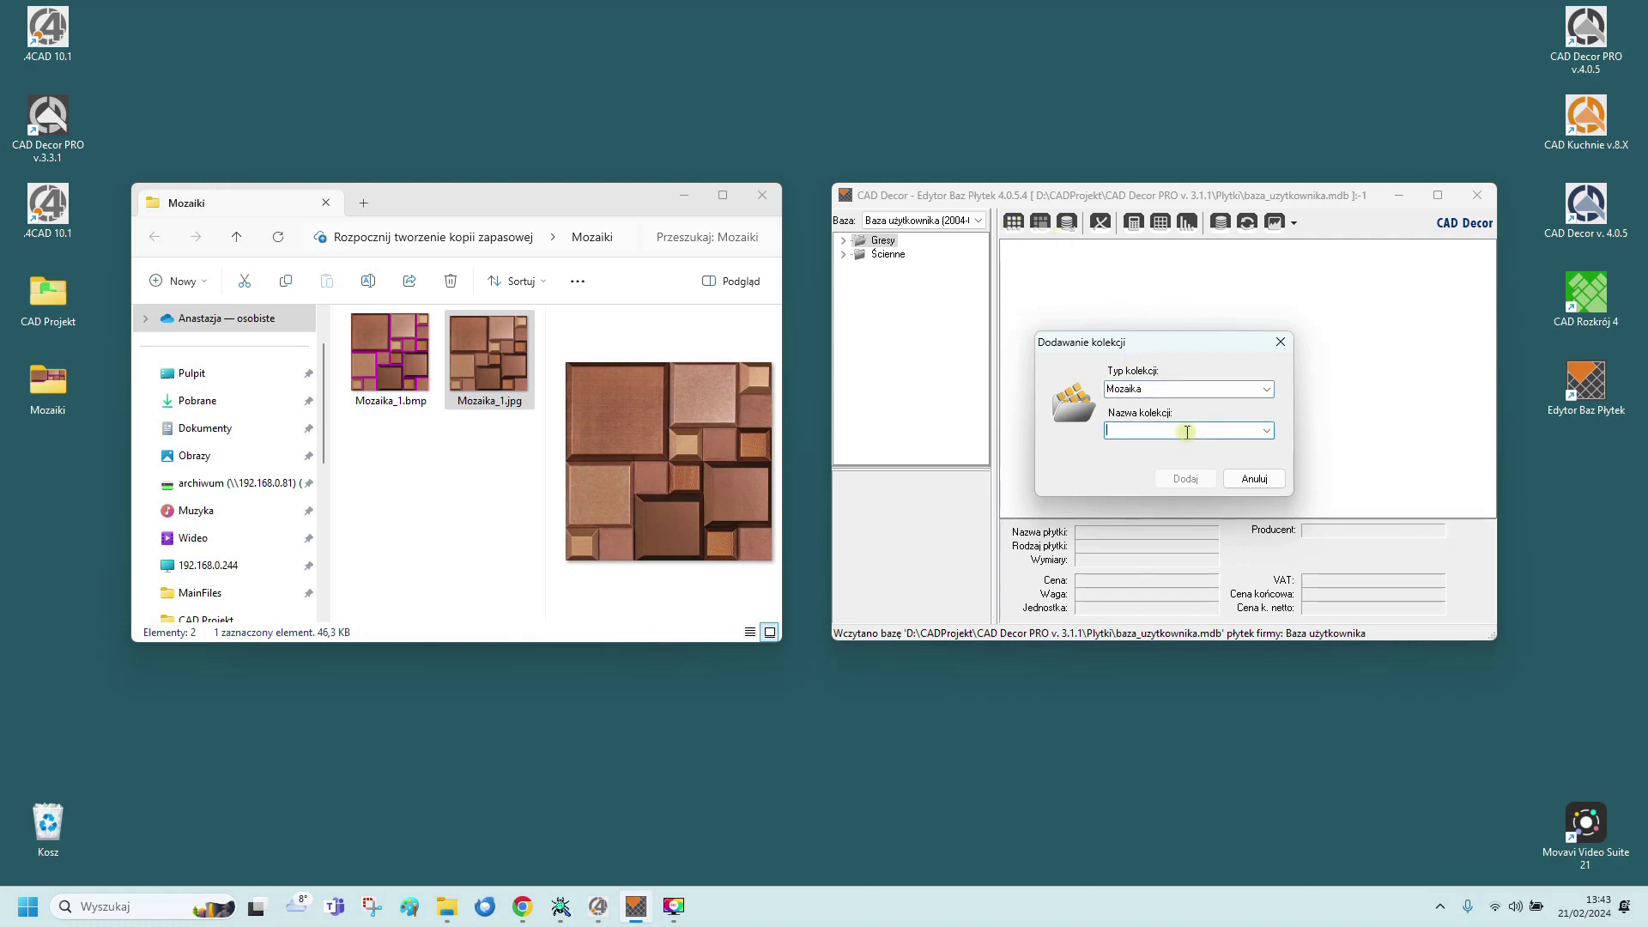
{"action": "left_click", "coordinate": [1181, 436]}
{"action": "type", "text": "1"}
{"action": "left_click", "coordinate": [1193, 479]}
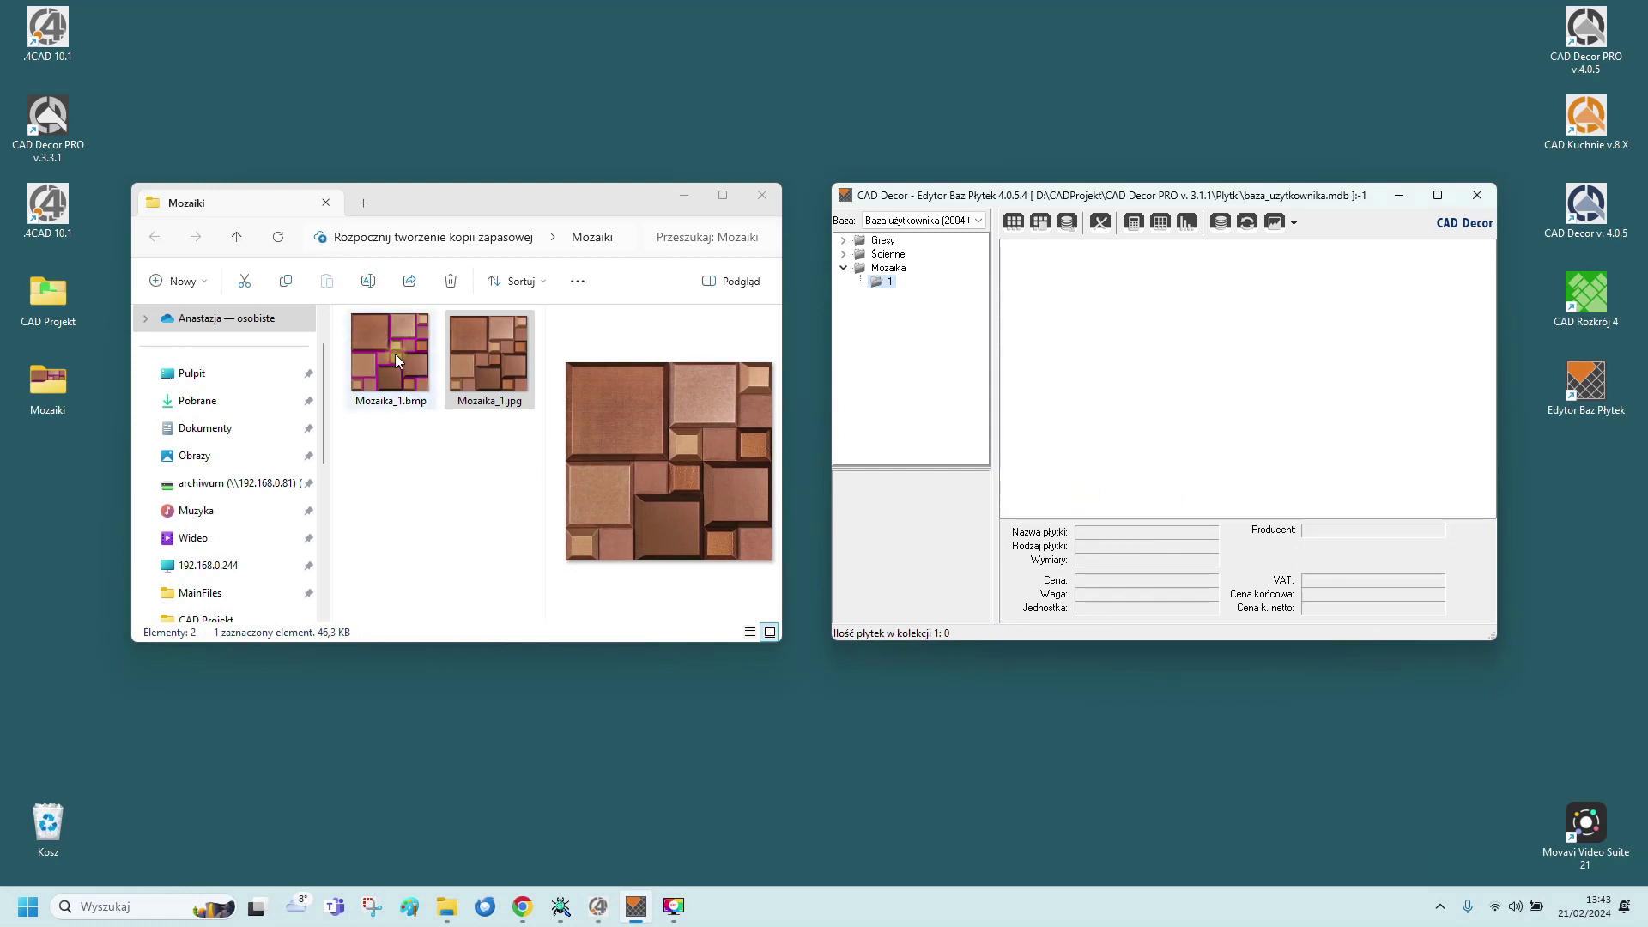
Import Mozaika_1.bmp from Explorer as a 298 × 298 mosaic tile named Mozaika_1
{"action": "left_click_drag", "start_coordinate": [395, 353], "coordinate": [908, 433]}
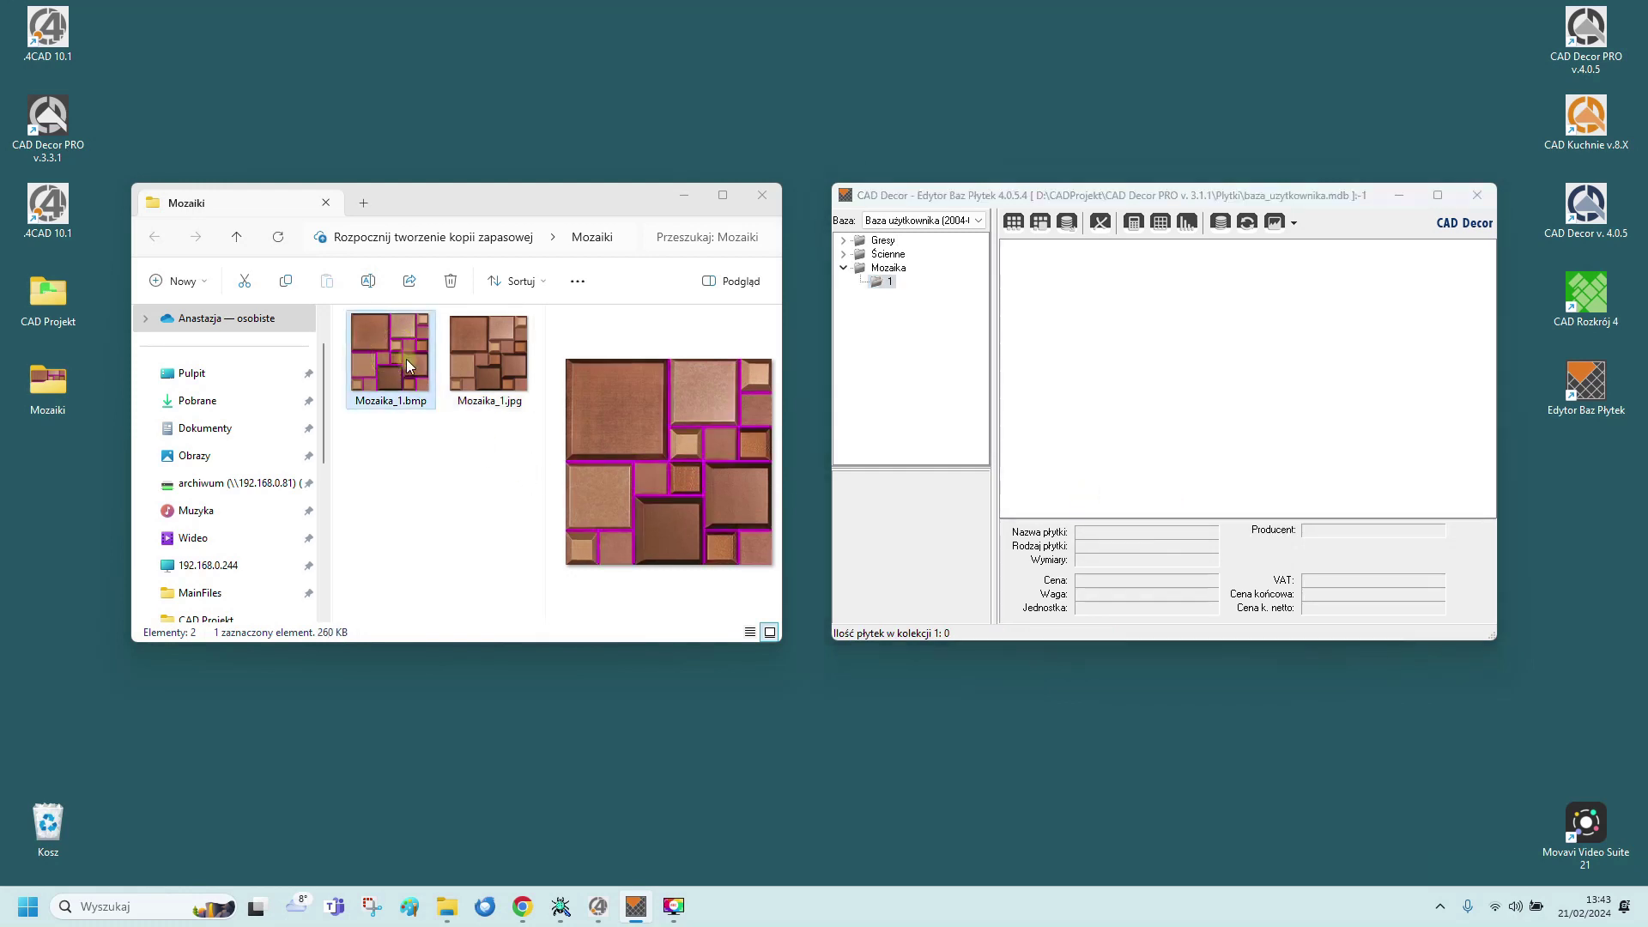
{"action": "left_click_drag", "start_coordinate": [1166, 423], "coordinate": [1167, 422]}
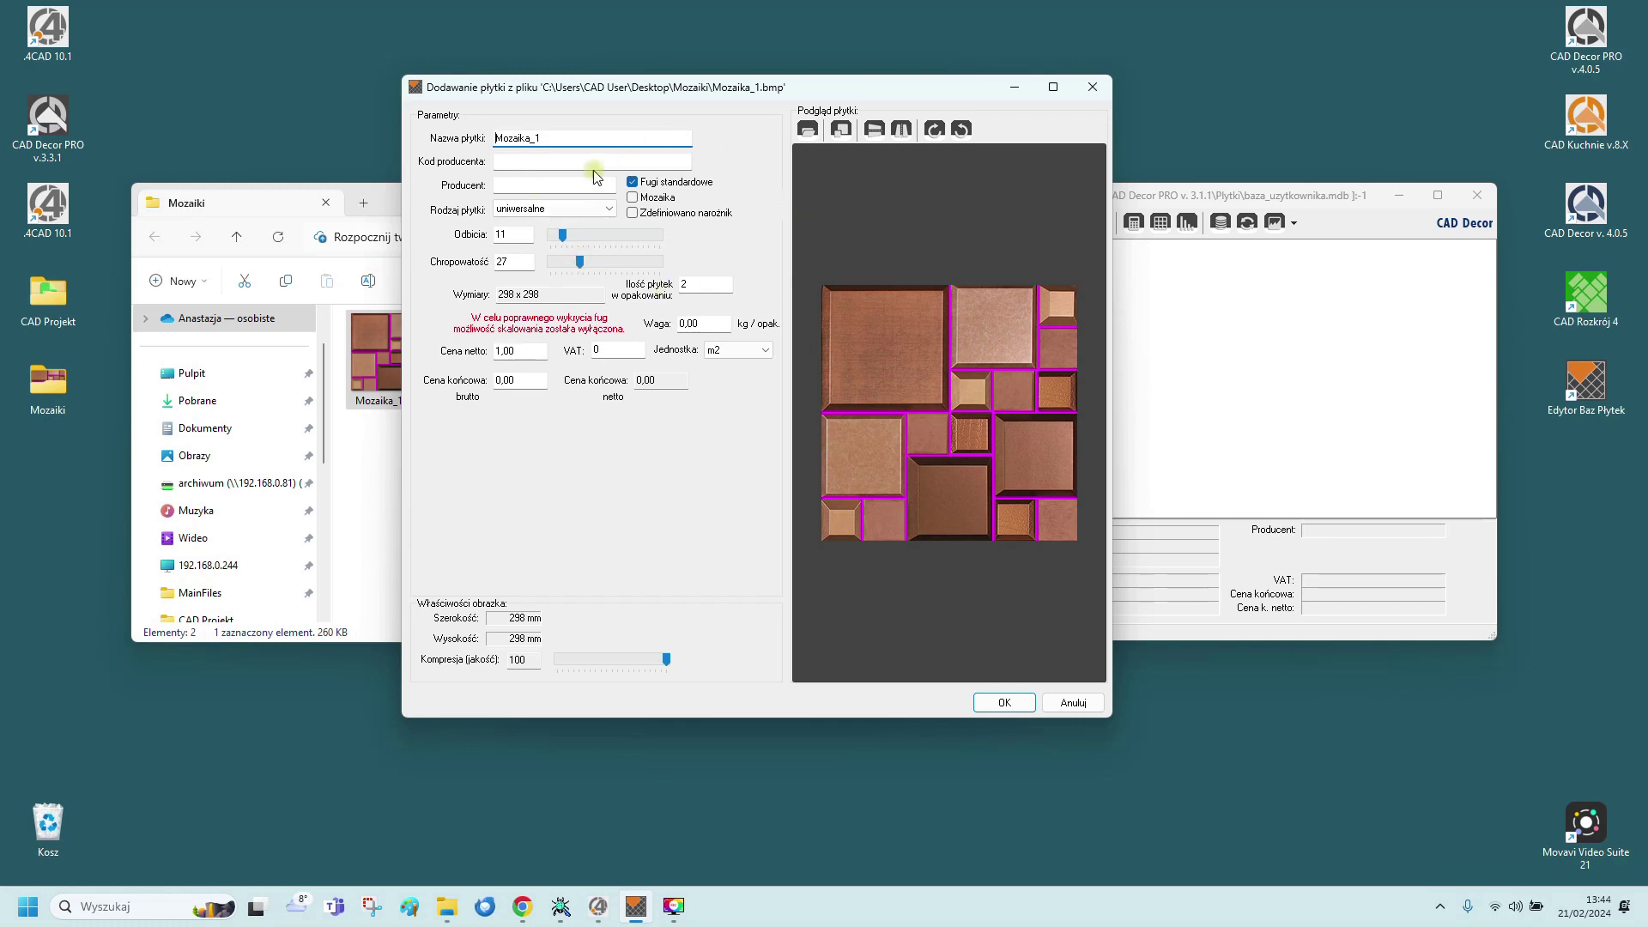
{"action": "left_click", "coordinate": [633, 198]}
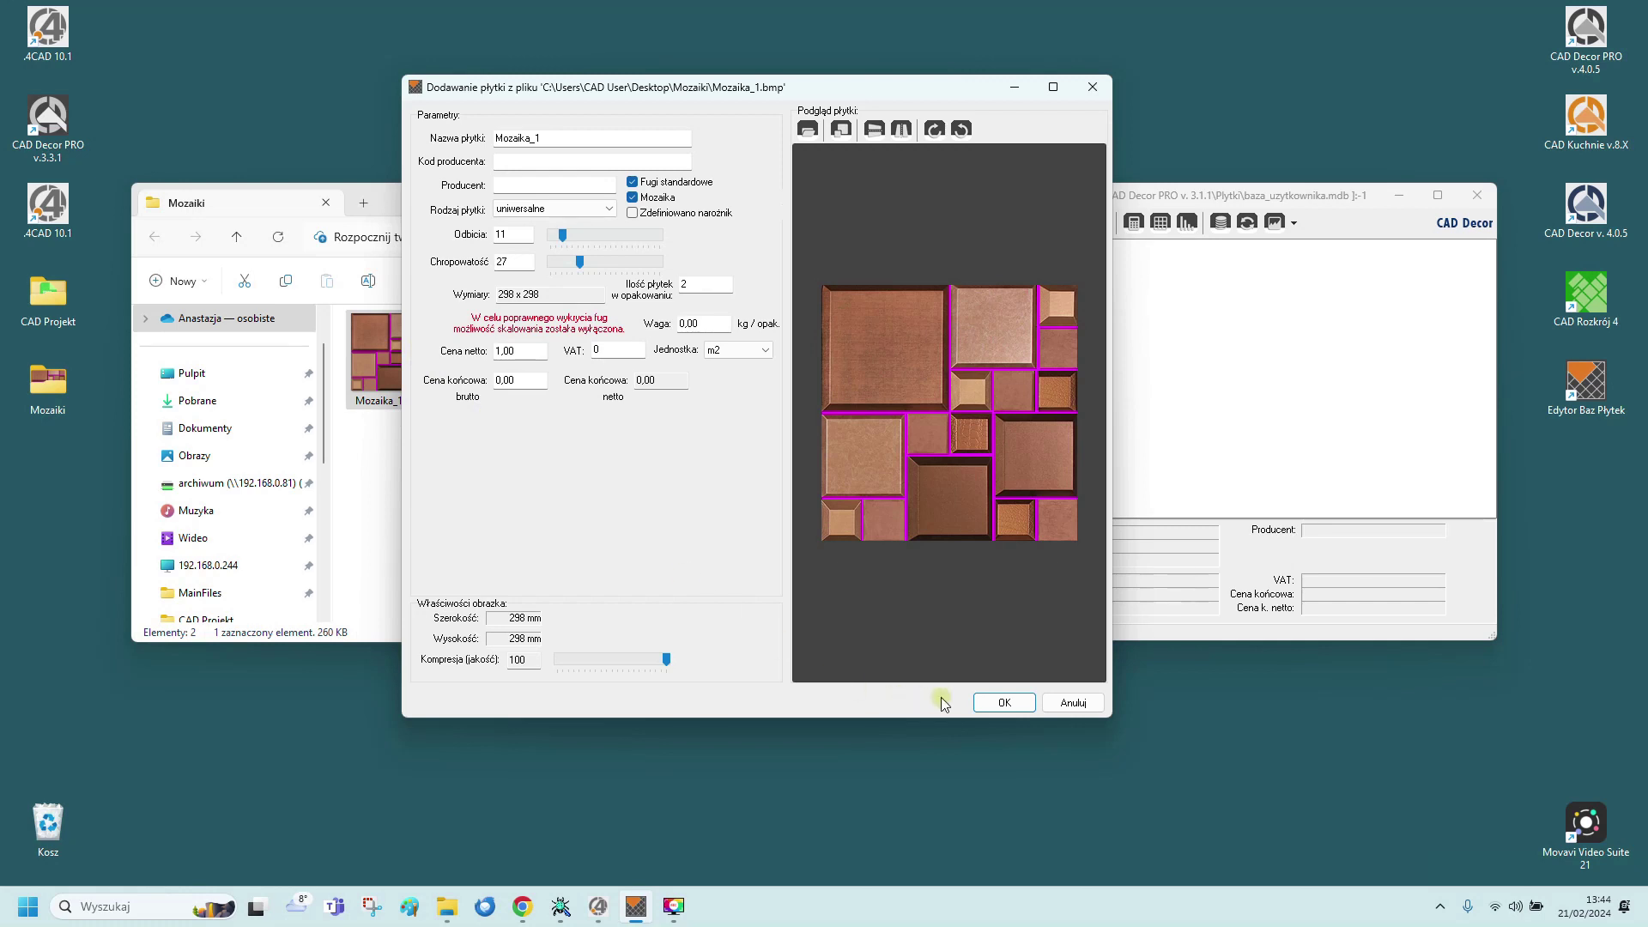
{"action": "left_click", "coordinate": [997, 704]}
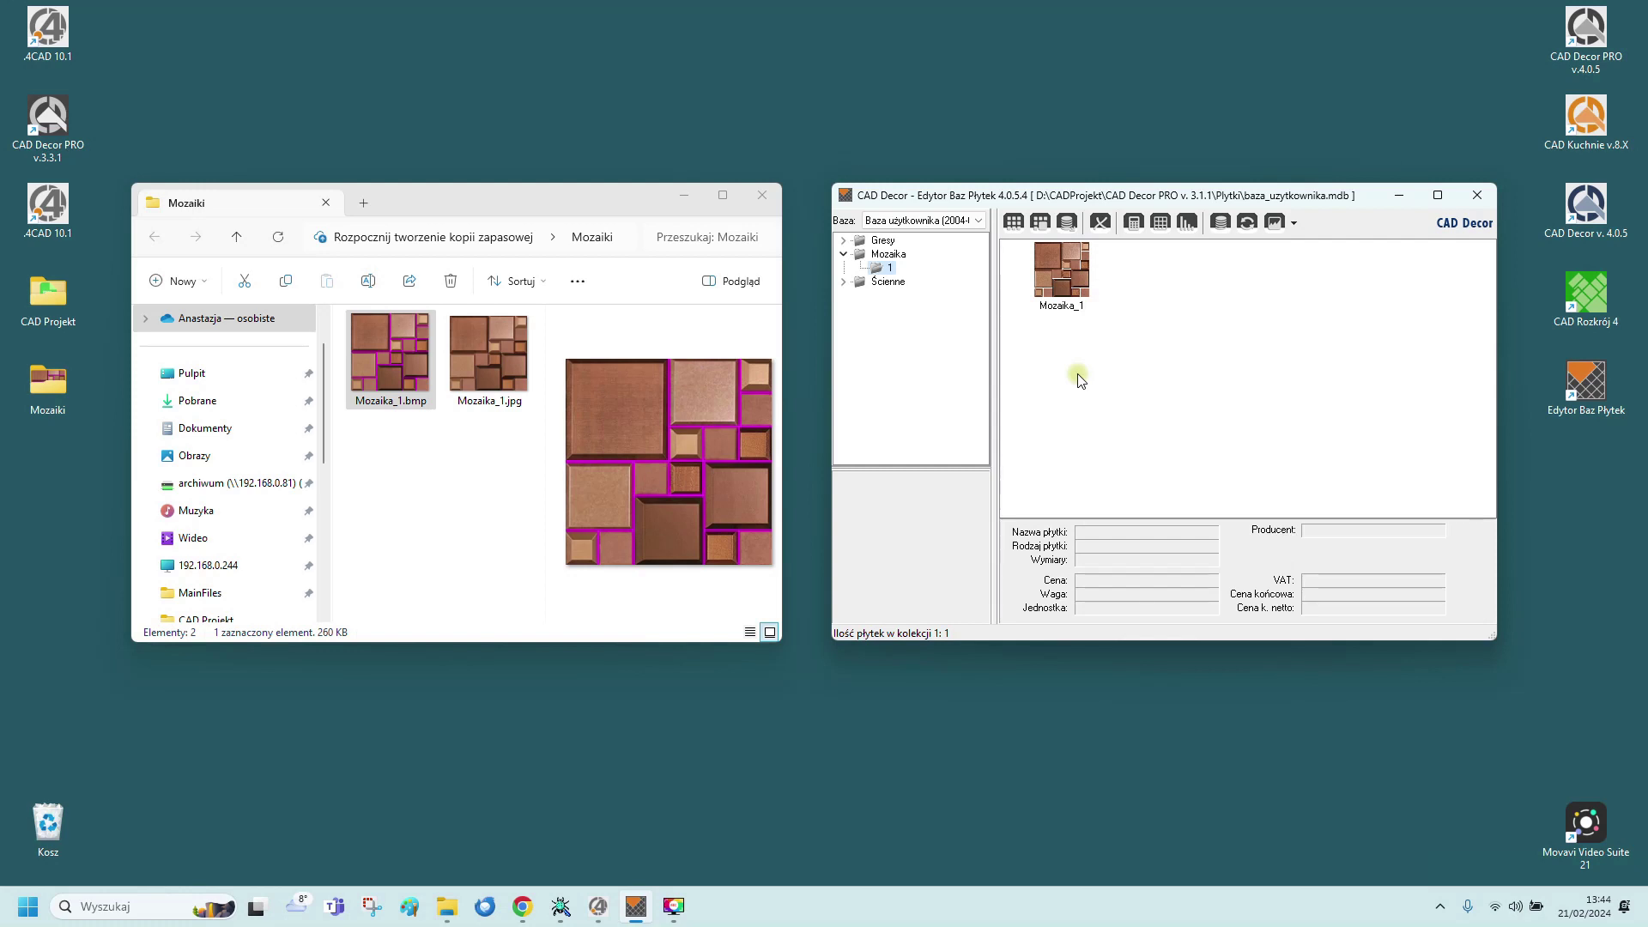
Close the tile editor and Mozaiki folder, then open the room's 3D visualisation
{"action": "left_click", "coordinate": [1476, 195]}
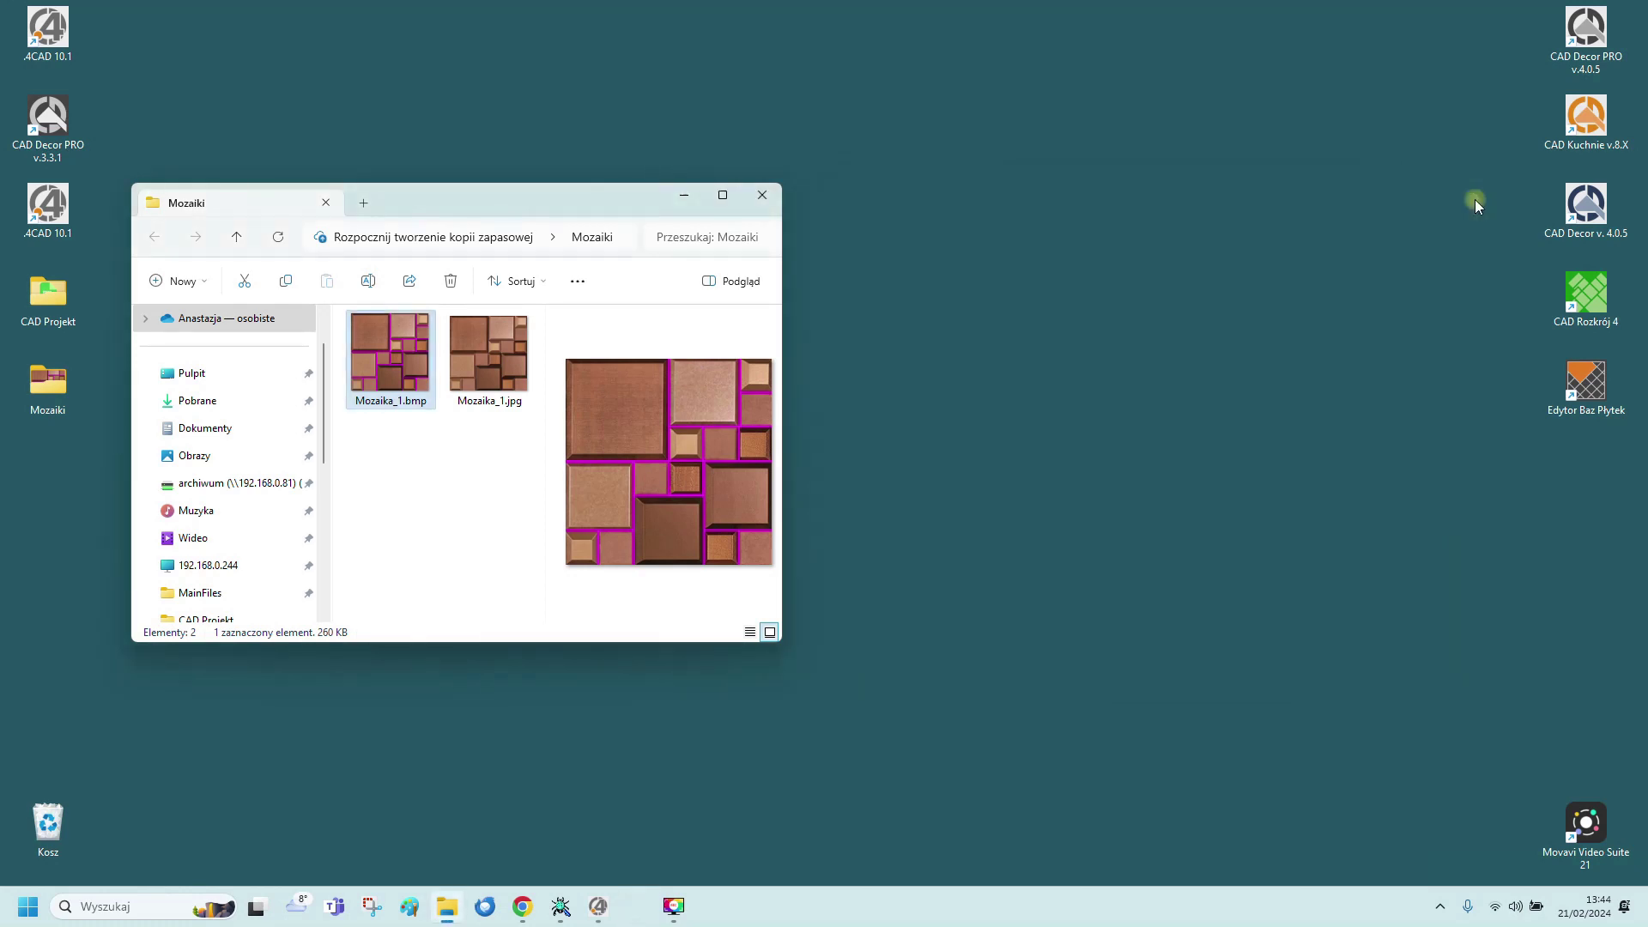
{"action": "left_click", "coordinate": [762, 199]}
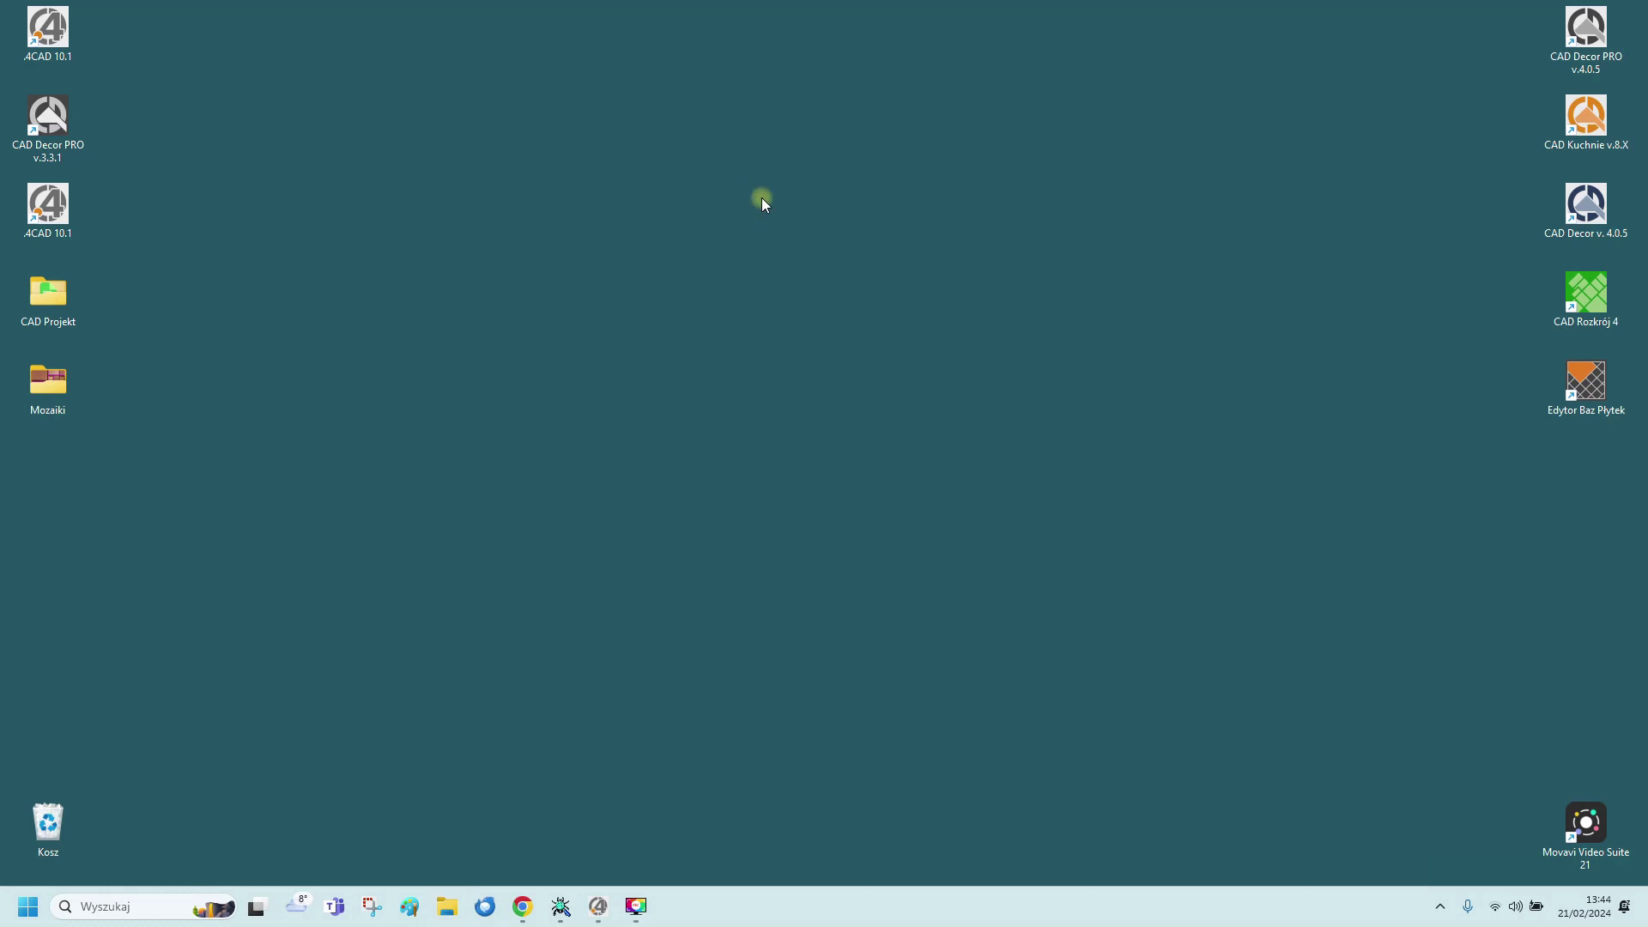
{"action": "left_click", "coordinate": [599, 906]}
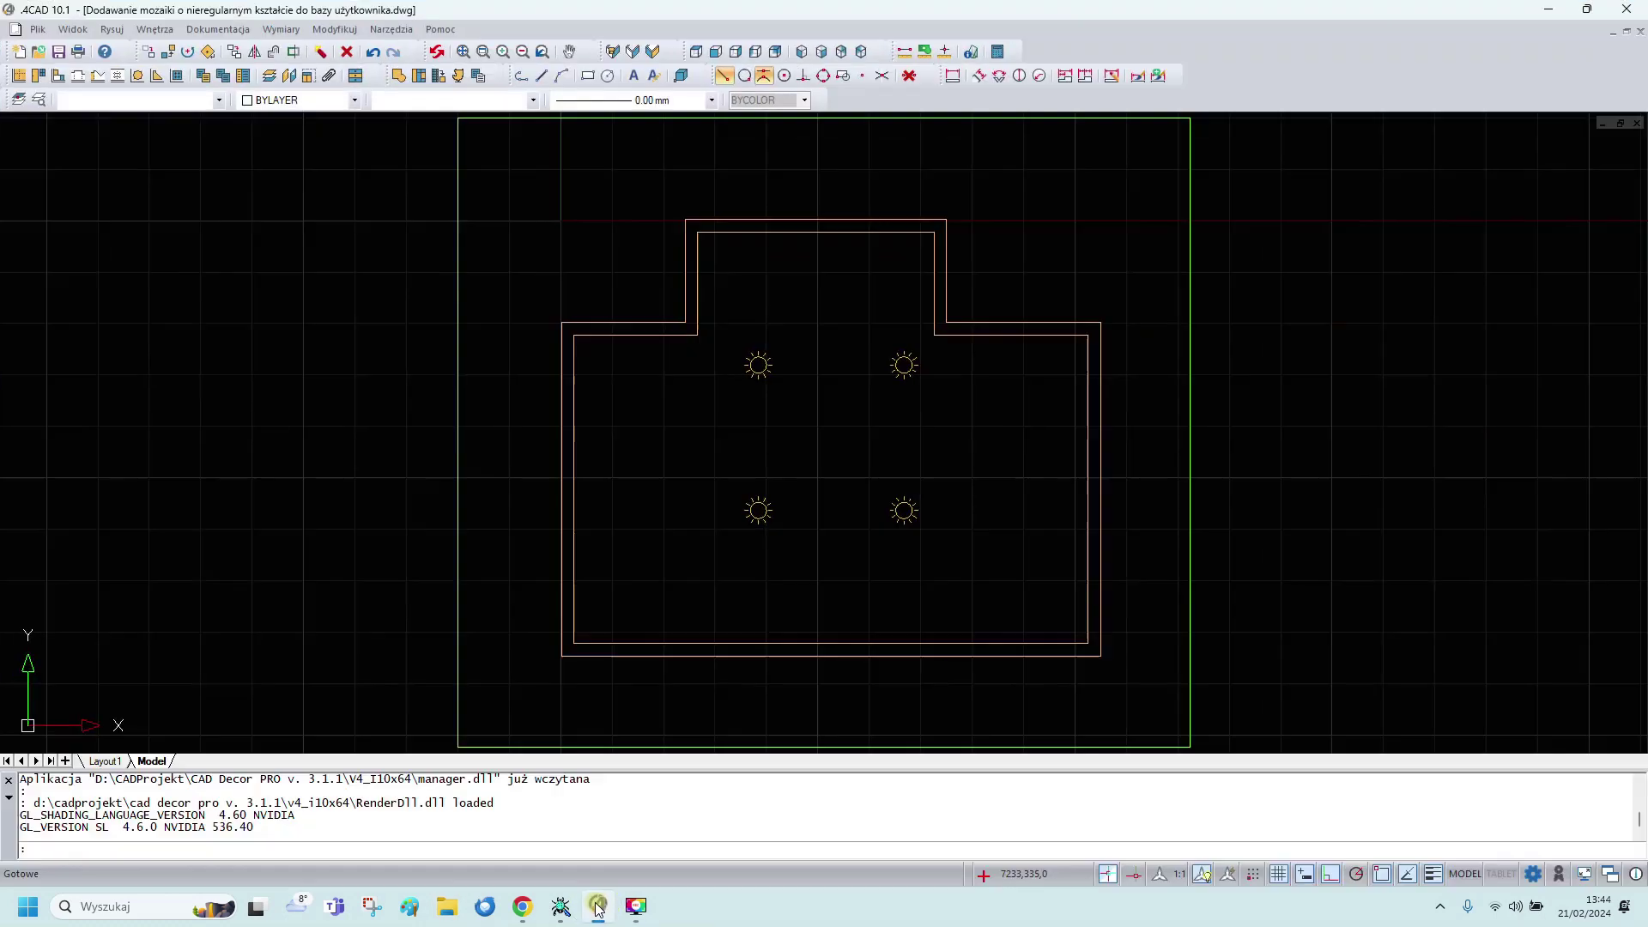
{"action": "left_click", "coordinate": [656, 52]}
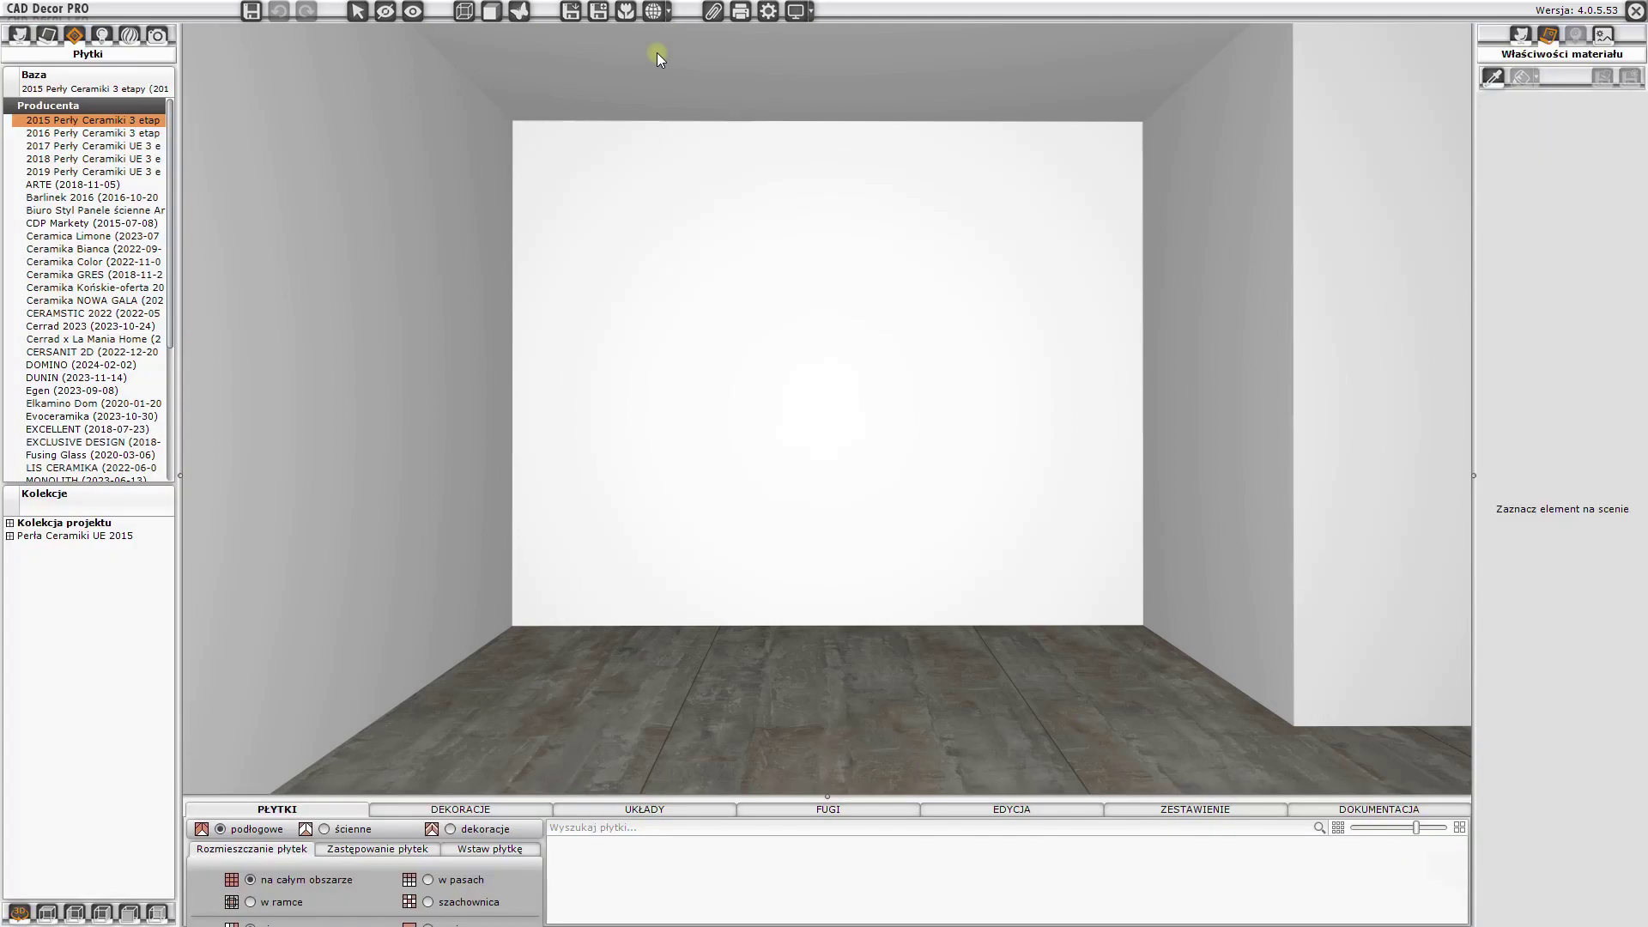
{"action": "scroll", "coordinate": [111, 377], "scroll_direction": "down", "scroll_amount": 2}
{"action": "scroll", "coordinate": [111, 378], "scroll_direction": "down", "scroll_amount": 3}
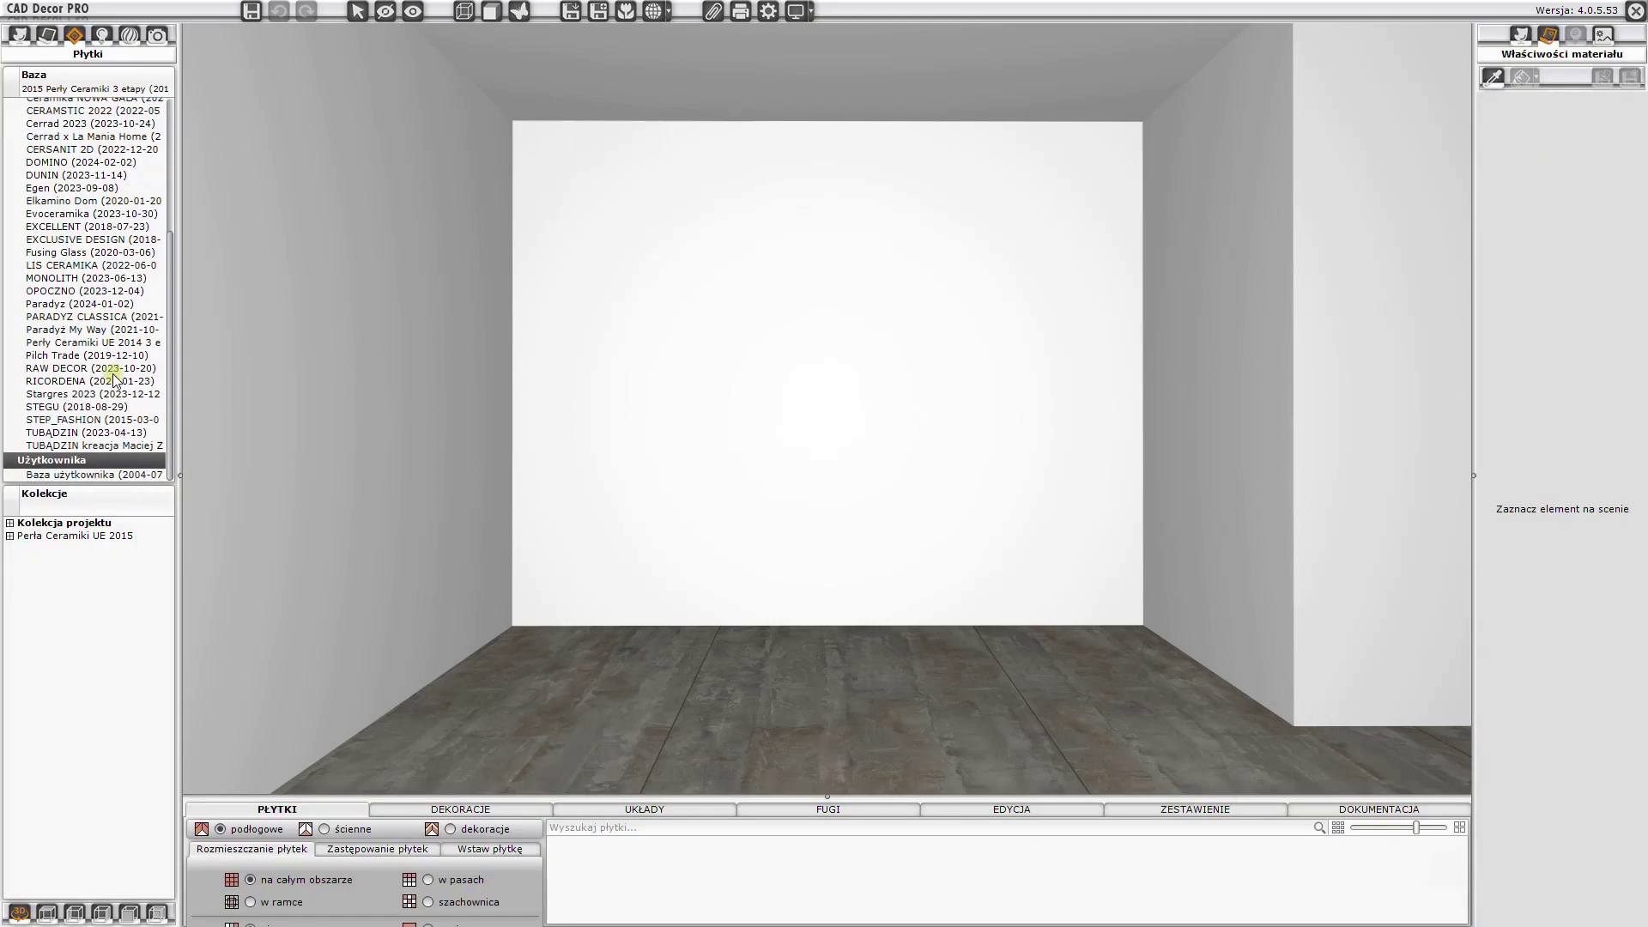
Lay the Mozaika_1 tile from user database group 1 on the back wall and select it
{"action": "left_click", "coordinate": [95, 474]}
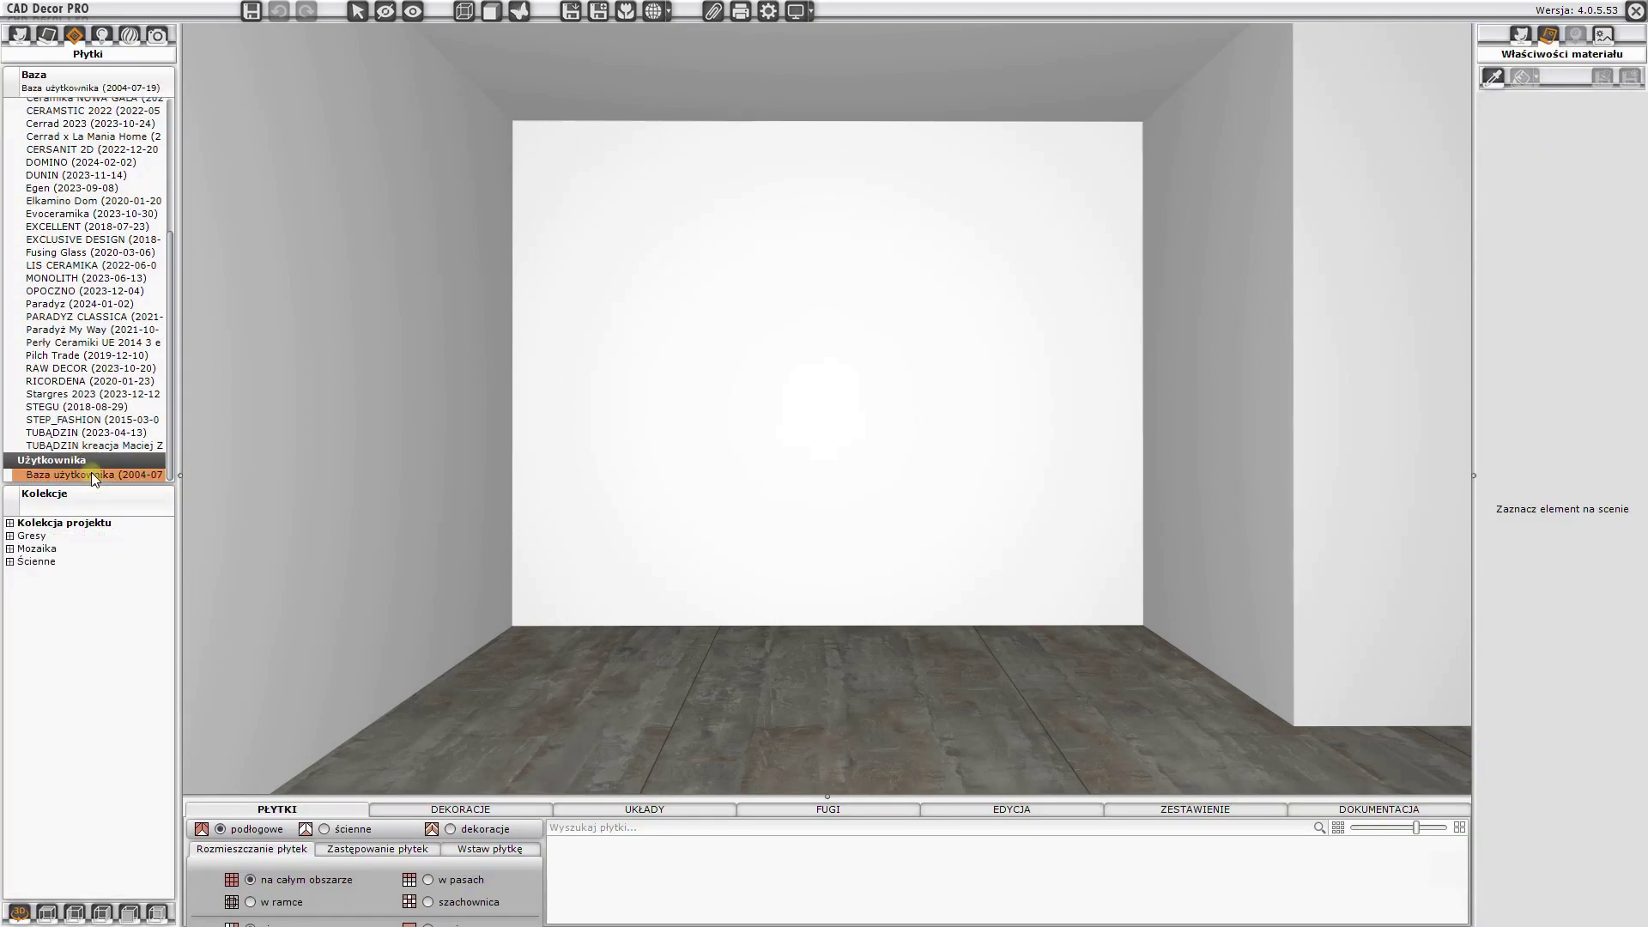
{"action": "double_click", "coordinate": [38, 550]}
{"action": "left_click", "coordinate": [36, 562]}
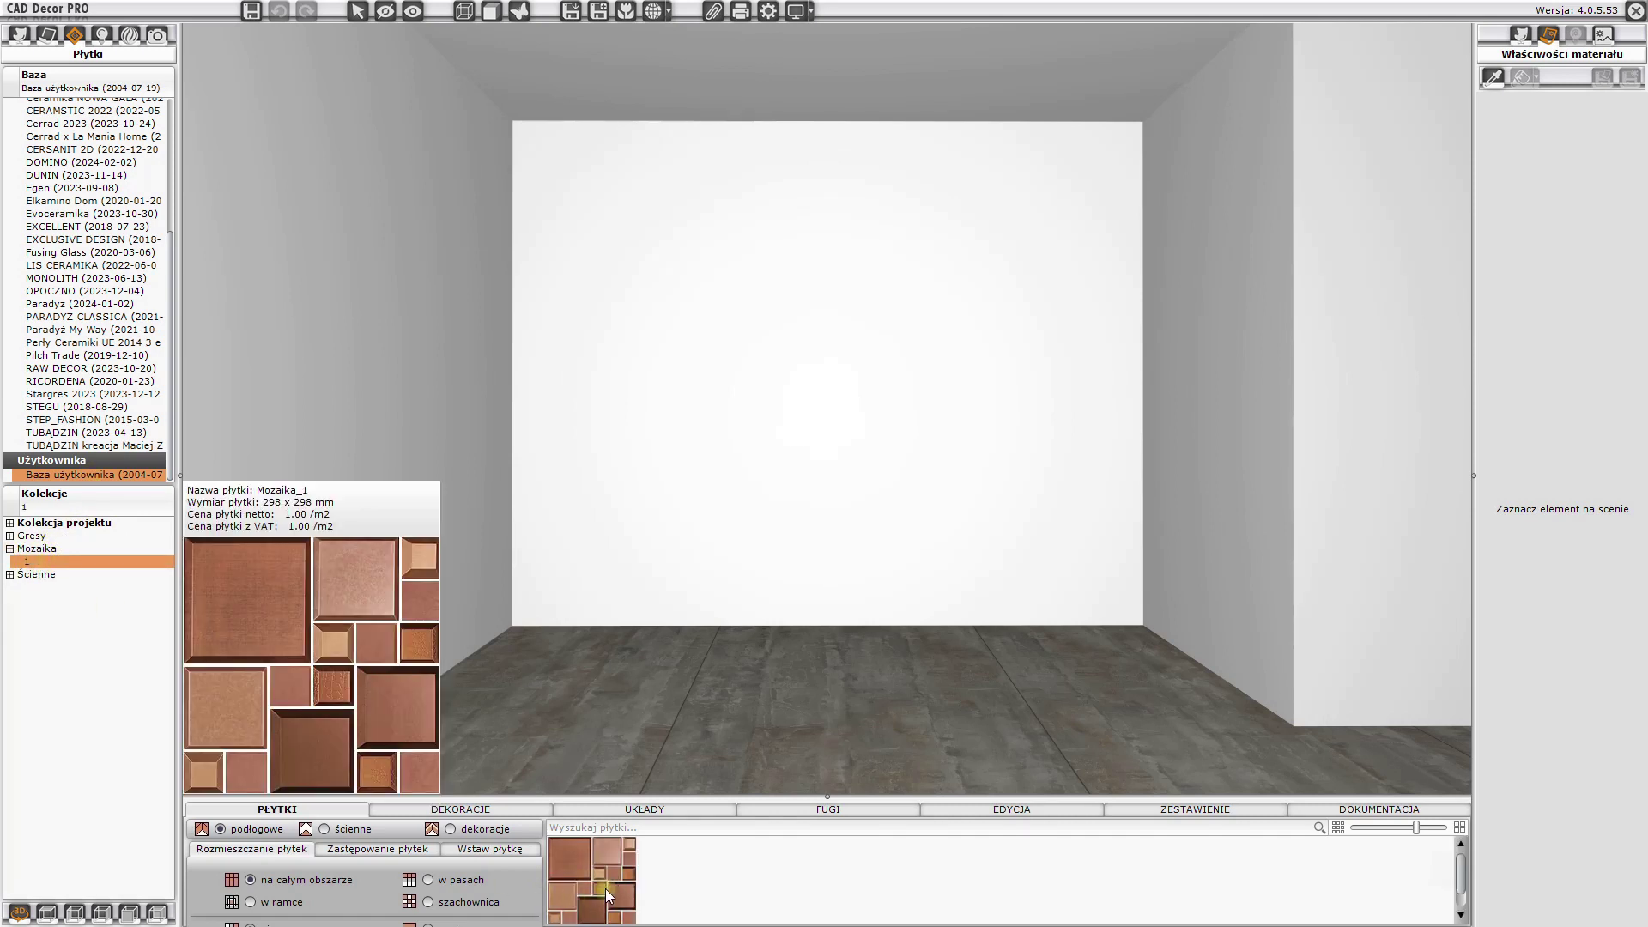
{"action": "left_click_drag", "start_coordinate": [592, 880], "coordinate": [733, 507]}
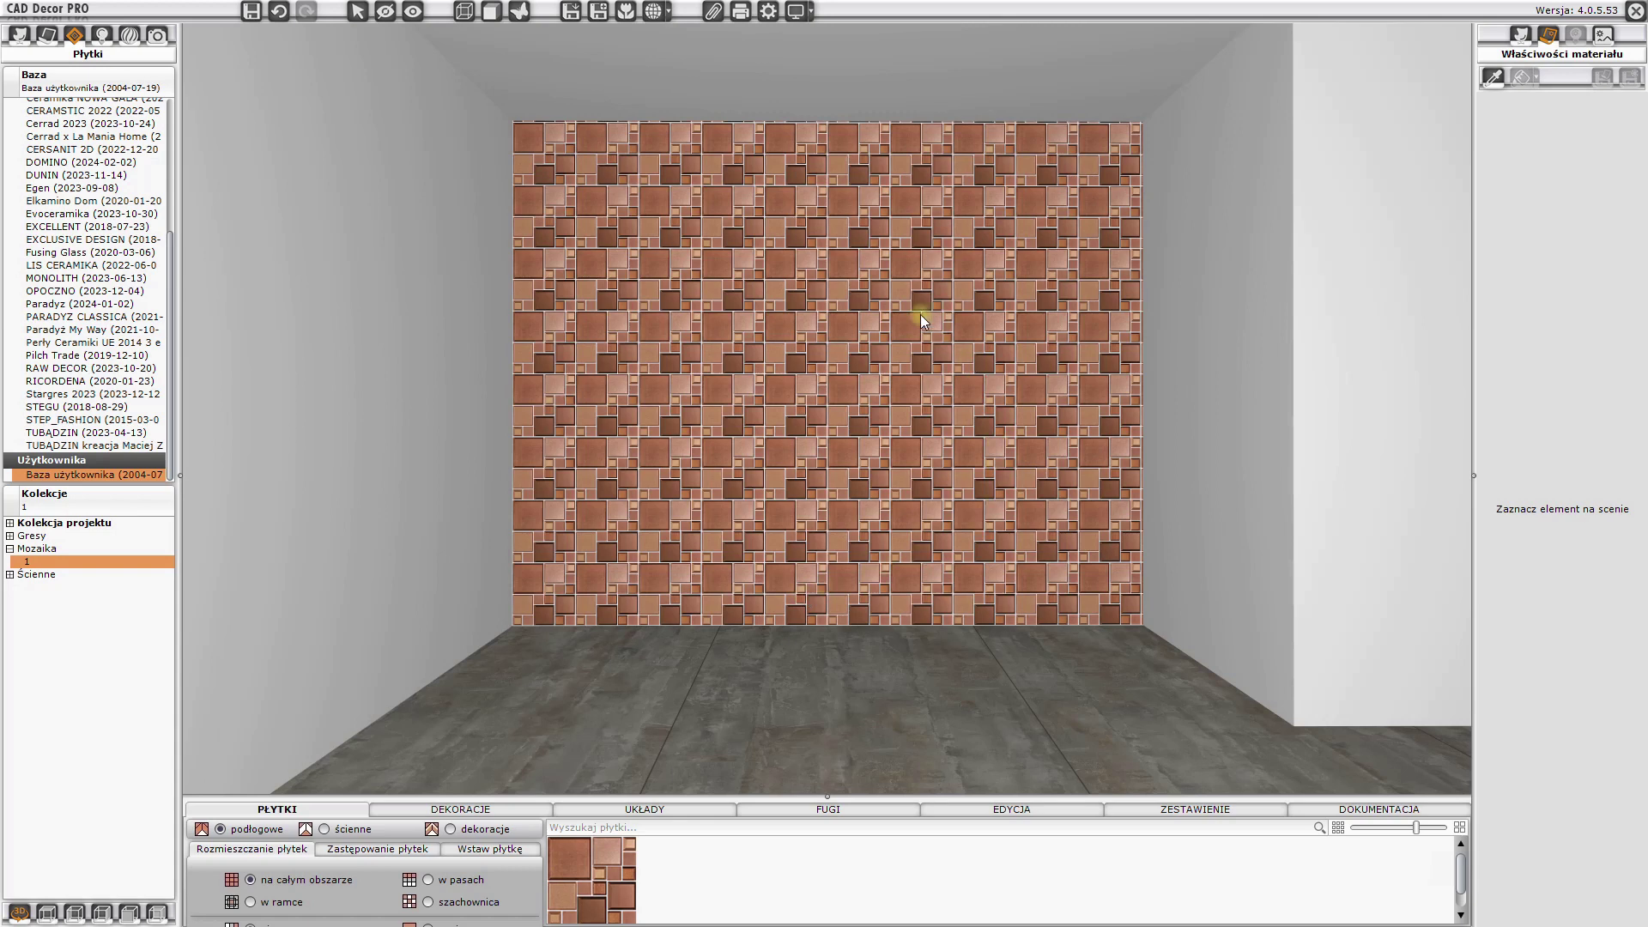
{"action": "left_click", "coordinate": [874, 326]}
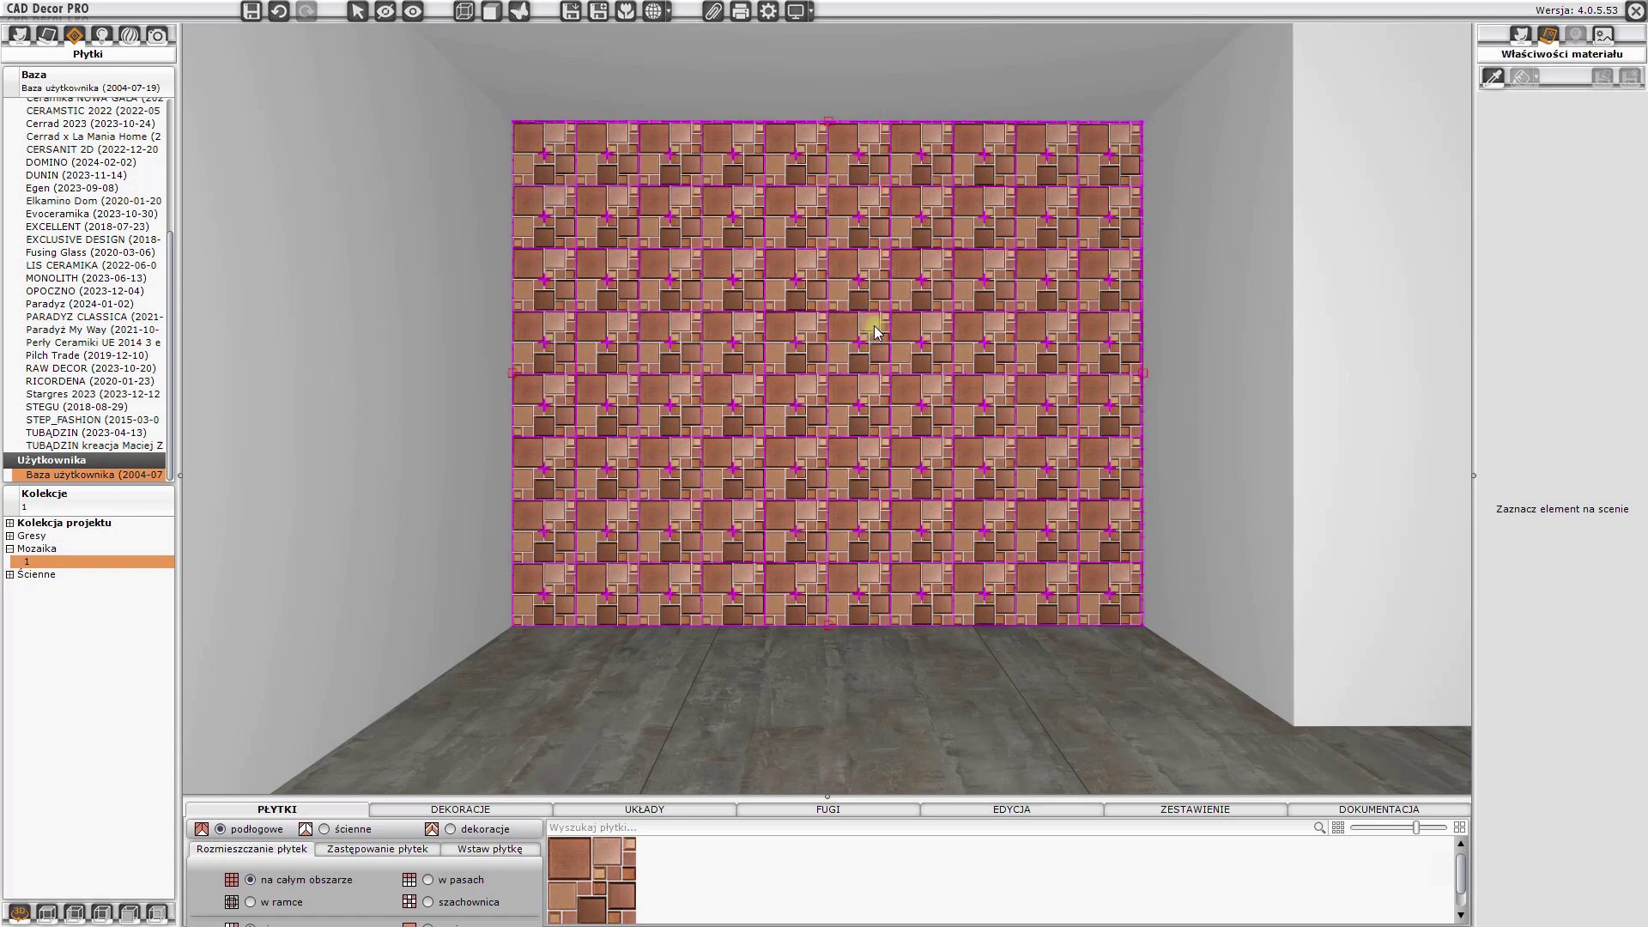
Randomise the mosaic tile arrangement twice and try 103 Księżycowy Biały 1 grout
{"action": "left_click", "coordinate": [917, 908]}
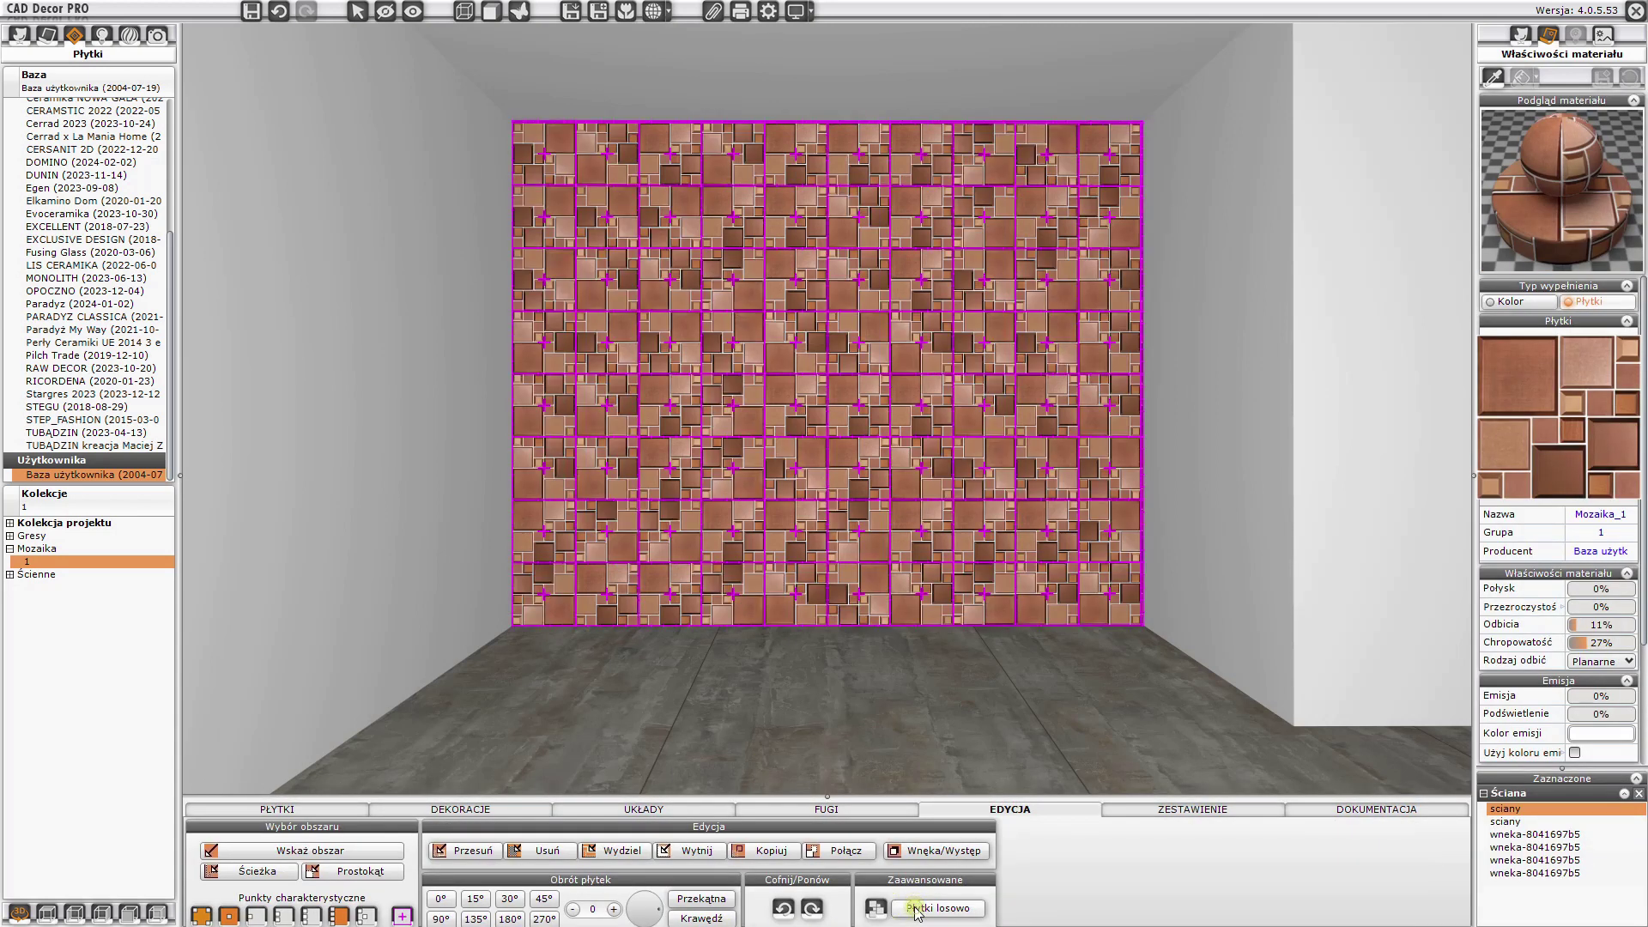
{"action": "left_click", "coordinate": [917, 908]}
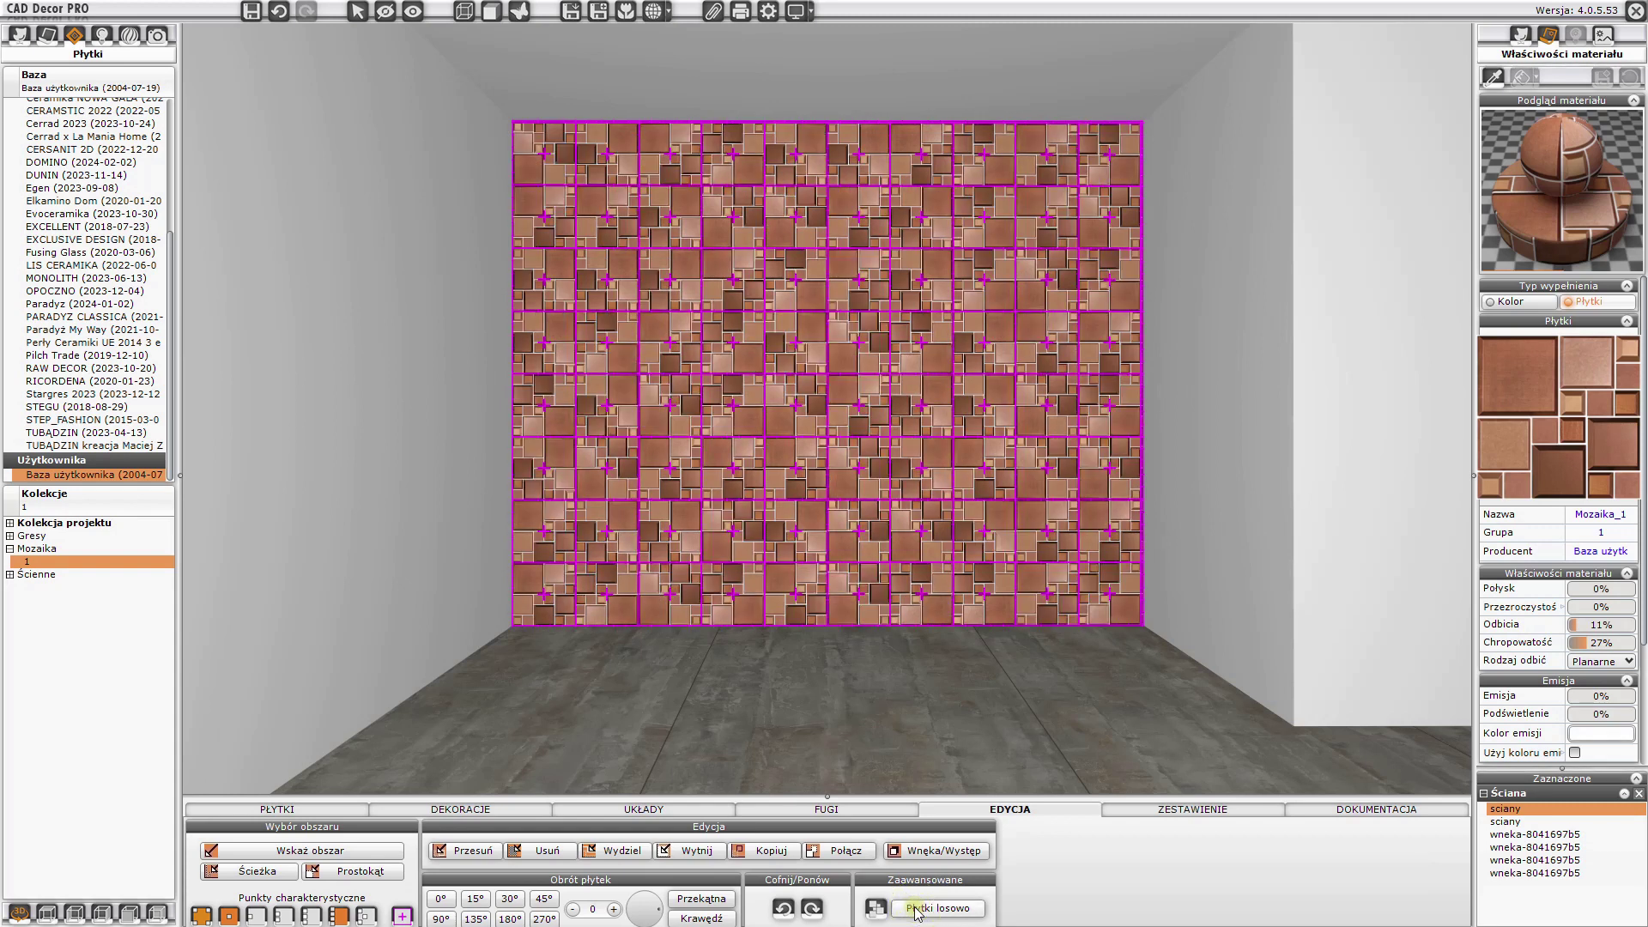
{"action": "left_click", "coordinate": [808, 811]}
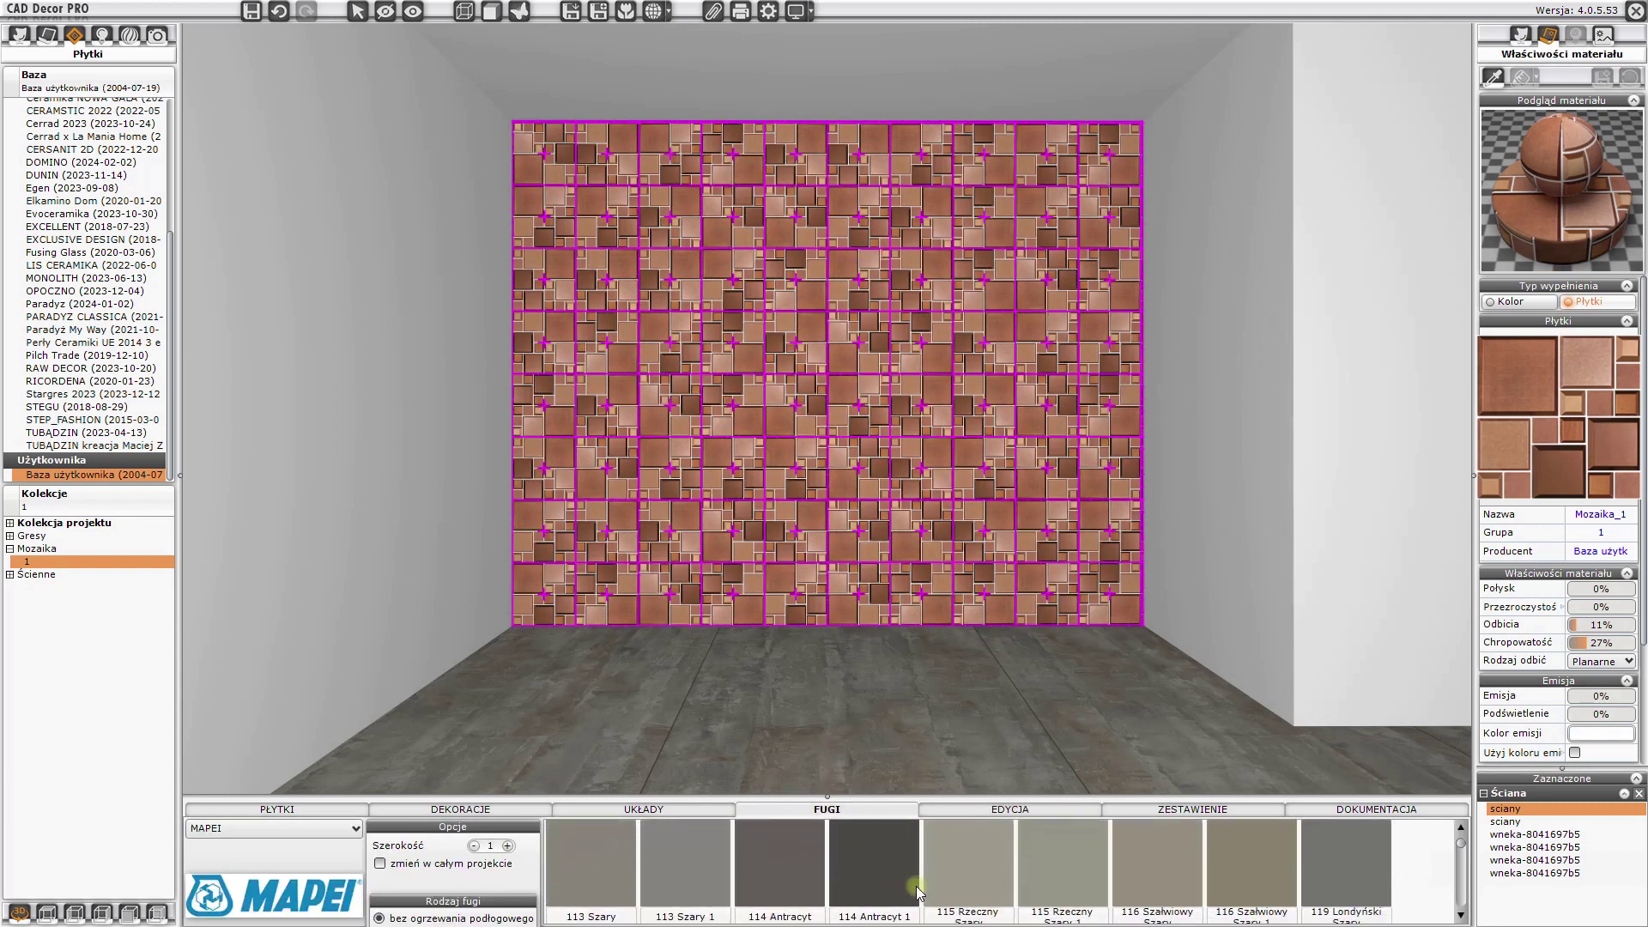
{"action": "left_click", "coordinate": [873, 867]}
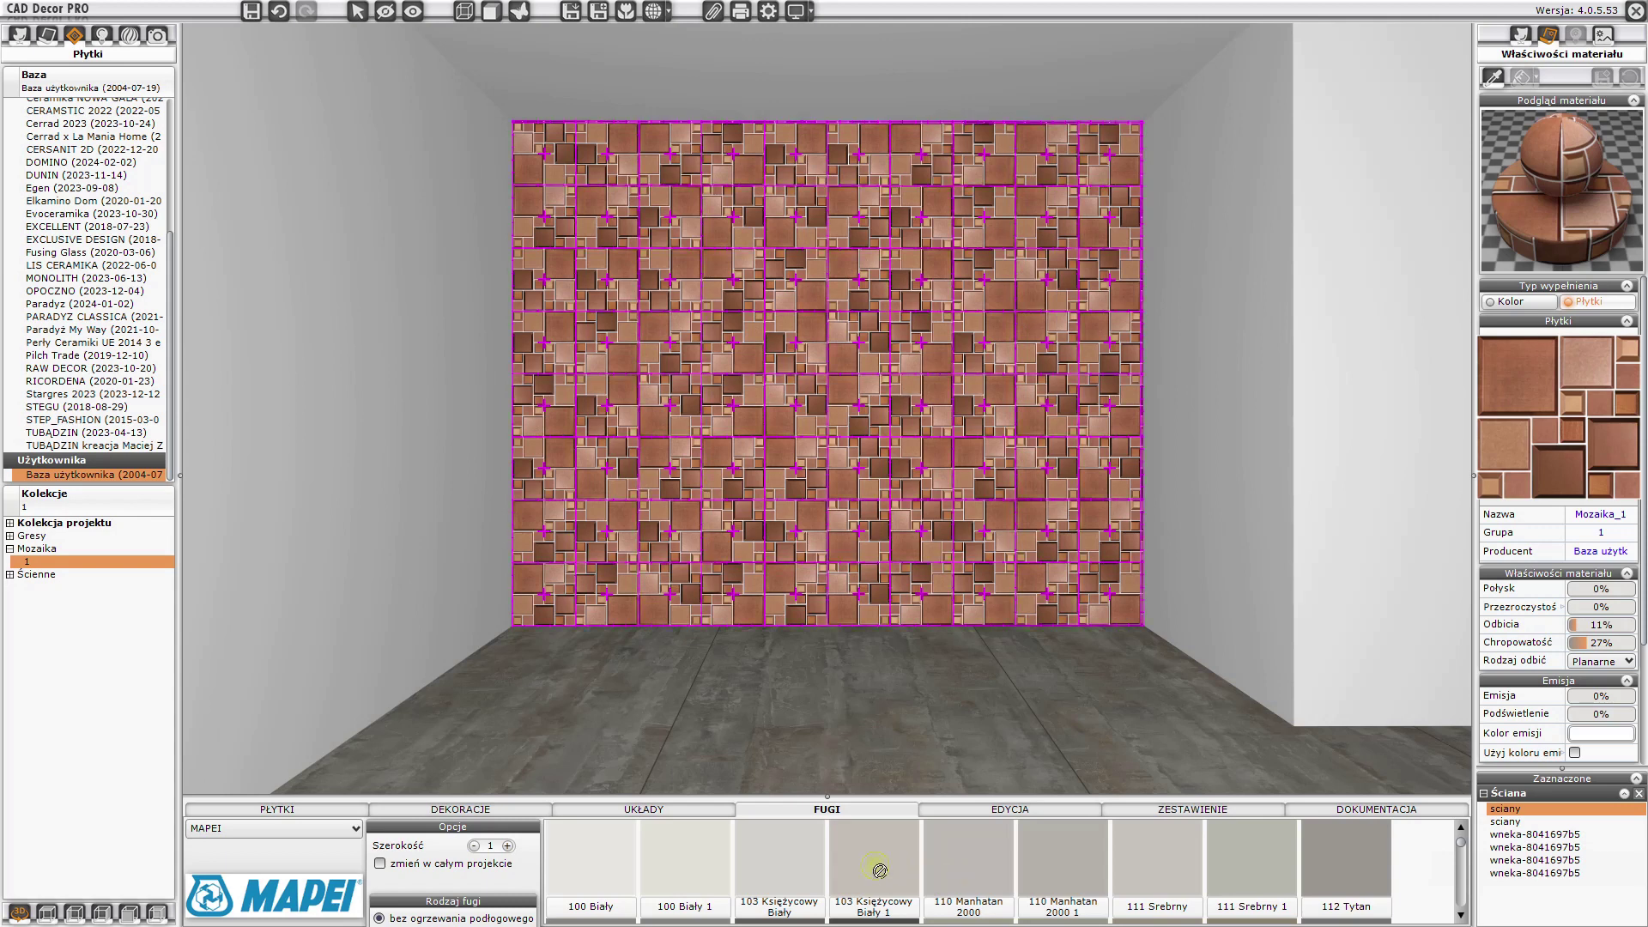
Apply the darker 136 Brunatny 1 grout to the mosaic back wall
{"action": "left_click", "coordinate": [857, 507]}
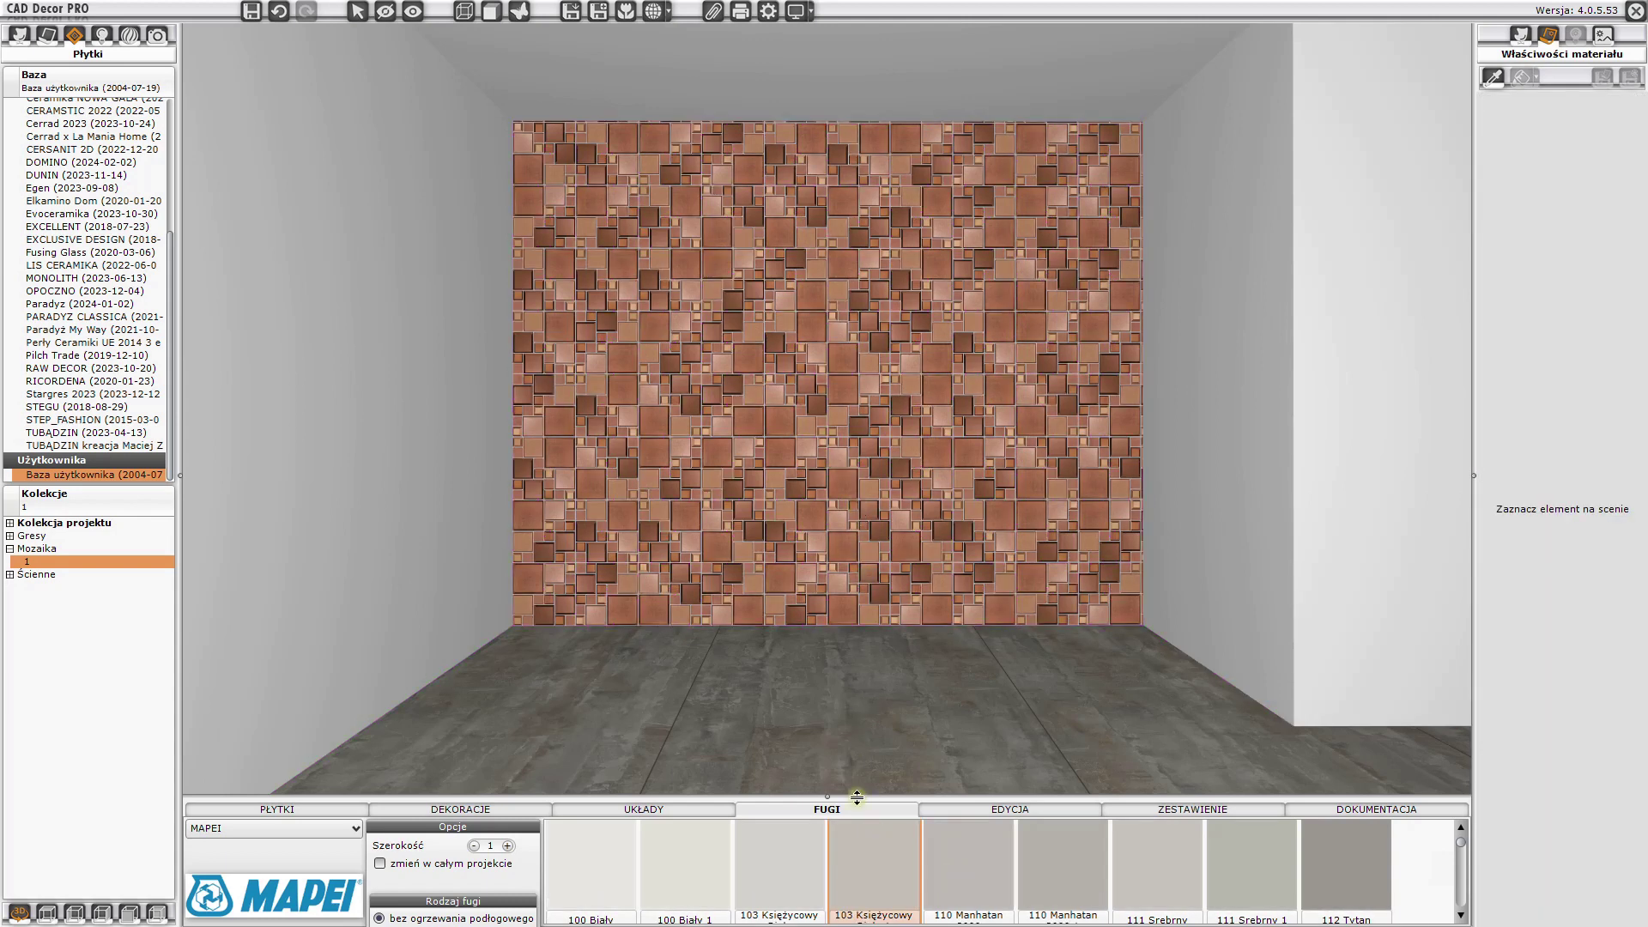
{"action": "scroll", "coordinate": [869, 910], "scroll_direction": "down", "scroll_amount": 1}
{"action": "scroll", "coordinate": [868, 910], "scroll_direction": "down", "scroll_amount": 1}
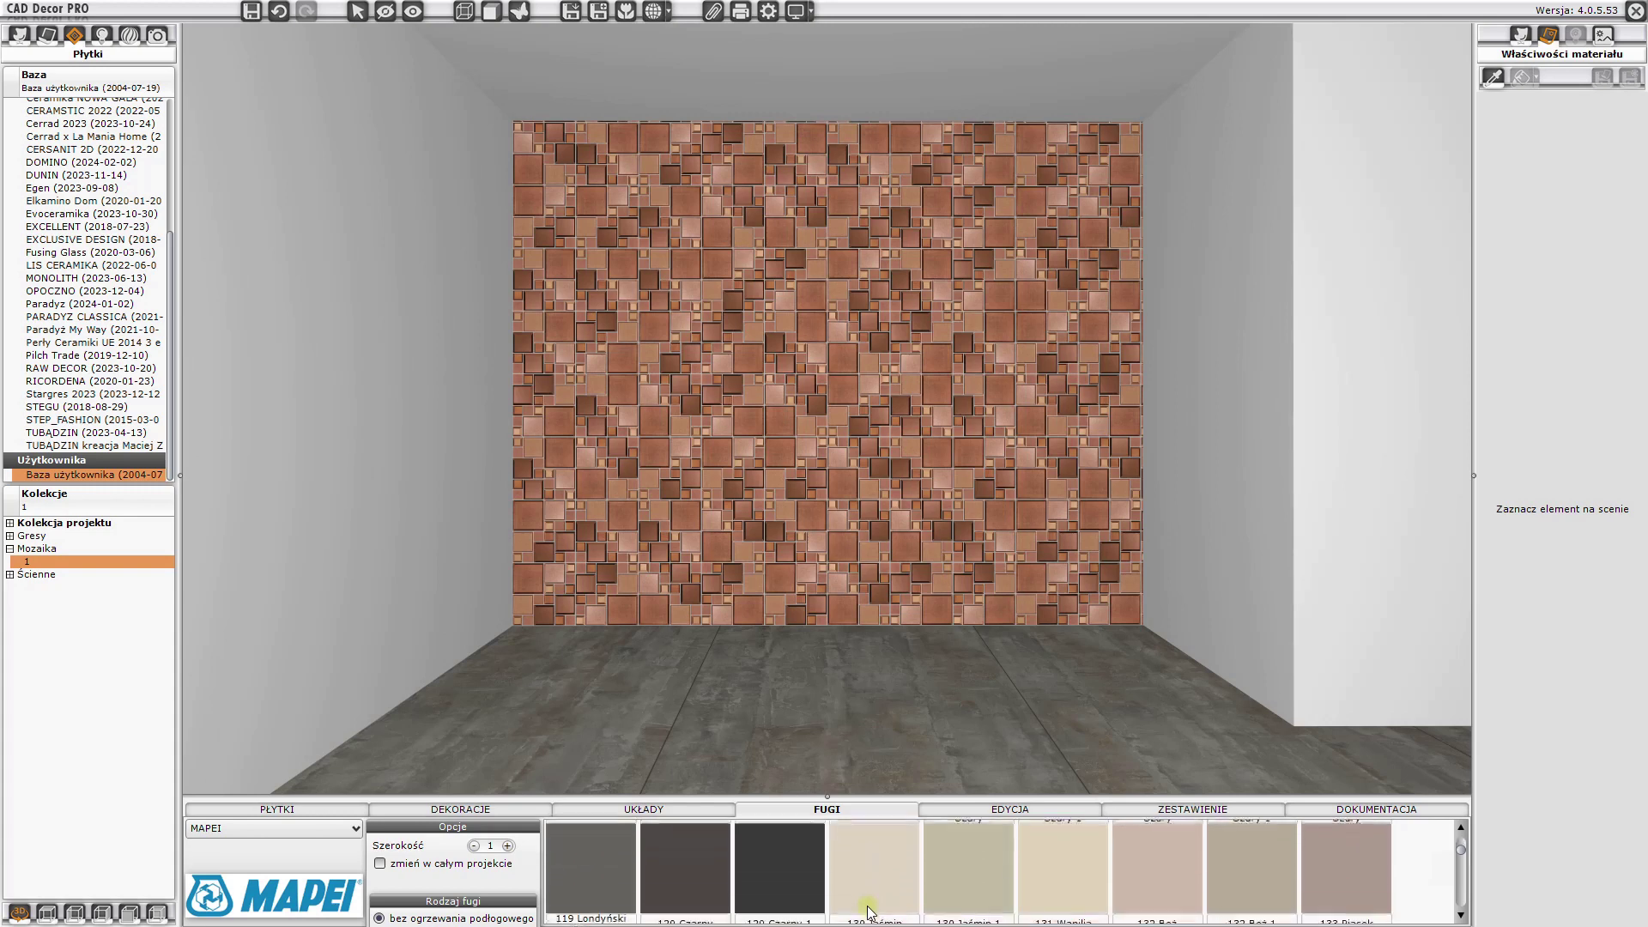
{"action": "scroll", "coordinate": [869, 910], "scroll_direction": "down", "scroll_amount": 1}
{"action": "scroll", "coordinate": [869, 910], "scroll_direction": "down", "scroll_amount": 1}
{"action": "scroll", "coordinate": [869, 910], "scroll_direction": "down", "scroll_amount": 2}
{"action": "left_click", "coordinate": [1161, 850]}
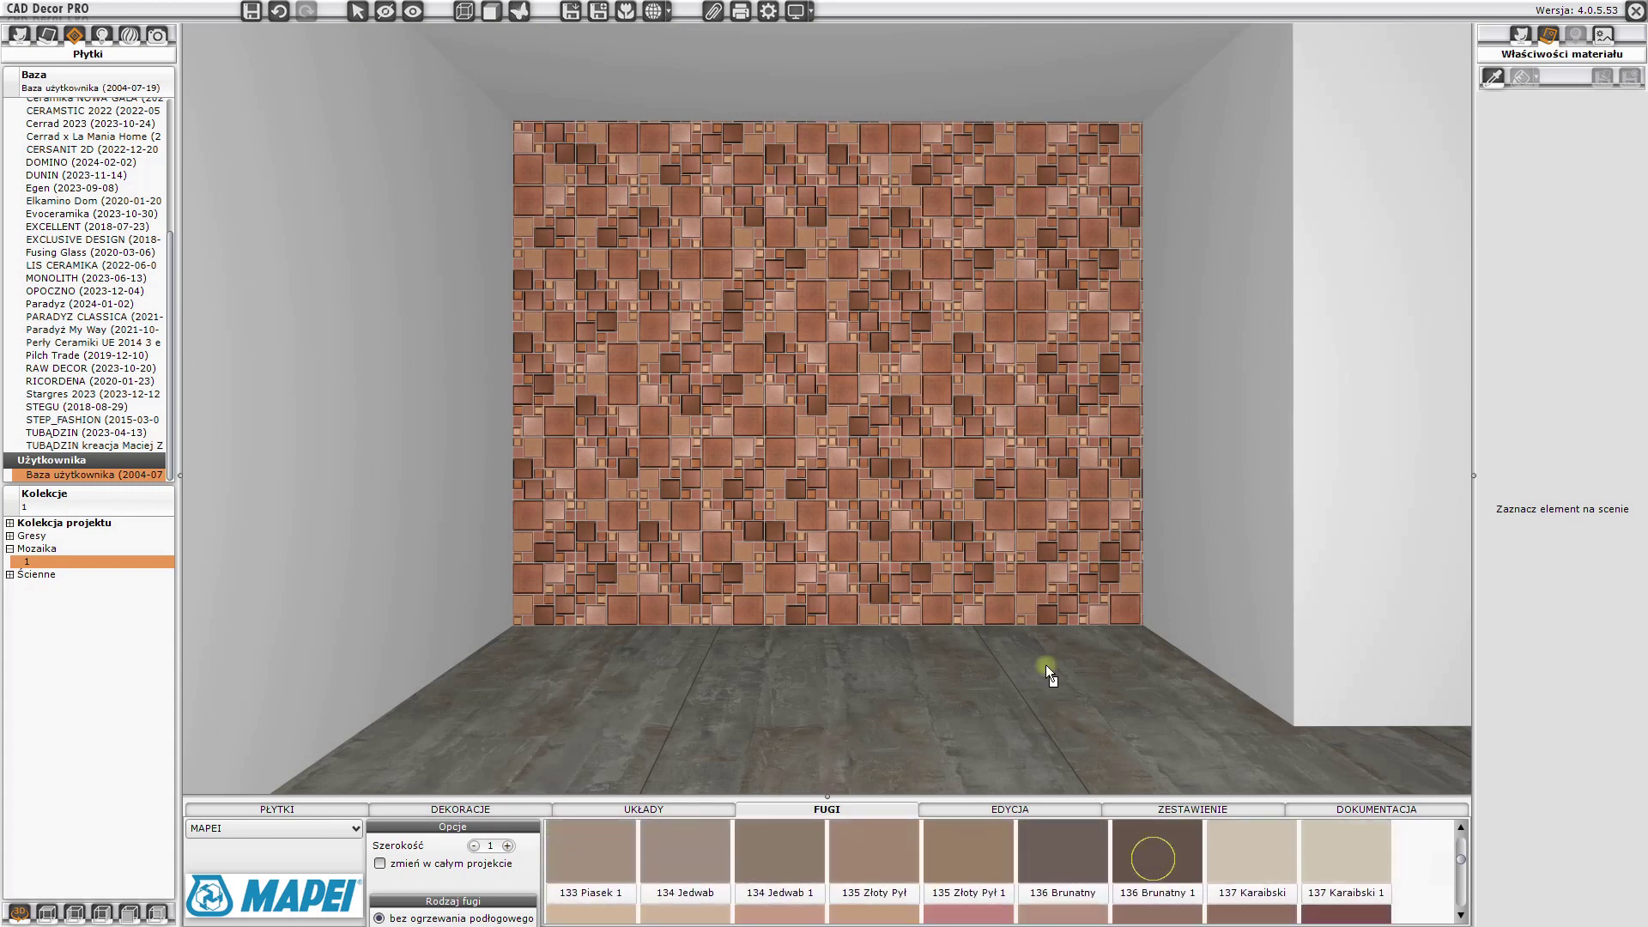
{"action": "left_click", "coordinate": [961, 486]}
Orbit and zoom the view to face the tiled back wall squarely
{"action": "mouse_move", "coordinate": [832, 526]}
{"action": "right_mouse_down"}
{"action": "mouse_move", "coordinate": [740, 559]}
{"action": "mouse_move", "coordinate": [682, 549]}
{"action": "right_mouse_up"}
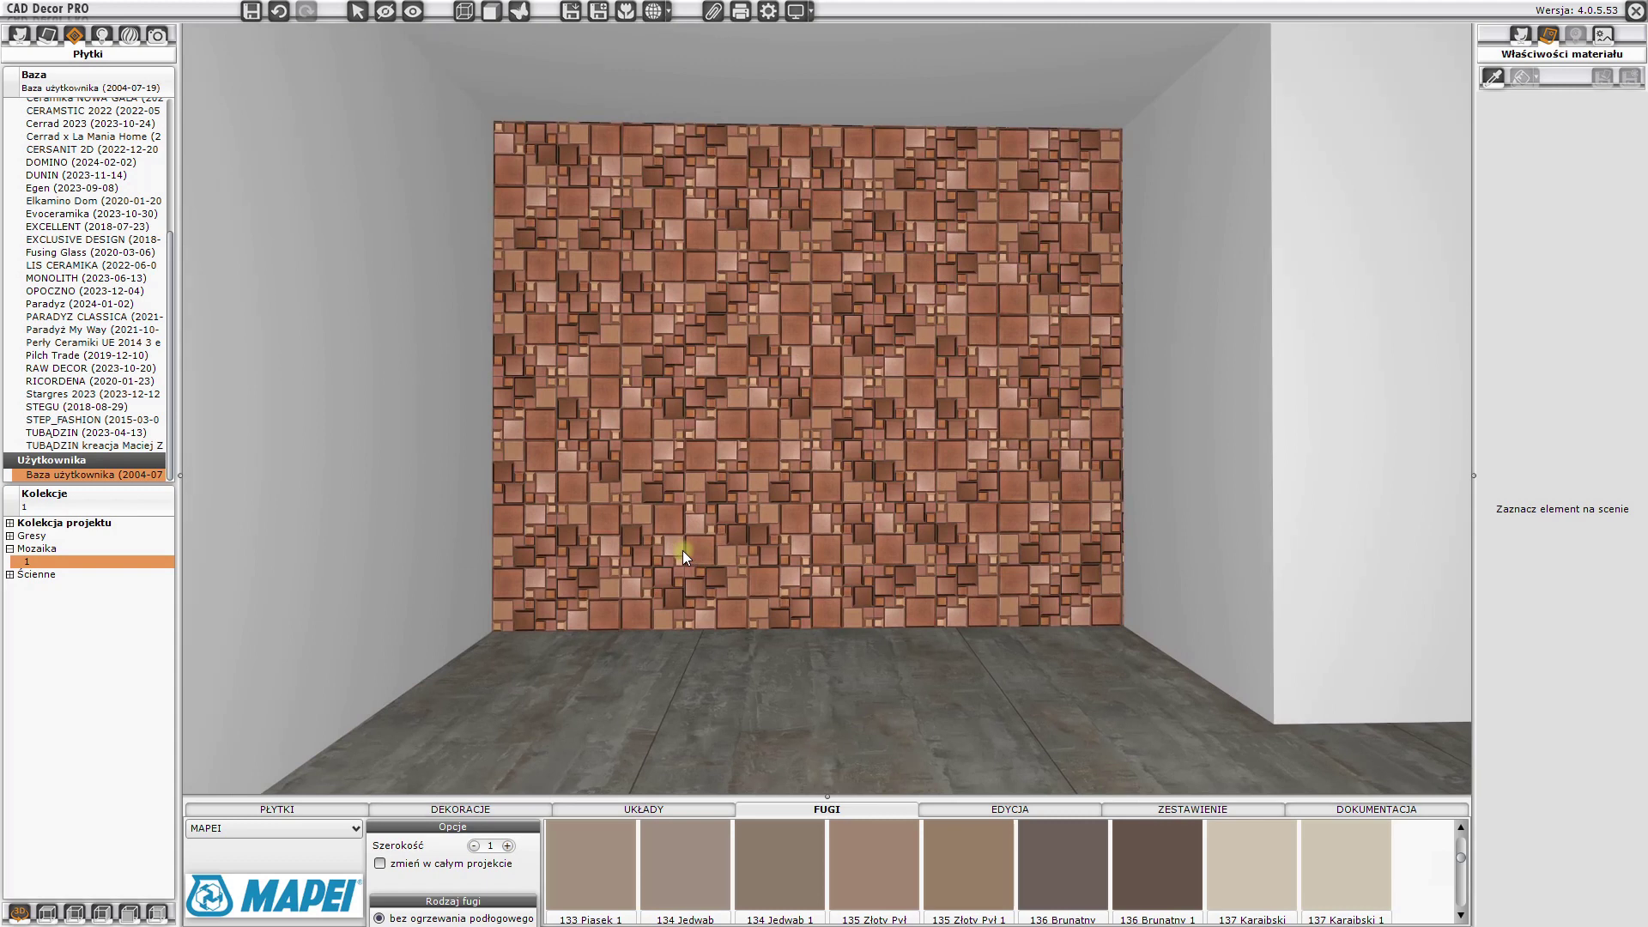
{"action": "scroll", "coordinate": [682, 549], "scroll_direction": "up", "scroll_amount": 2}
{"action": "scroll", "coordinate": [682, 550], "scroll_direction": "up", "scroll_amount": 2}
{"action": "scroll", "coordinate": [640, 539], "scroll_direction": "up", "scroll_amount": 1}
{"action": "scroll", "coordinate": [693, 544], "scroll_direction": "up", "scroll_amount": 2}
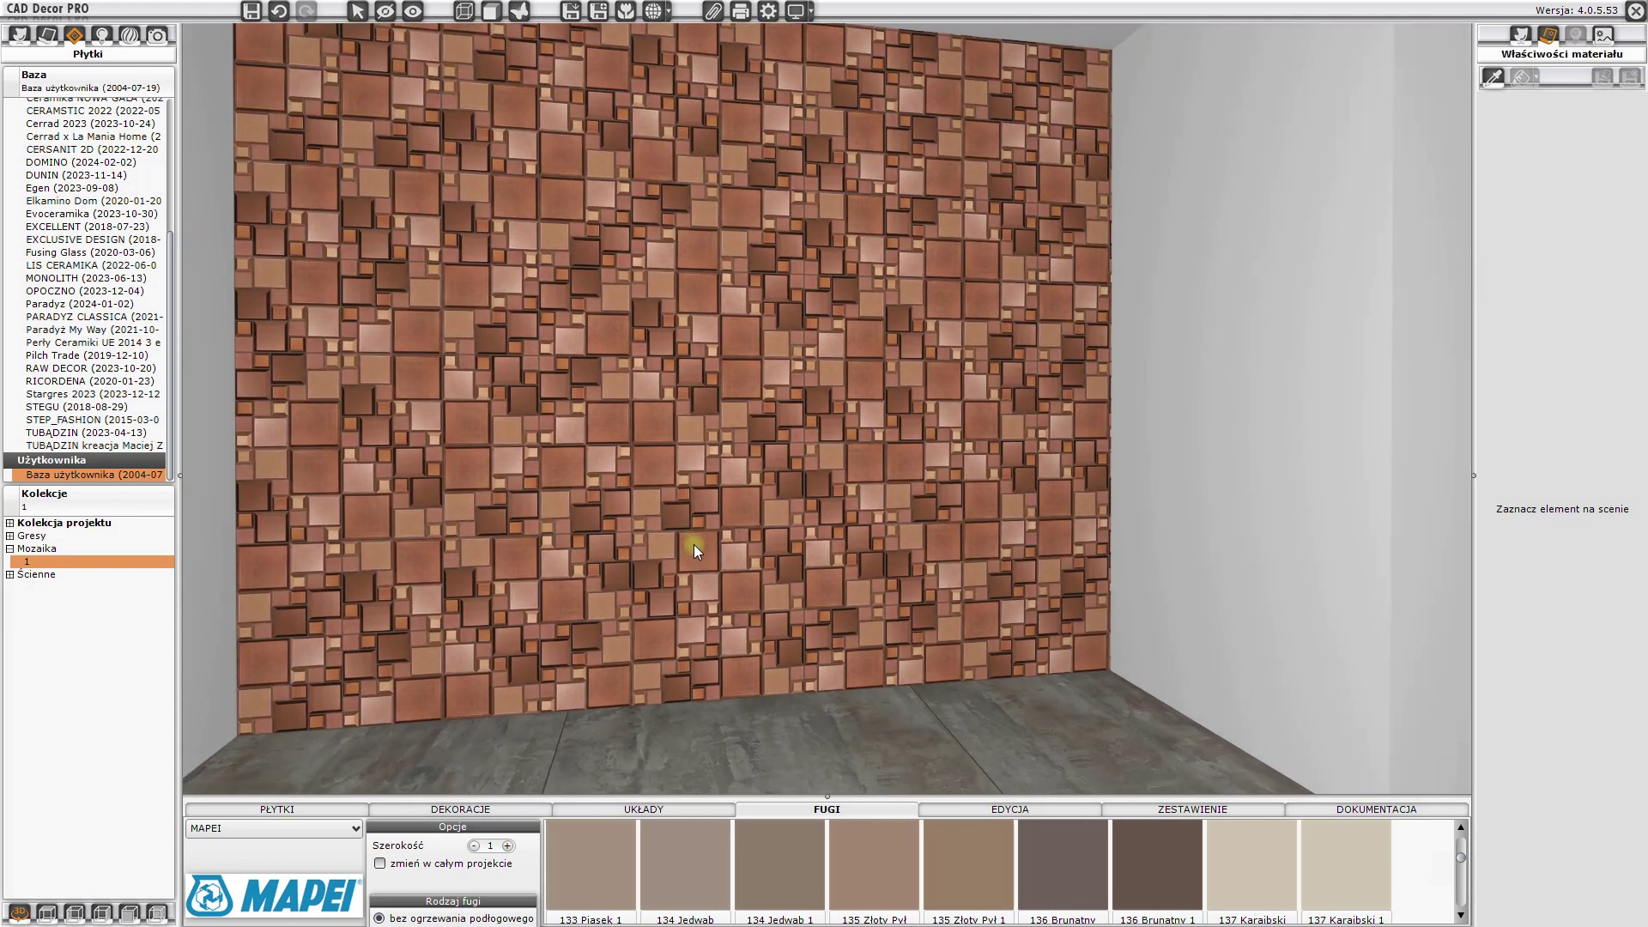
{"action": "right_click_drag", "start_coordinate": [693, 544], "coordinate": [690, 543]}
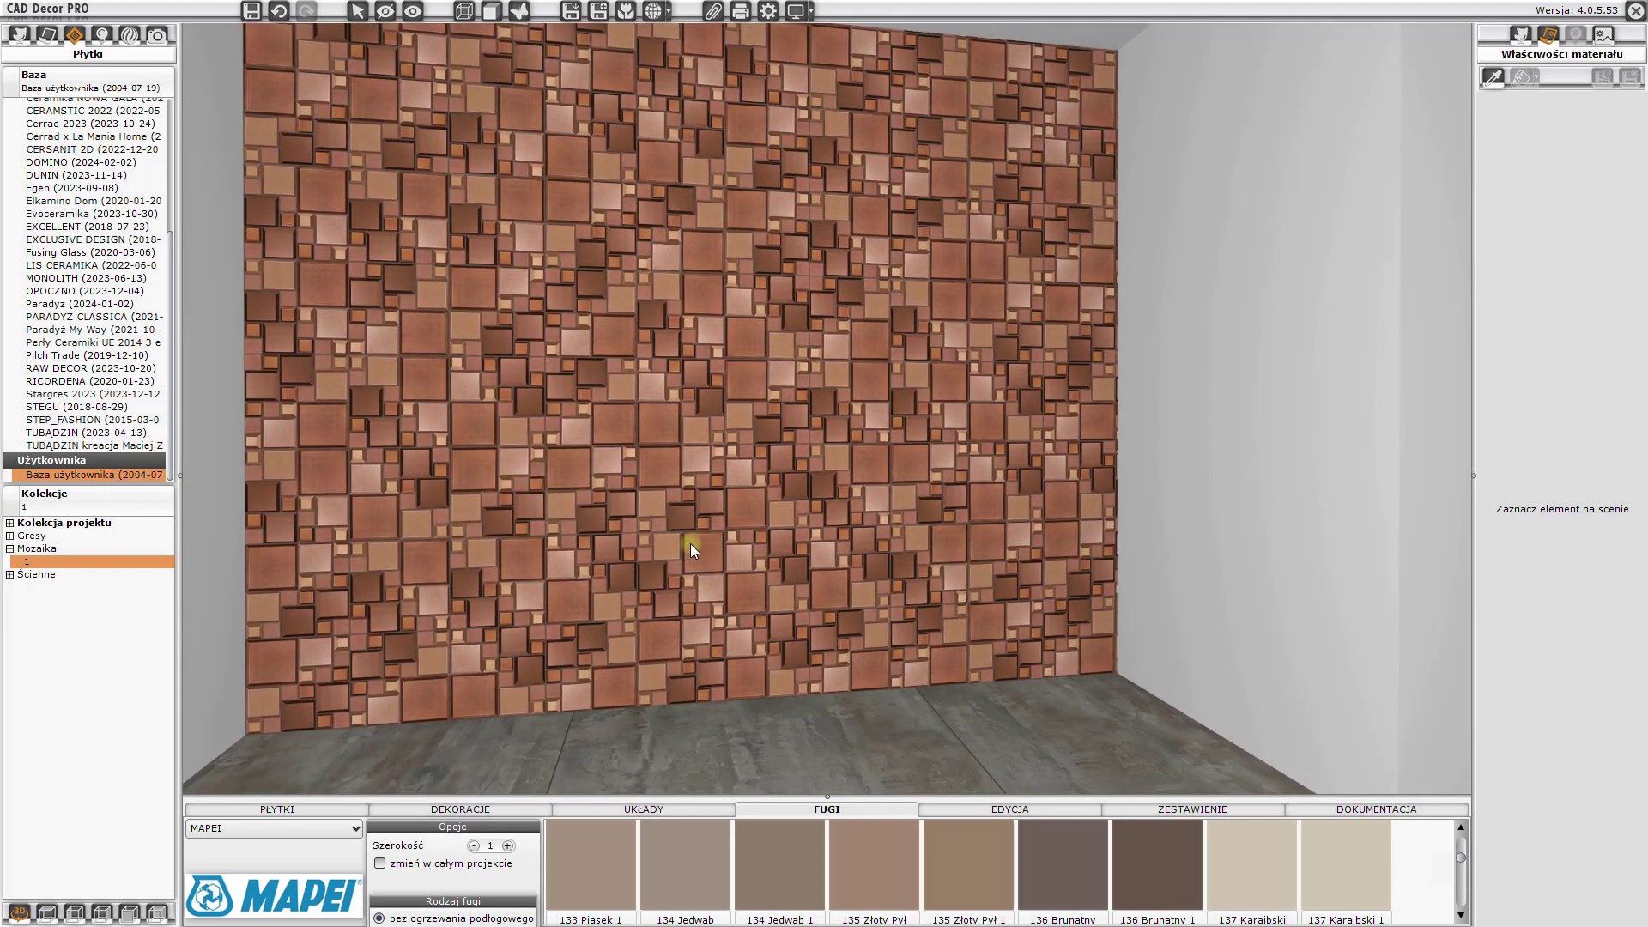
Show the materials summary: Mozaika_1 at 7.20 m2 plus floor tiles, 9046.20 gross
{"action": "left_click", "coordinate": [1178, 807]}
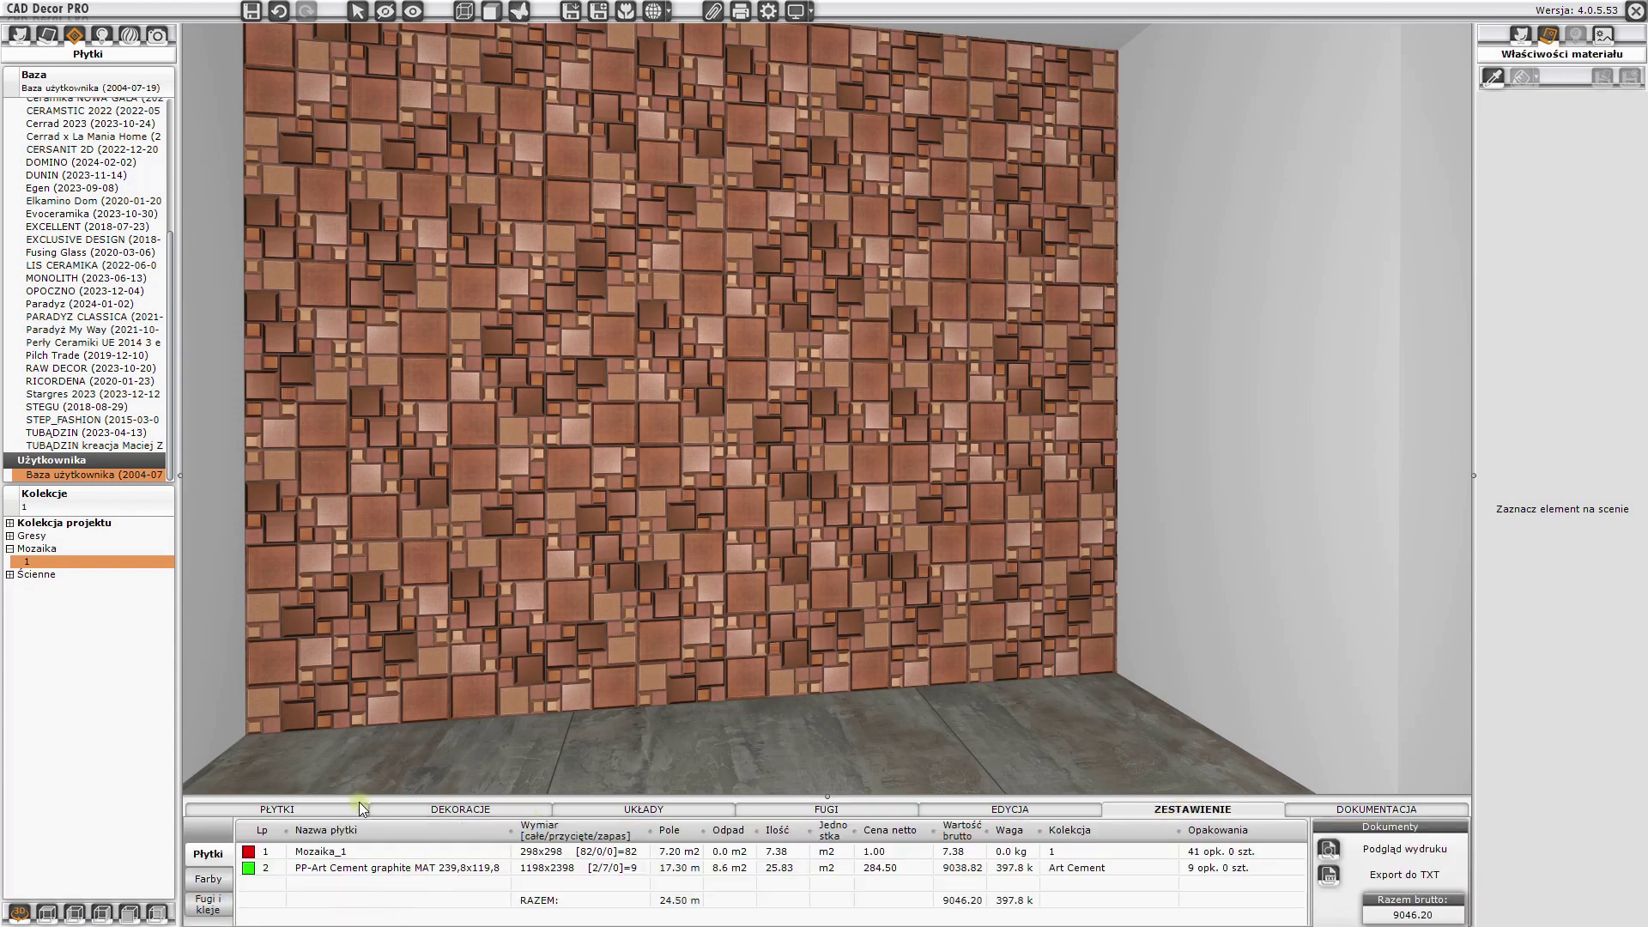